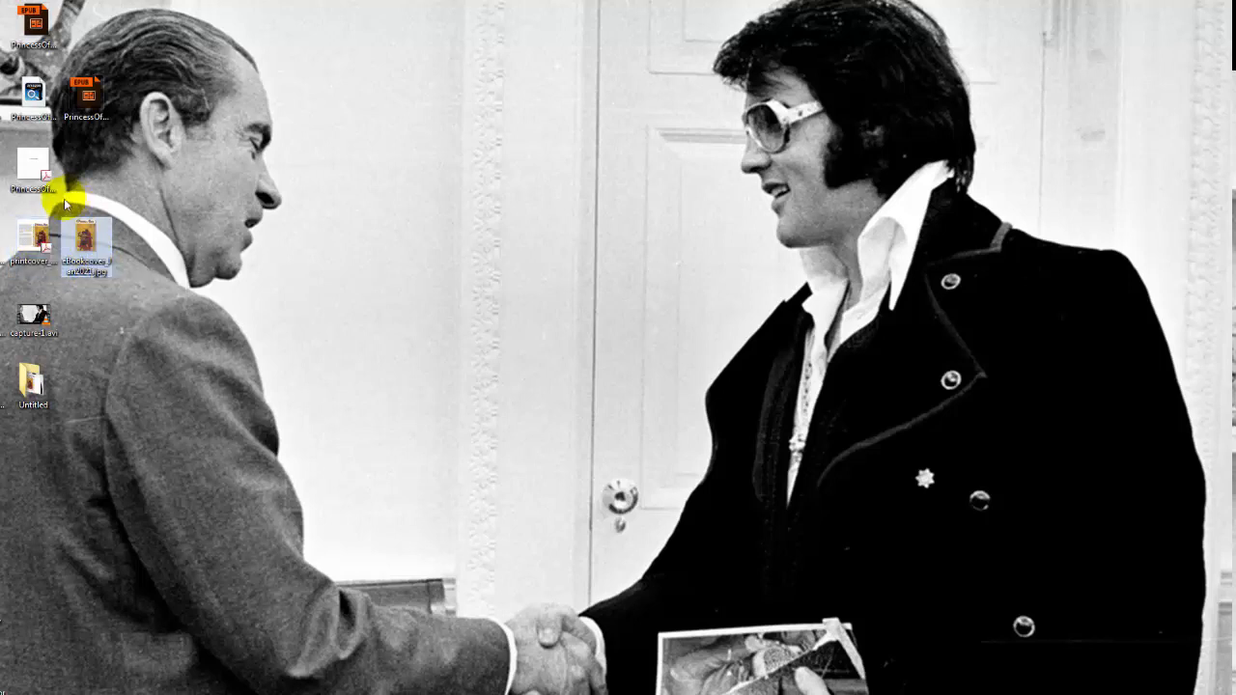
- Check the prepared book files on the desktop: the PDF, the Kindle EPUB and the MOBI
{"action": "left_click", "coordinate": [39, 165]}
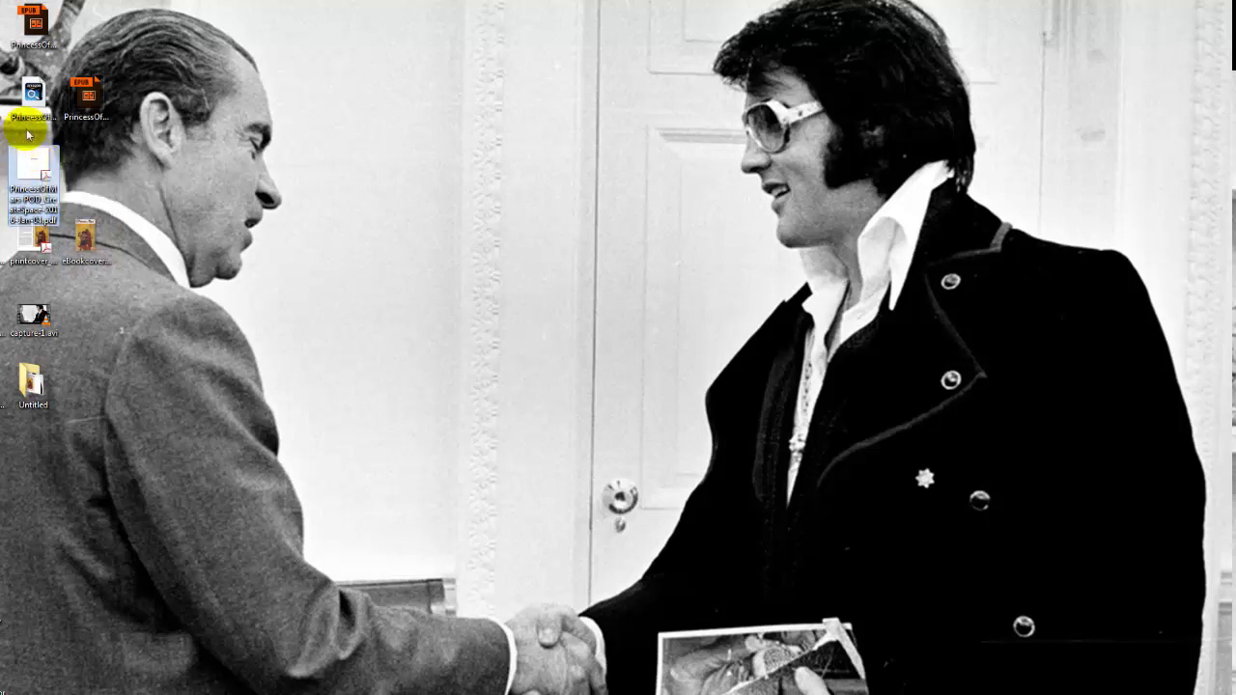
{"action": "left_click", "coordinate": [89, 92]}
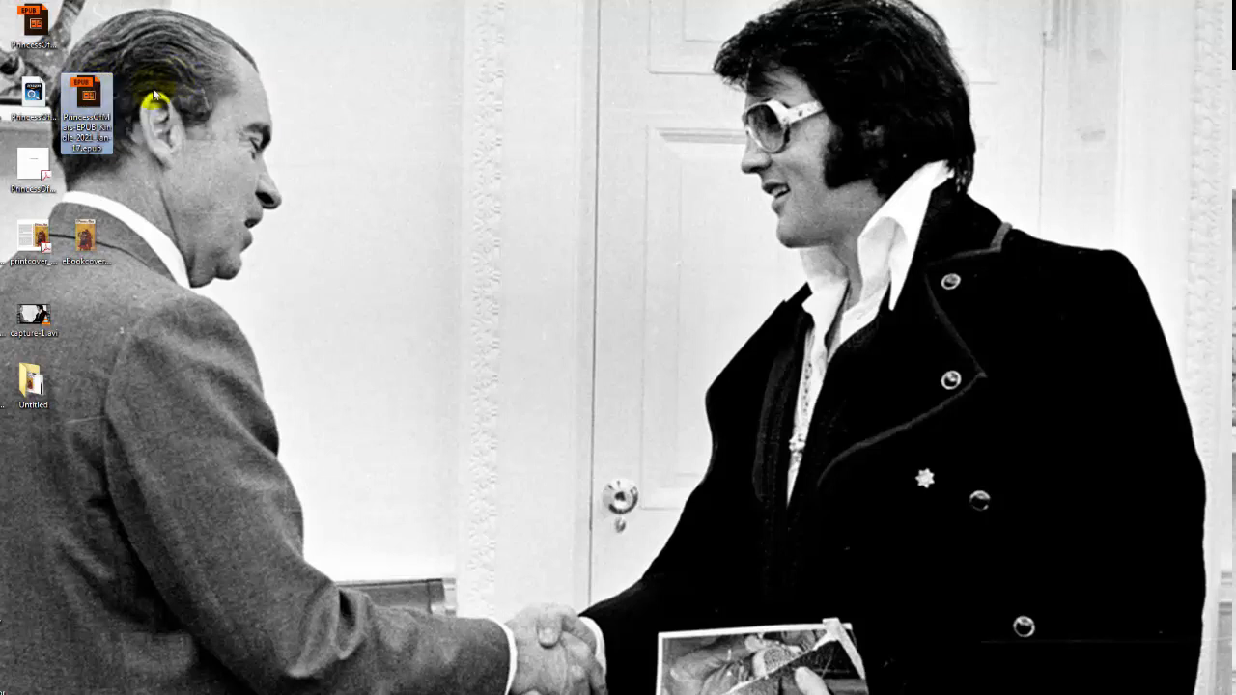
{"action": "left_click", "coordinate": [32, 95]}
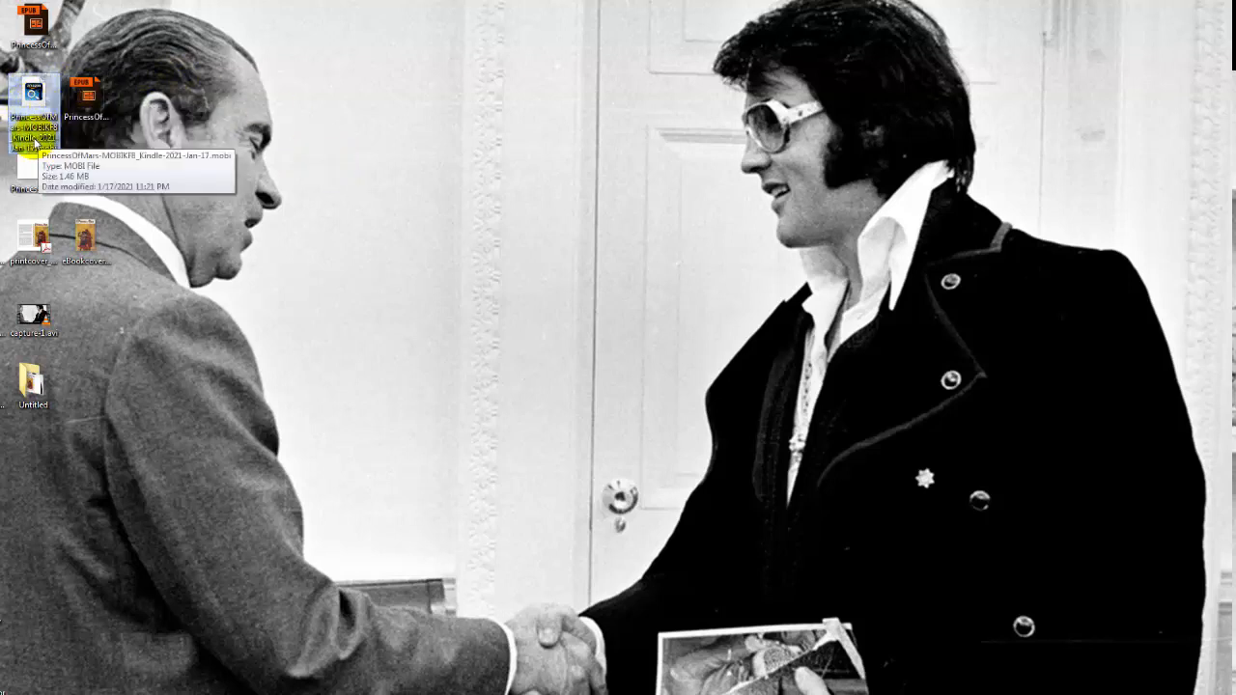
{"action": "left_click", "coordinate": [85, 140]}
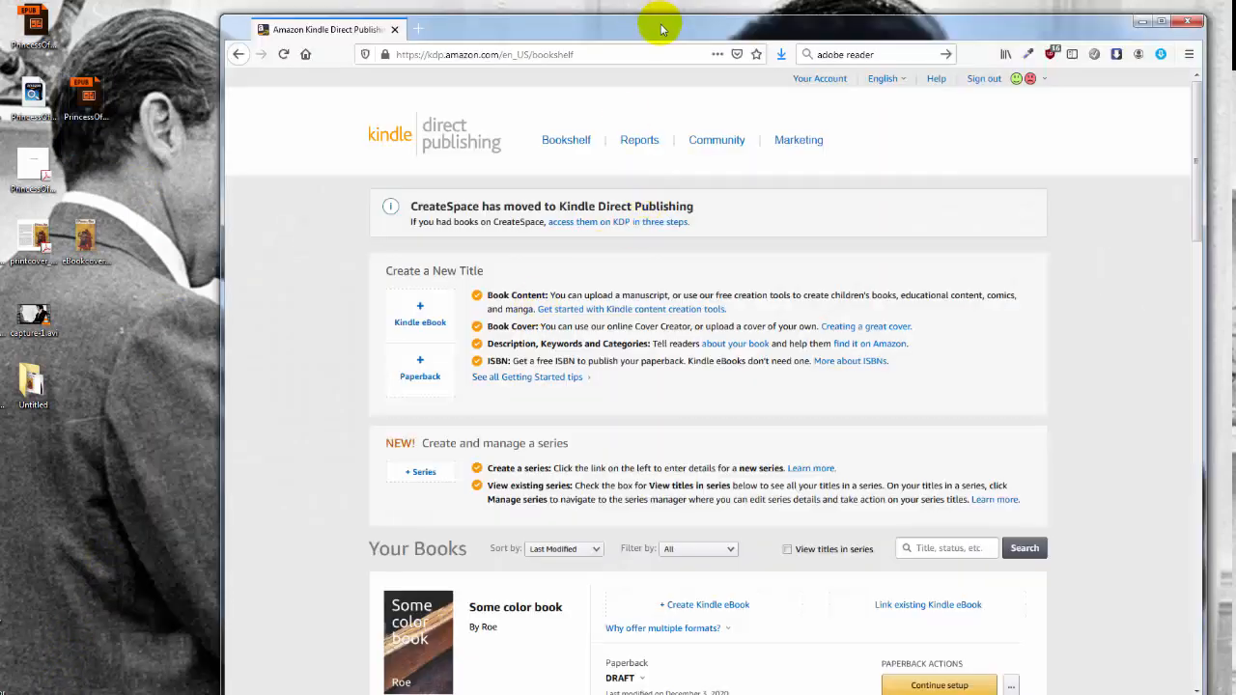
- Open the Kindle Direct Publishing Bookshelf and start creating a new Kindle eBook title
{"action": "left_click_drag", "start_coordinate": [654, 23], "coordinate": [474, 21]}
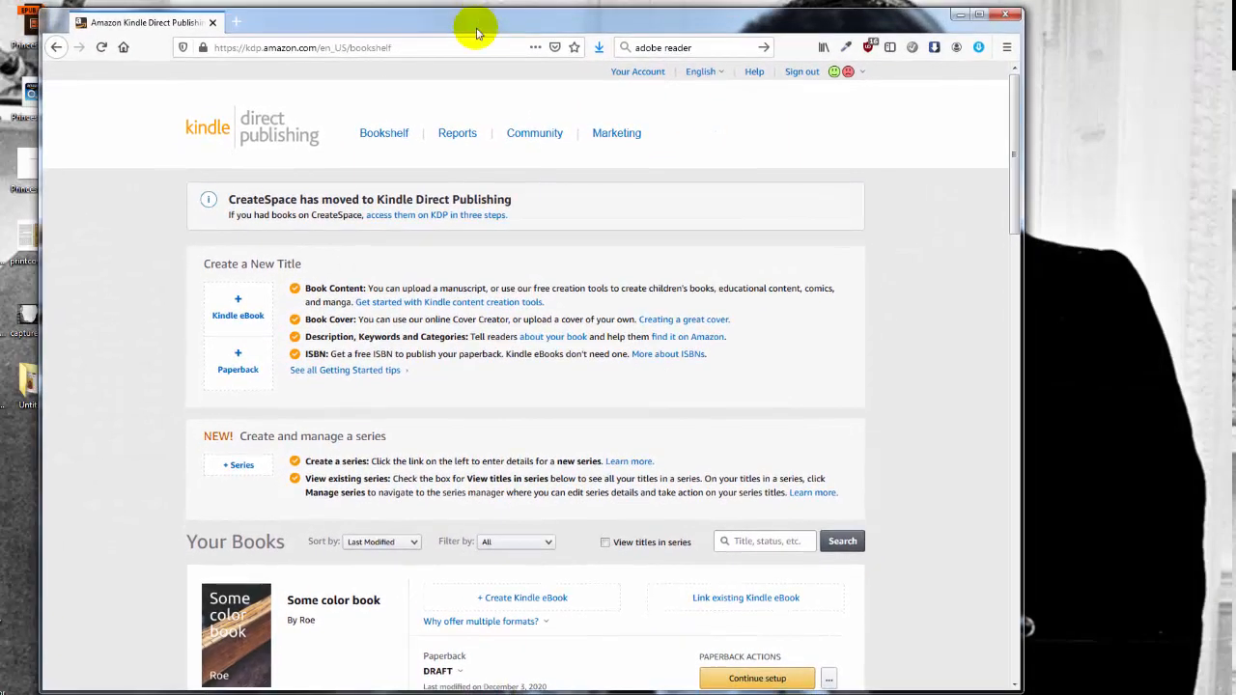
{"action": "left_click", "coordinate": [385, 136]}
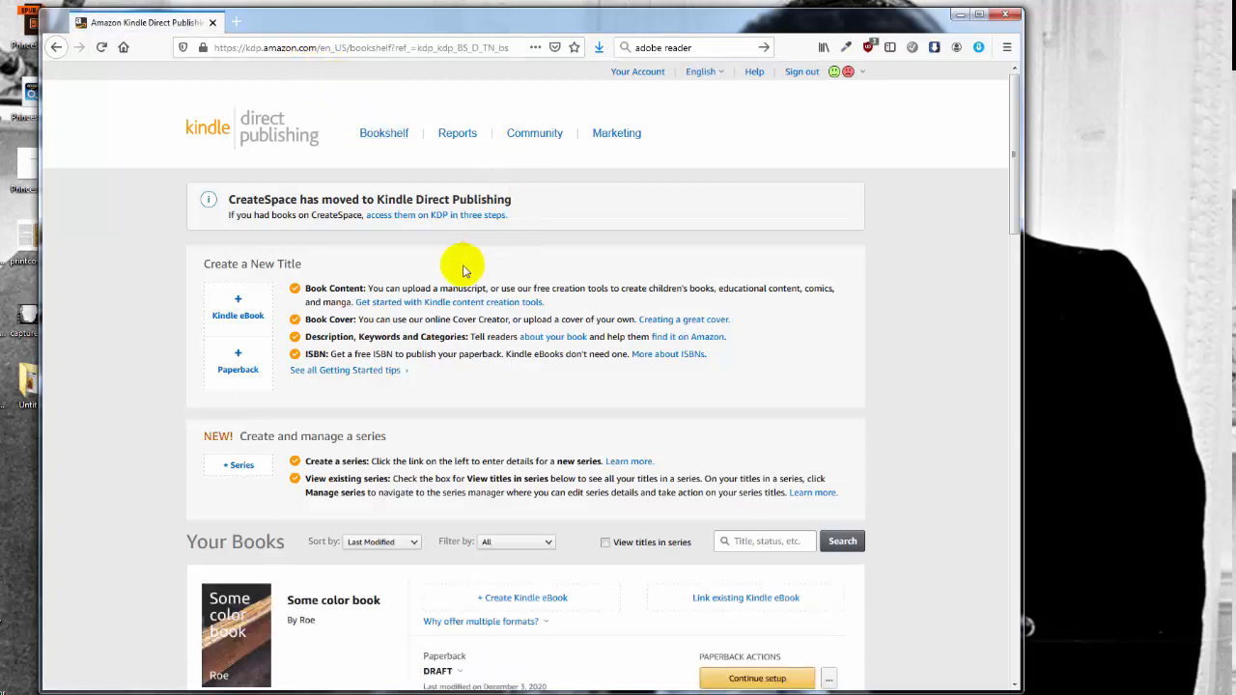
{"action": "left_click", "coordinate": [239, 306]}
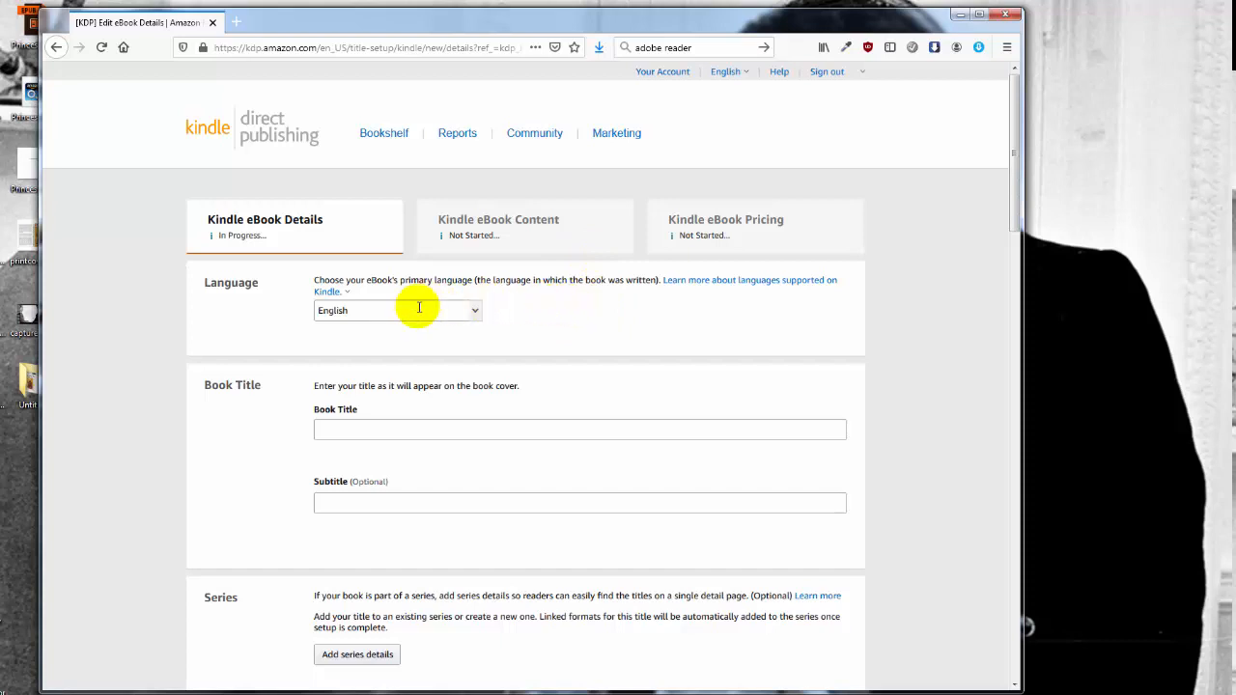
- Enter "Princess of Mars" as the book title in the eBook details
{"action": "left_click", "coordinate": [374, 433]}
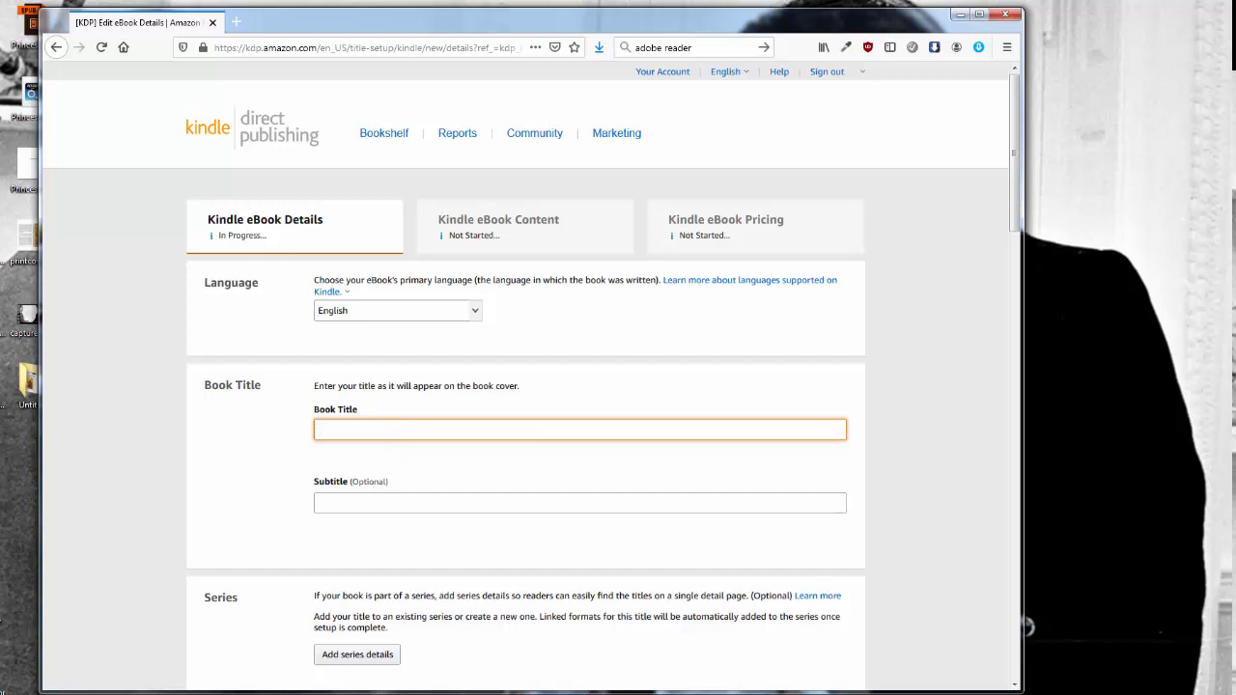
{"action": "type", "text": "Pr"}
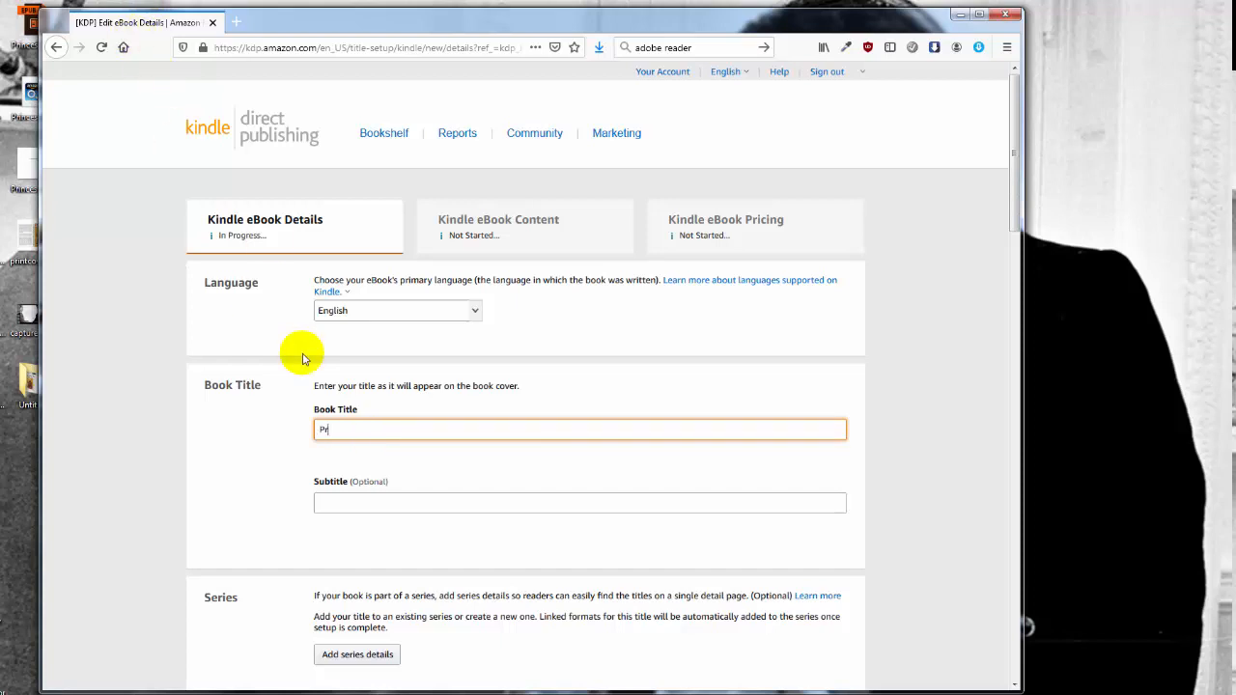
{"action": "type", "text": "incess of Mars"}
{"action": "left_click", "coordinate": [221, 464]}
- Enter the primary author's first and last name, leaving subtitle, series and edition number empty
{"action": "scroll", "coordinate": [223, 459], "scroll_direction": "down", "scroll_amount": 1}
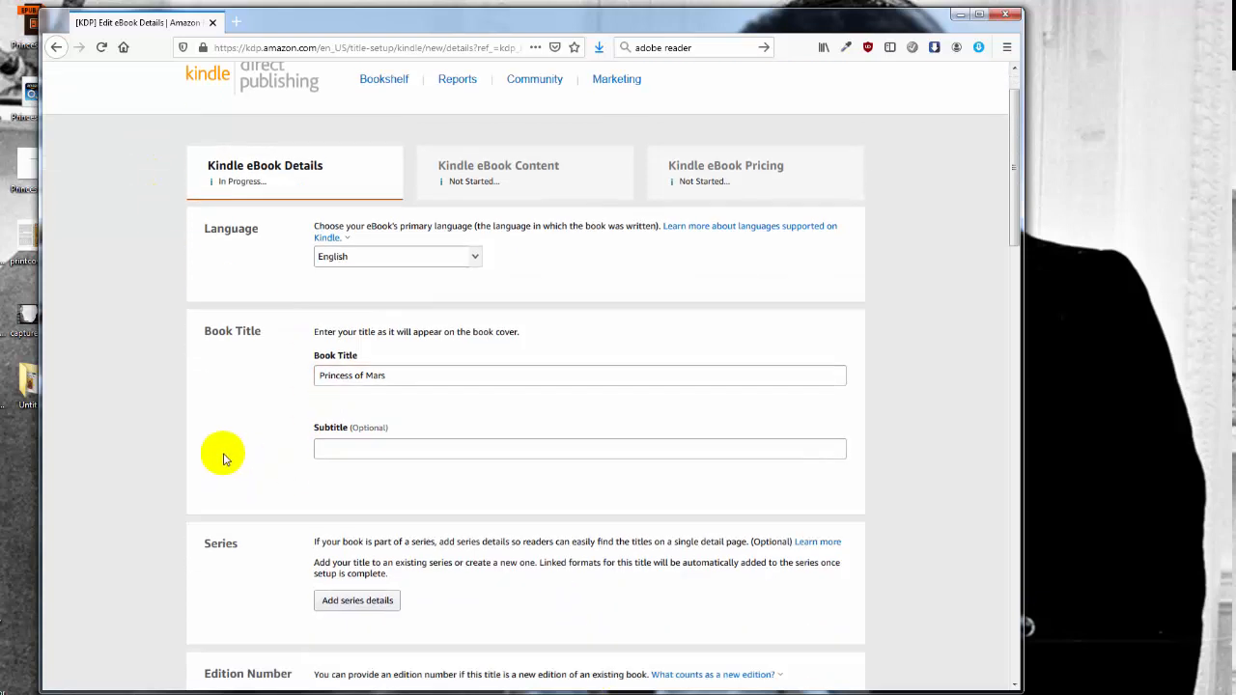
{"action": "scroll", "coordinate": [223, 460], "scroll_direction": "down", "scroll_amount": 1}
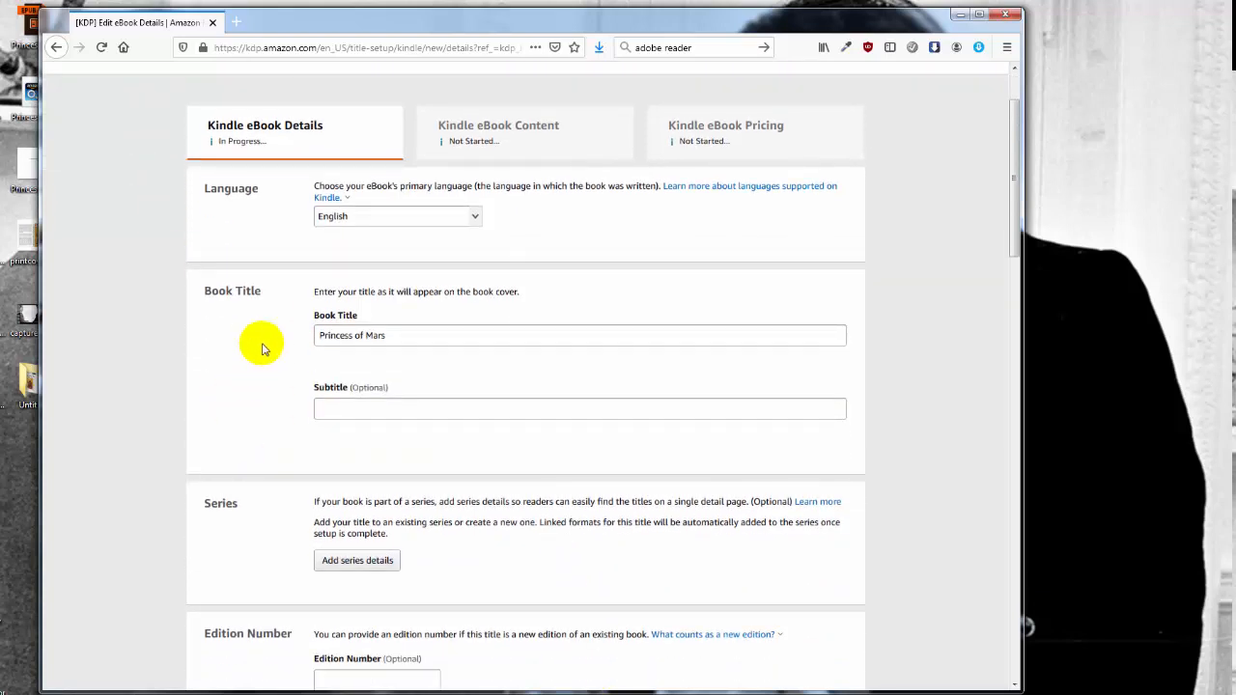
{"action": "scroll", "coordinate": [261, 357], "scroll_direction": "down", "scroll_amount": 4}
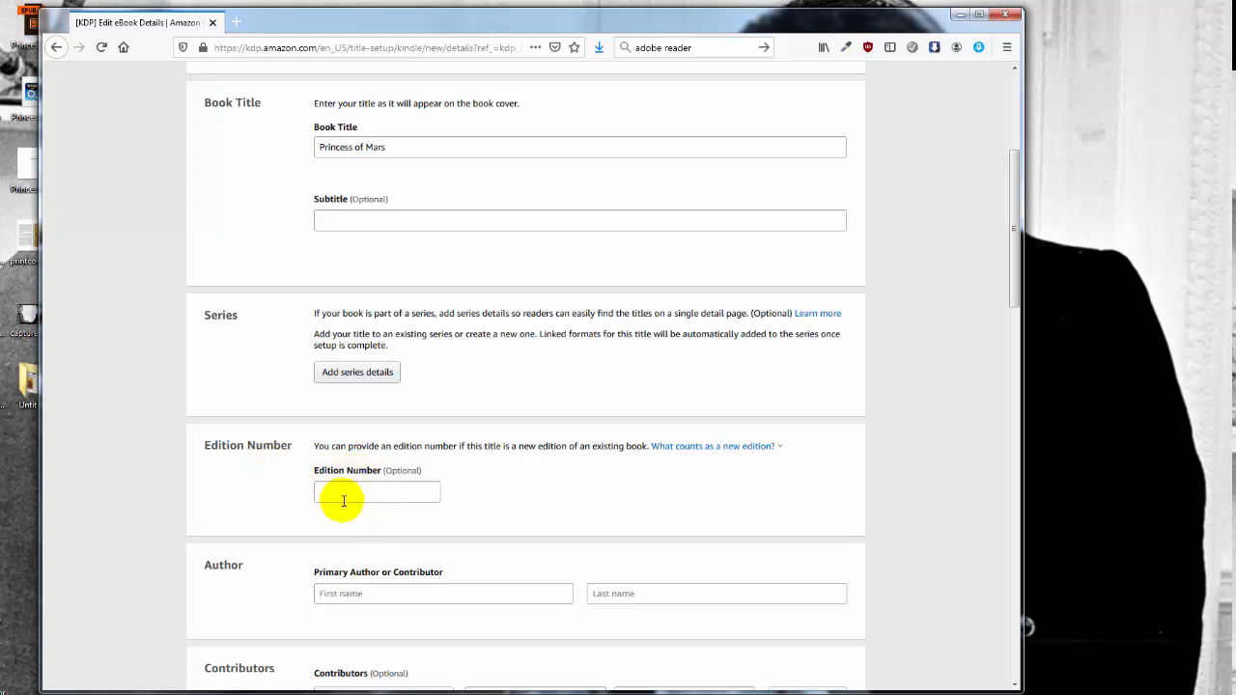
{"action": "scroll", "coordinate": [254, 470], "scroll_direction": "down", "scroll_amount": 2}
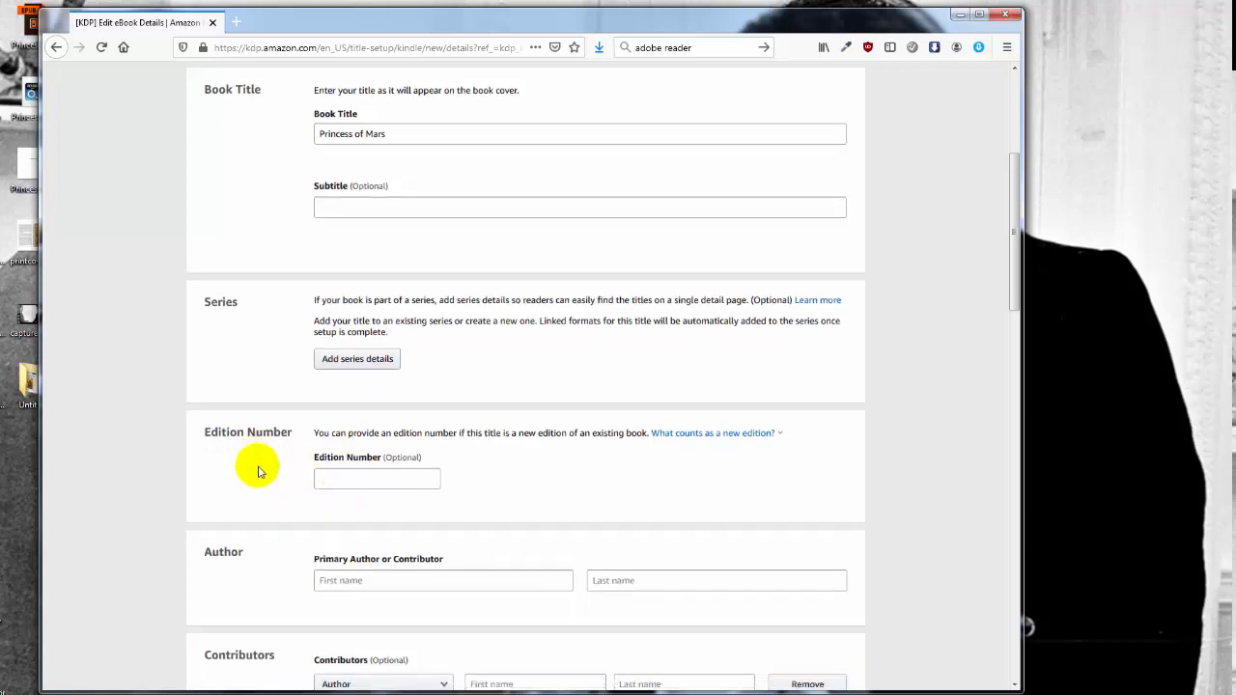
{"action": "left_click", "coordinate": [359, 502]}
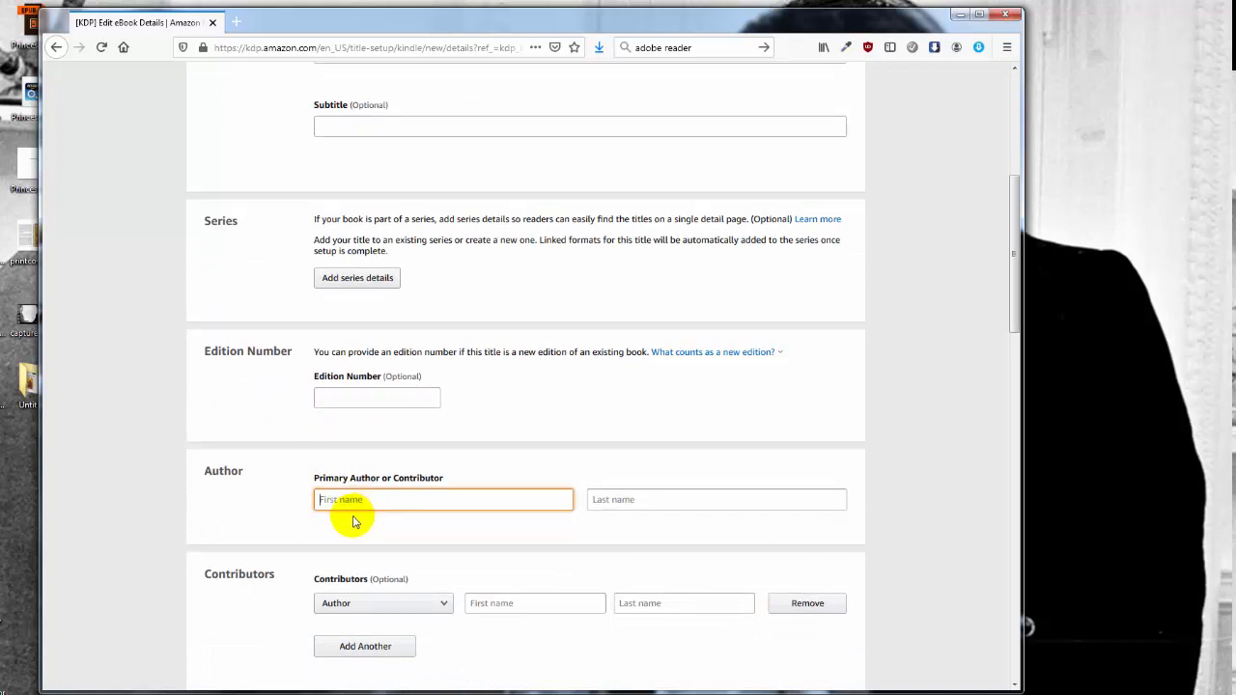
{"action": "type", "text": "Paul"}
{"action": "key", "text": "Tab"}
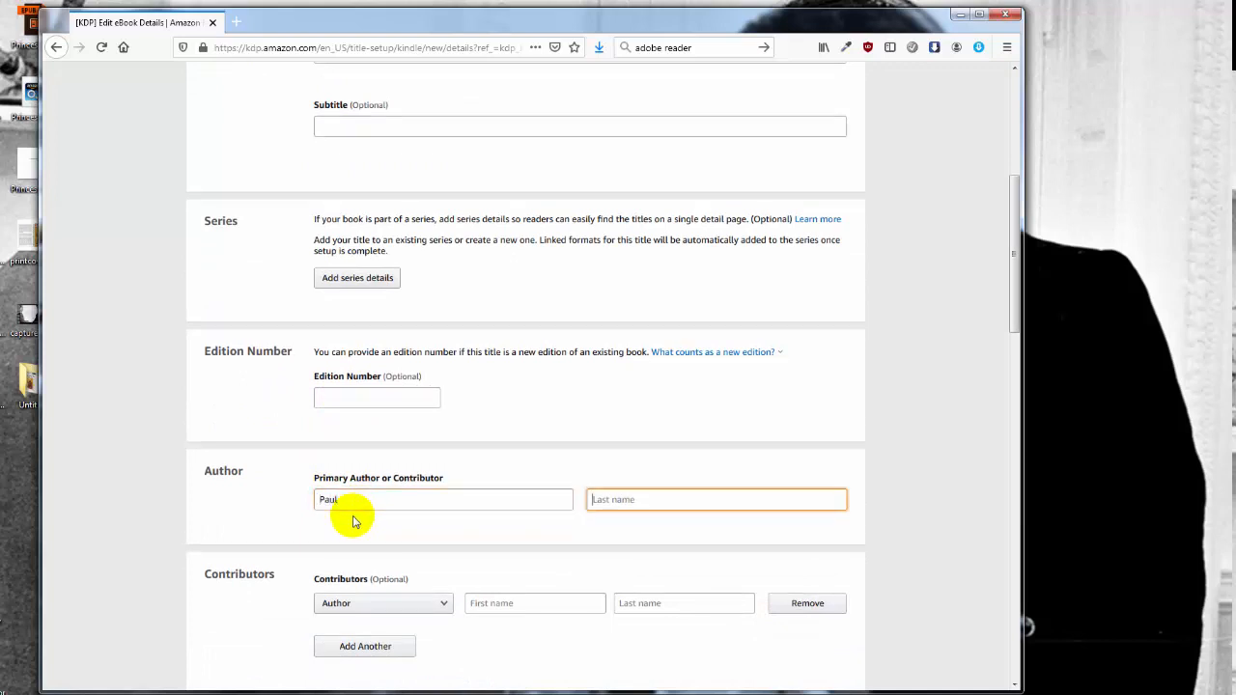
{"action": "type", "text": "Salvette"}
{"action": "key", "text": "Tab"}
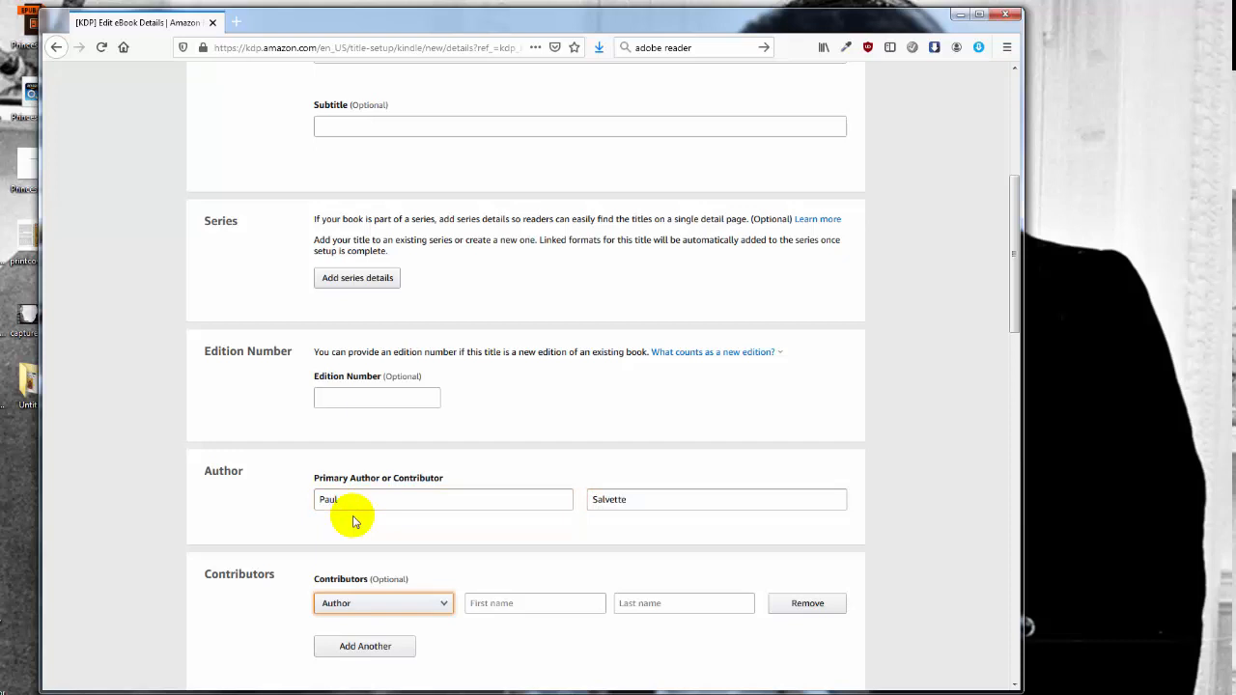
- Enter the description "This is a science fiction book." and declare ownership of the copyright and the necessary publishing rights
{"action": "scroll", "coordinate": [477, 435], "scroll_direction": "down", "scroll_amount": 3}
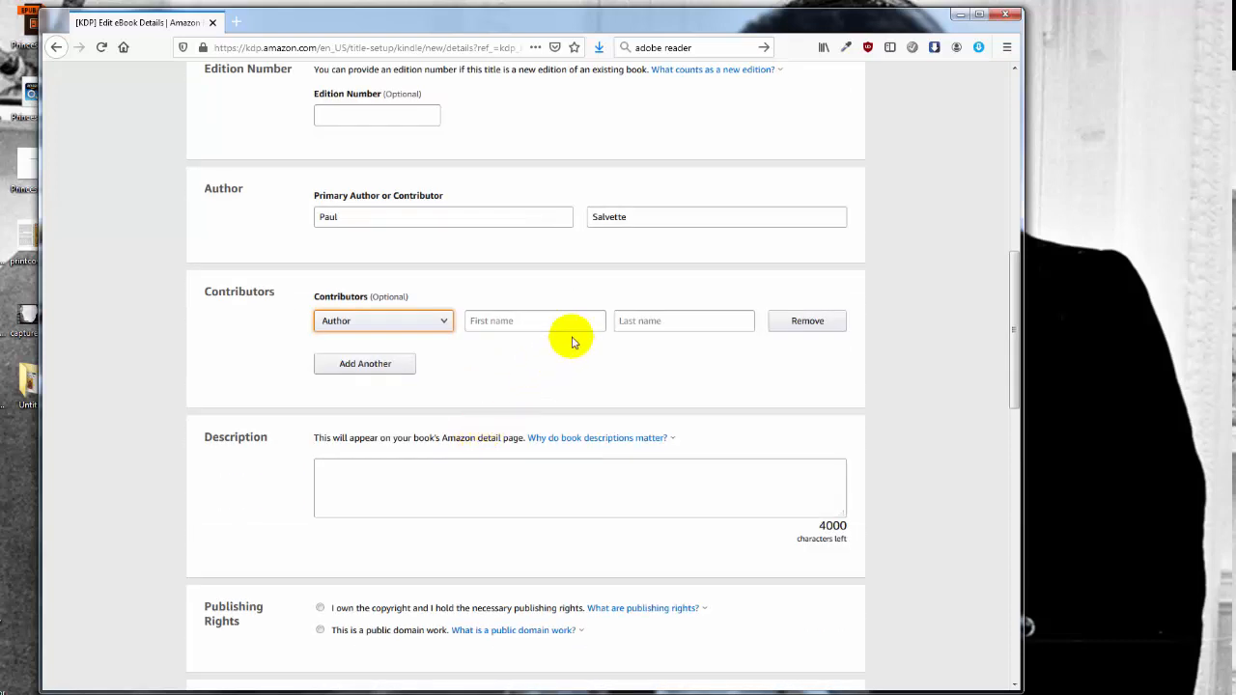
{"action": "left_click", "coordinate": [400, 507]}
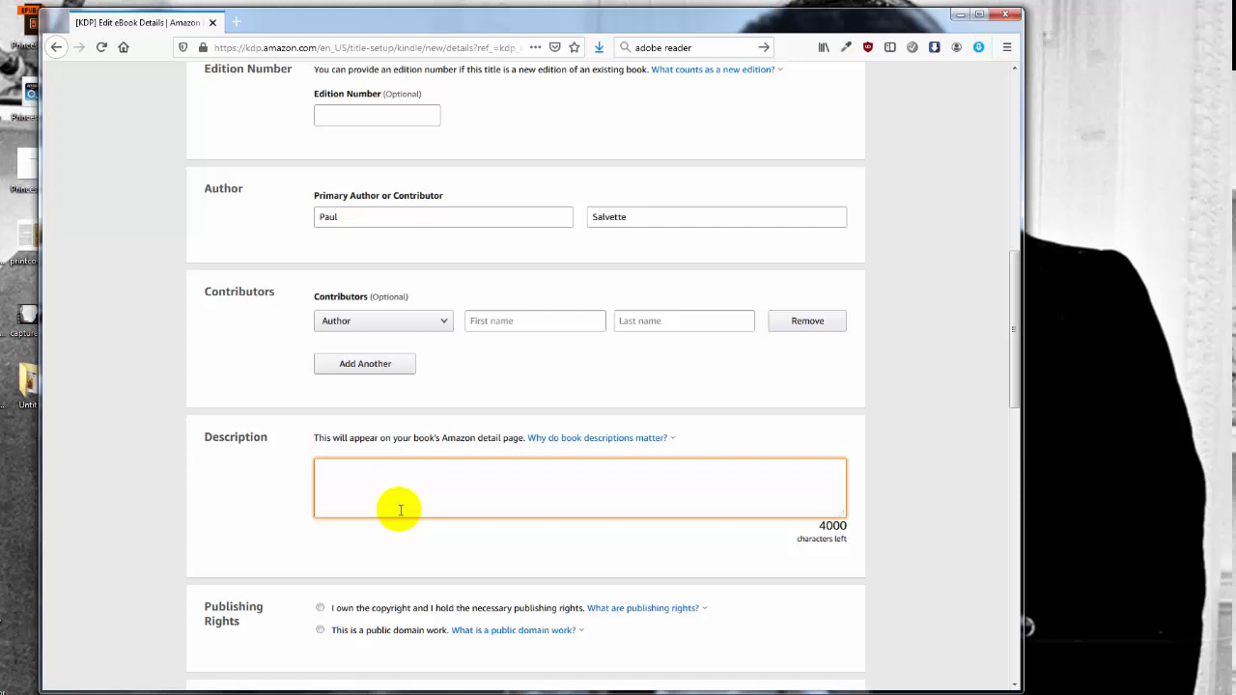
{"action": "type", "text": "This is a science fiction book."}
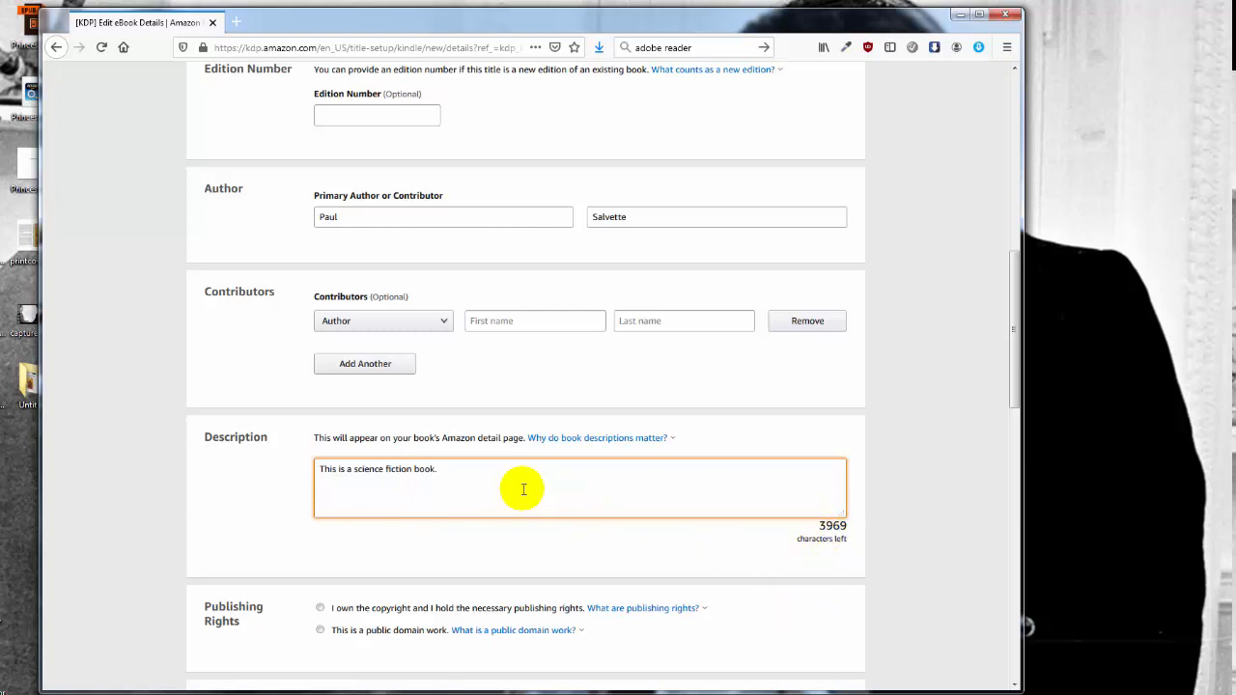
{"action": "scroll", "coordinate": [523, 489], "scroll_direction": "down", "scroll_amount": 2}
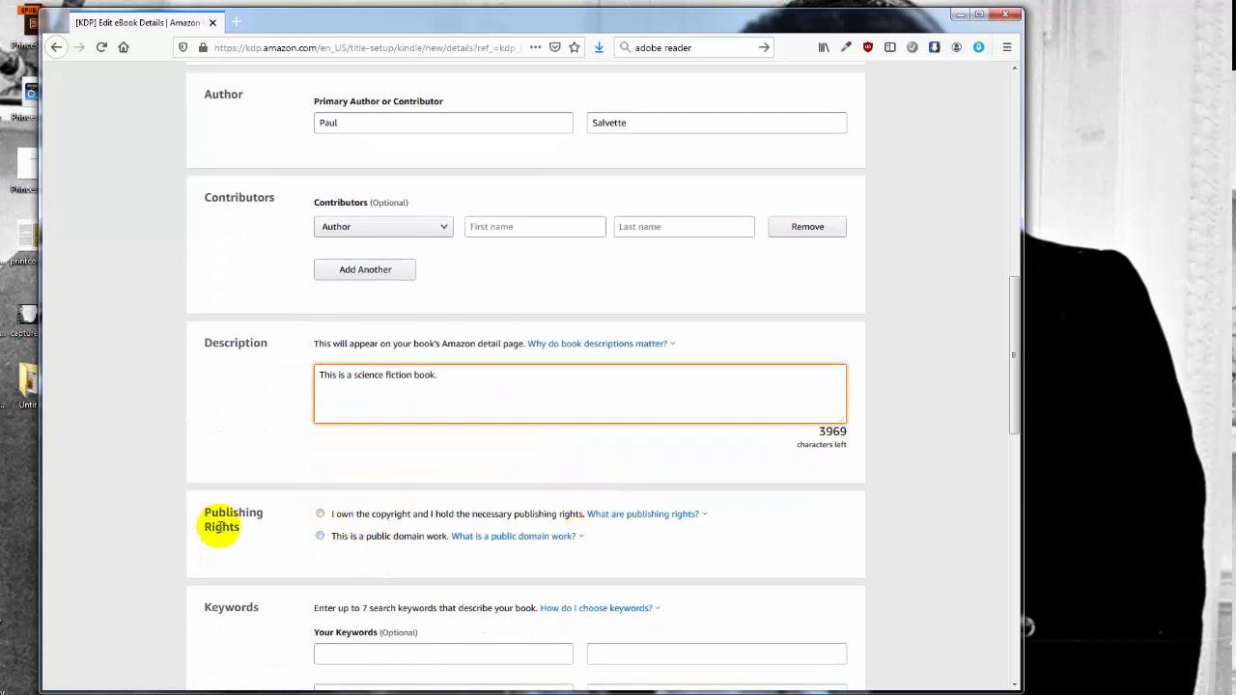
{"action": "left_click", "coordinate": [319, 513]}
- Fill in the first three search keywords with "science fiction", "mars" and "fiction"
{"action": "scroll", "coordinate": [430, 464], "scroll_direction": "down", "scroll_amount": 2}
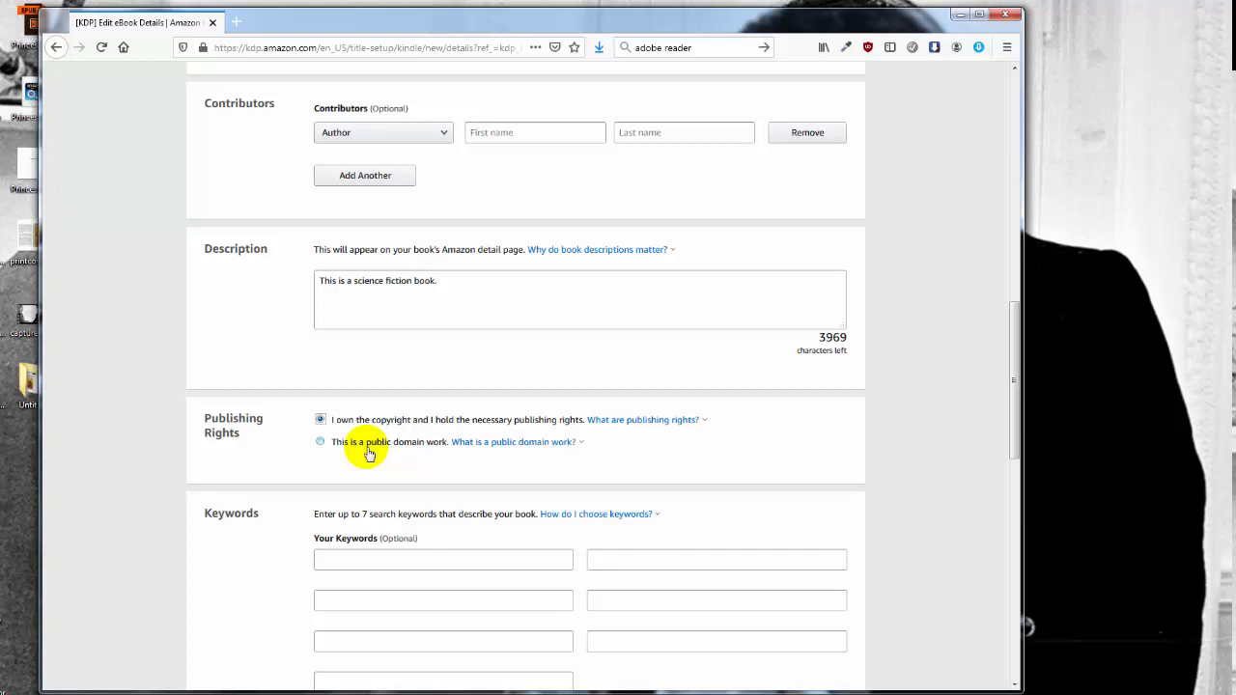
{"action": "scroll", "coordinate": [551, 489], "scroll_direction": "down", "scroll_amount": 2}
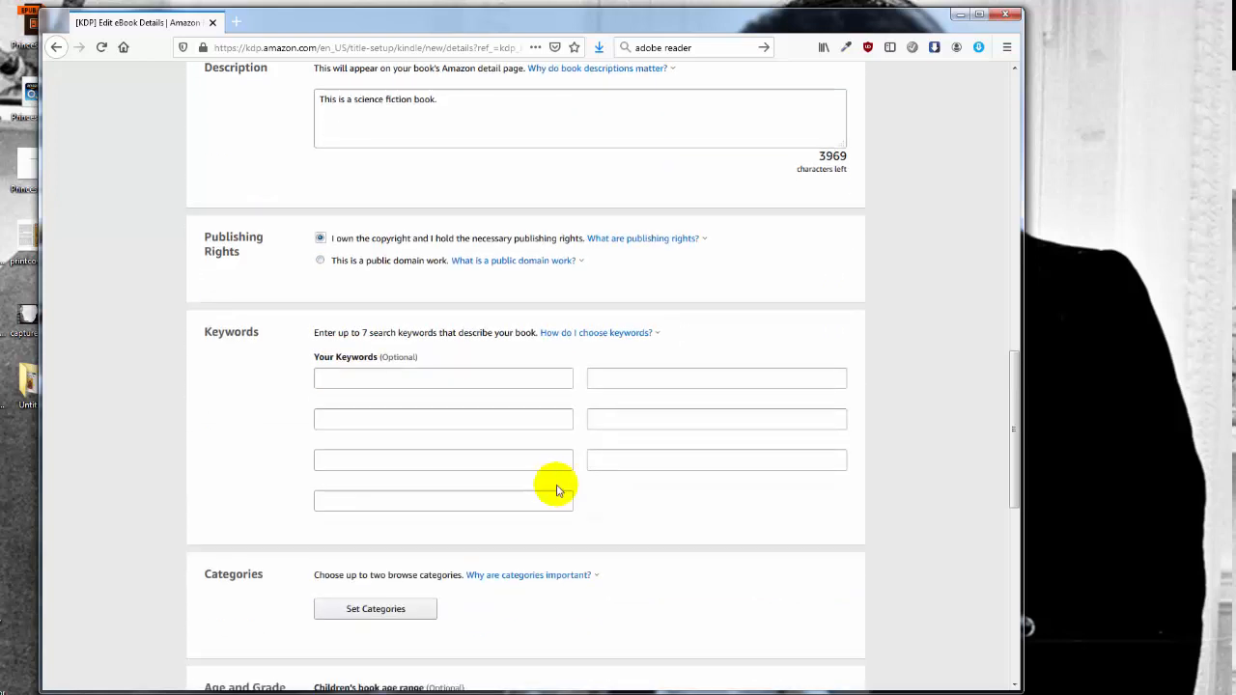
{"action": "left_click", "coordinate": [324, 372]}
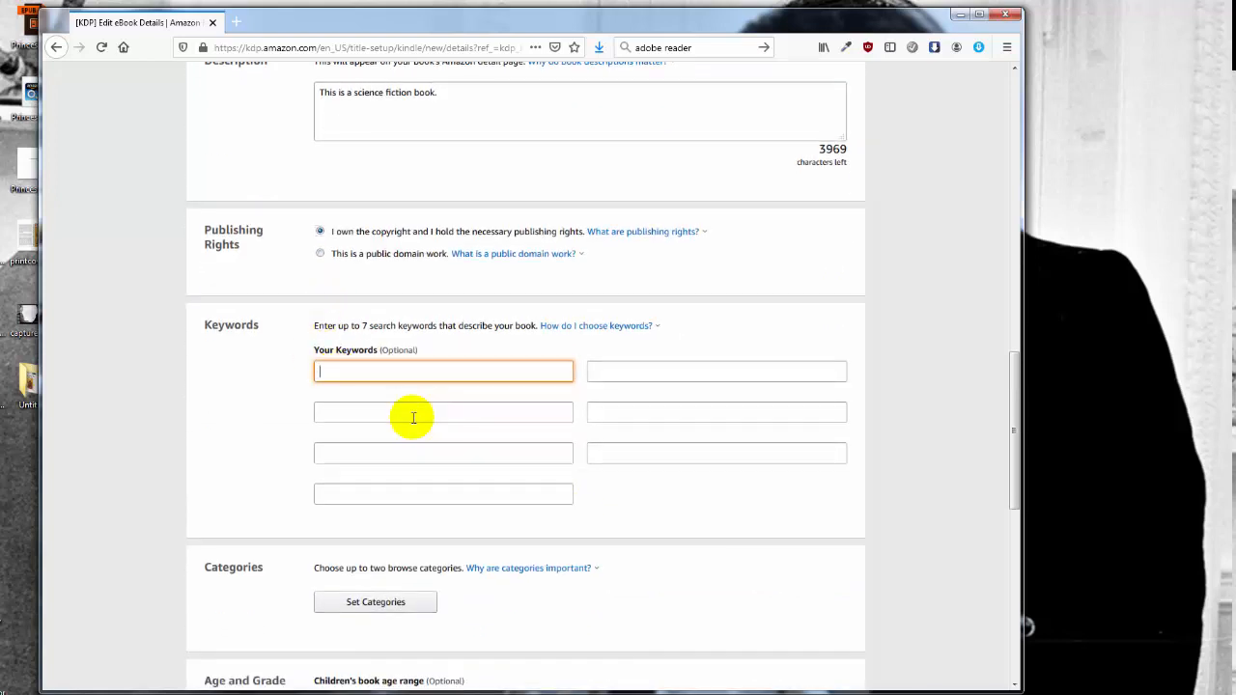
{"action": "type", "text": "science fiction"}
{"action": "key", "text": "Tab"}
{"action": "type", "text": "mars"}
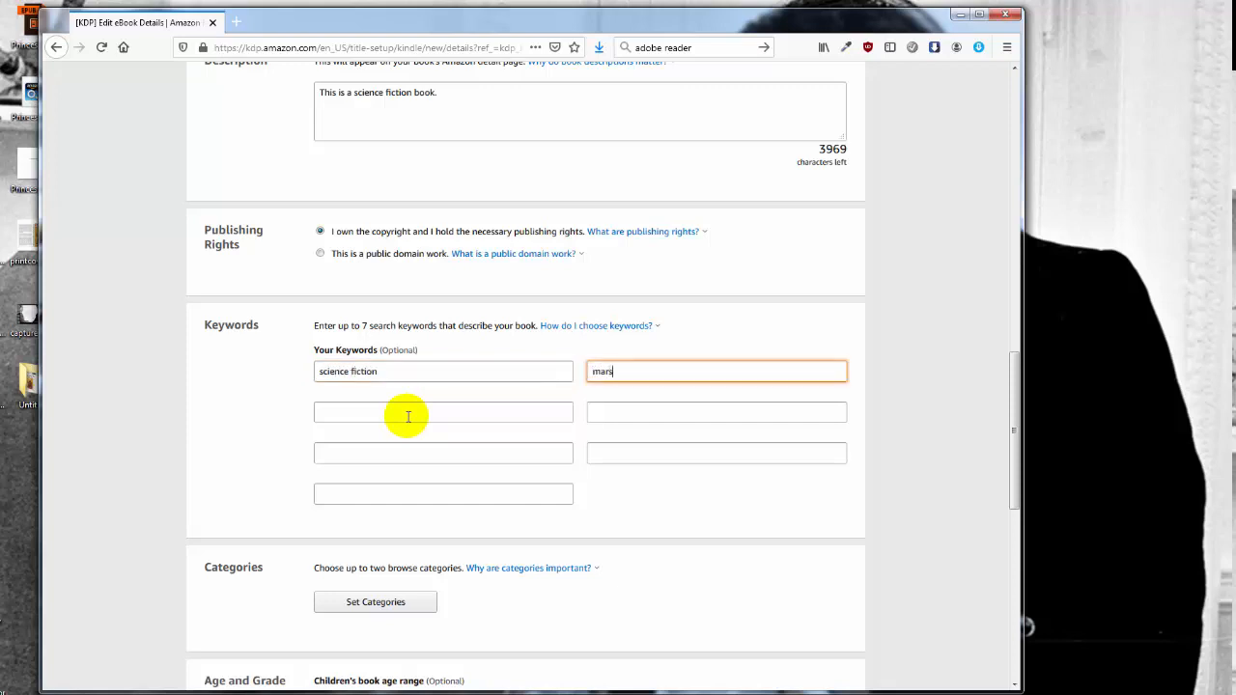
{"action": "key", "text": "Tab"}
{"action": "type", "text": "df"}
{"action": "key", "text": "BackSpace"}
{"action": "type", "text": "fiction"}
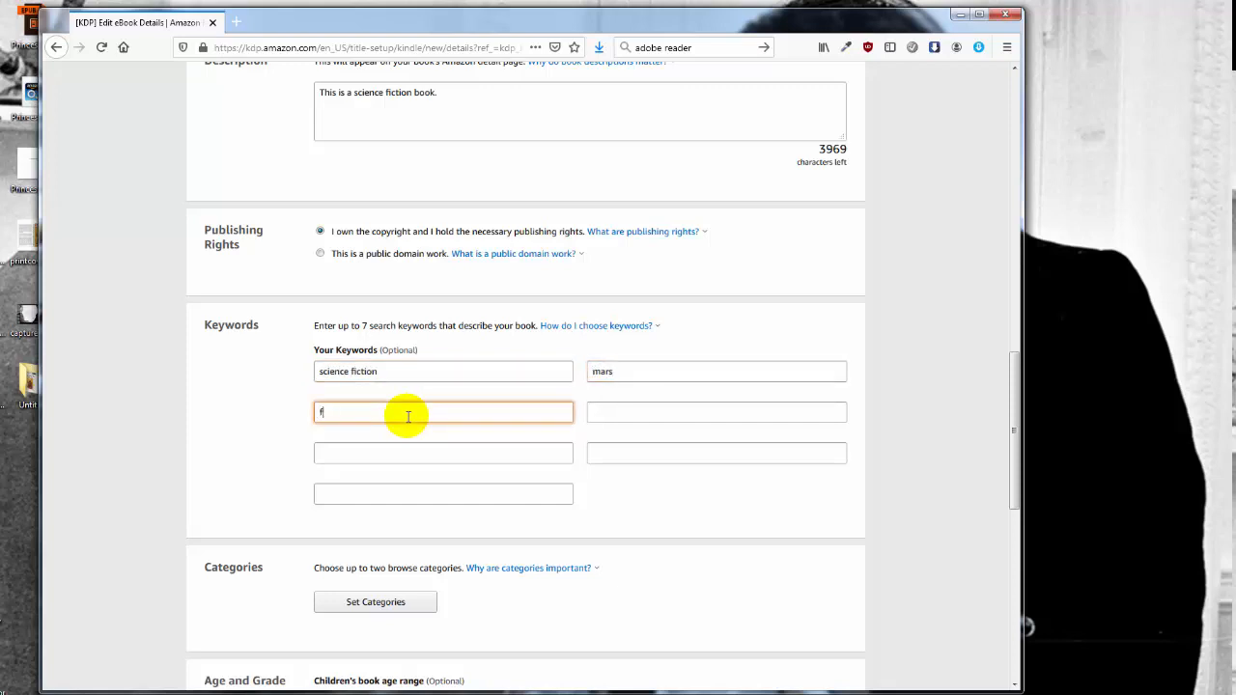
{"action": "key", "text": "Tab"}
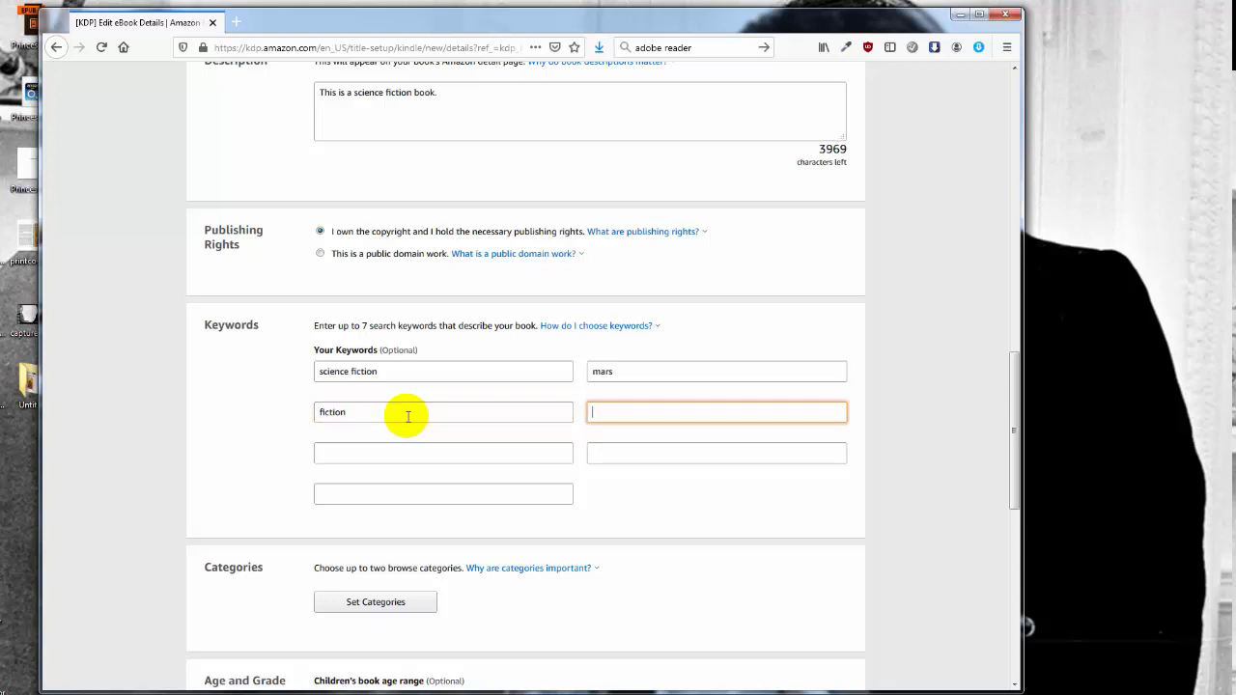
- Set the two browse categories to Fiction > Science Fiction > General and Fiction > Science Fiction > Space Opera, and save them
{"action": "scroll", "coordinate": [425, 483], "scroll_direction": "down", "scroll_amount": 2}
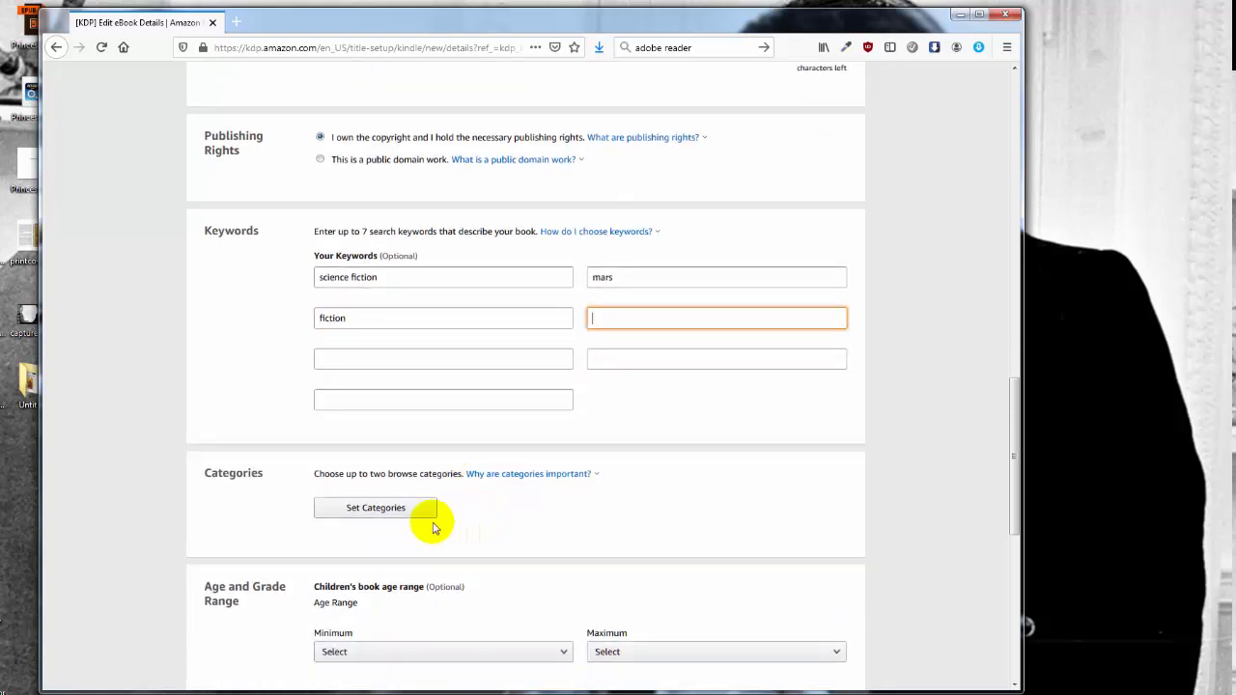
{"action": "left_click", "coordinate": [386, 508]}
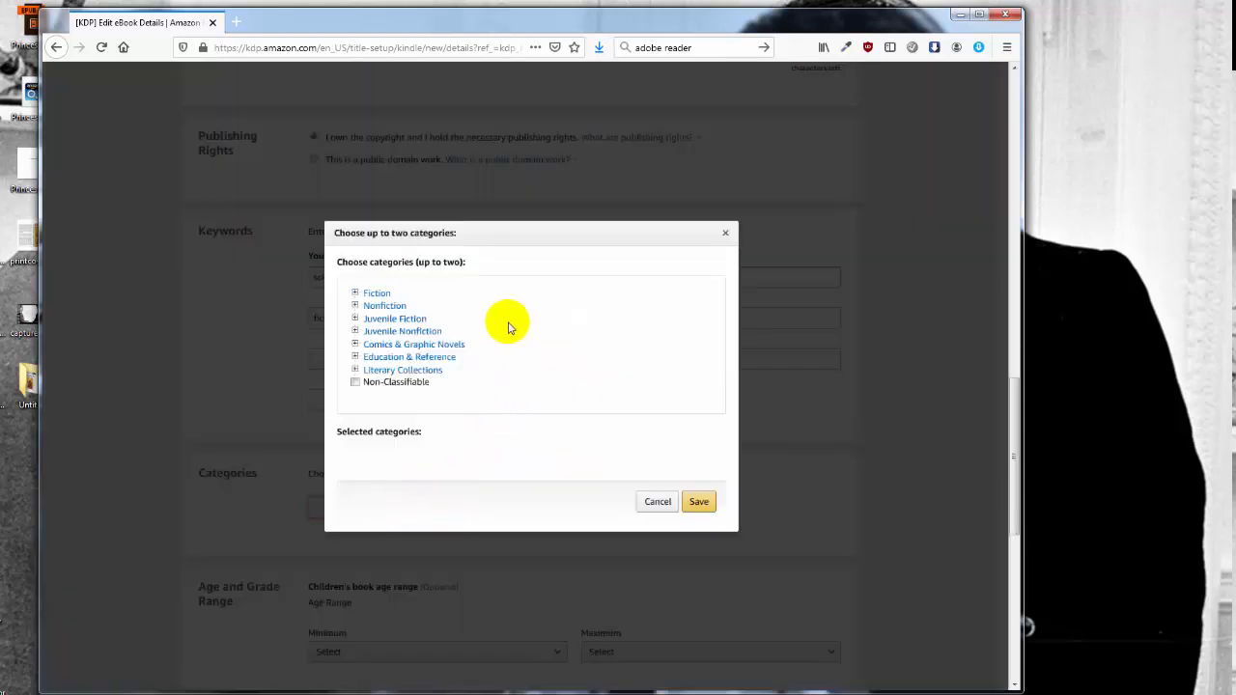
{"action": "left_click", "coordinate": [355, 293]}
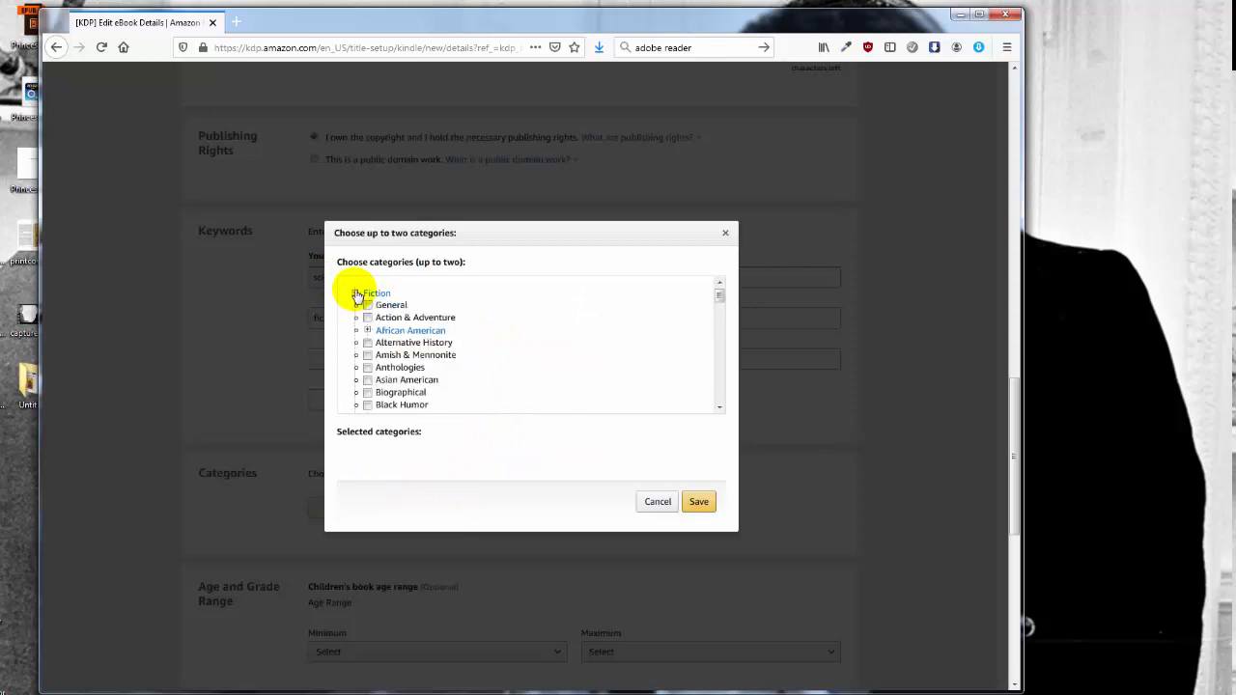
{"action": "scroll", "coordinate": [464, 338], "scroll_direction": "down", "scroll_amount": 10}
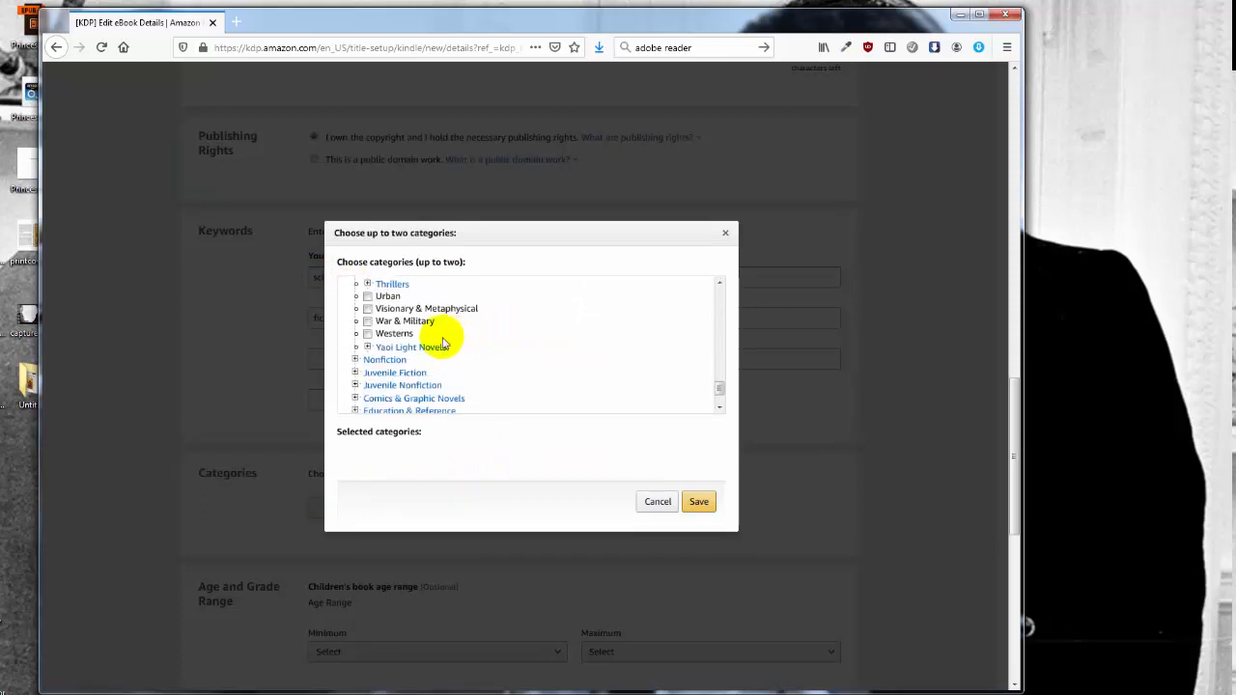
{"action": "scroll", "coordinate": [424, 334], "scroll_direction": "up", "scroll_amount": 3}
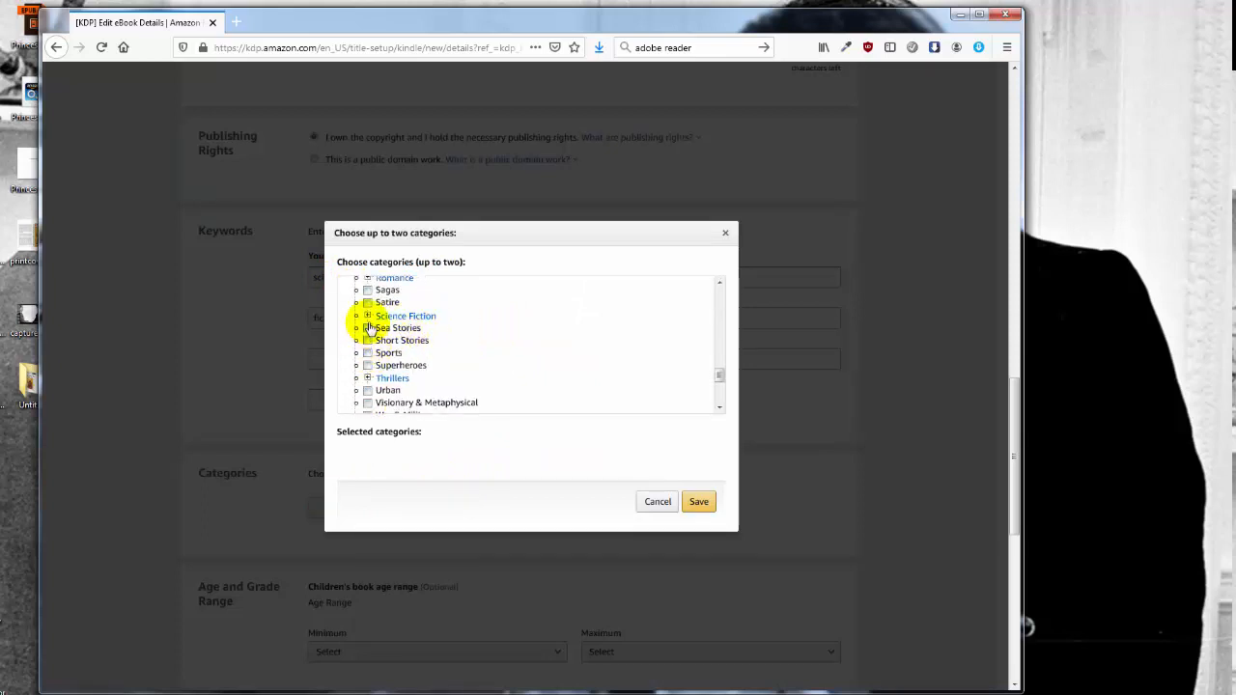
{"action": "left_click", "coordinate": [367, 316]}
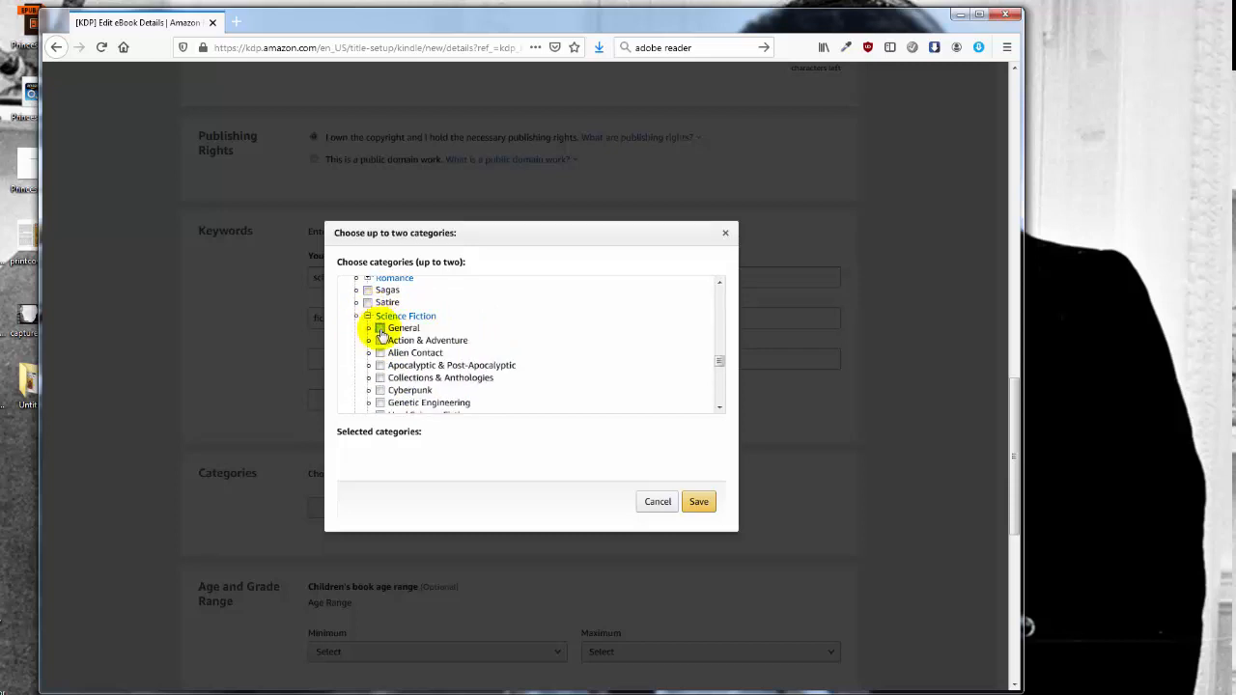
{"action": "left_click", "coordinate": [380, 329]}
{"action": "scroll", "coordinate": [383, 338], "scroll_direction": "down", "scroll_amount": 3}
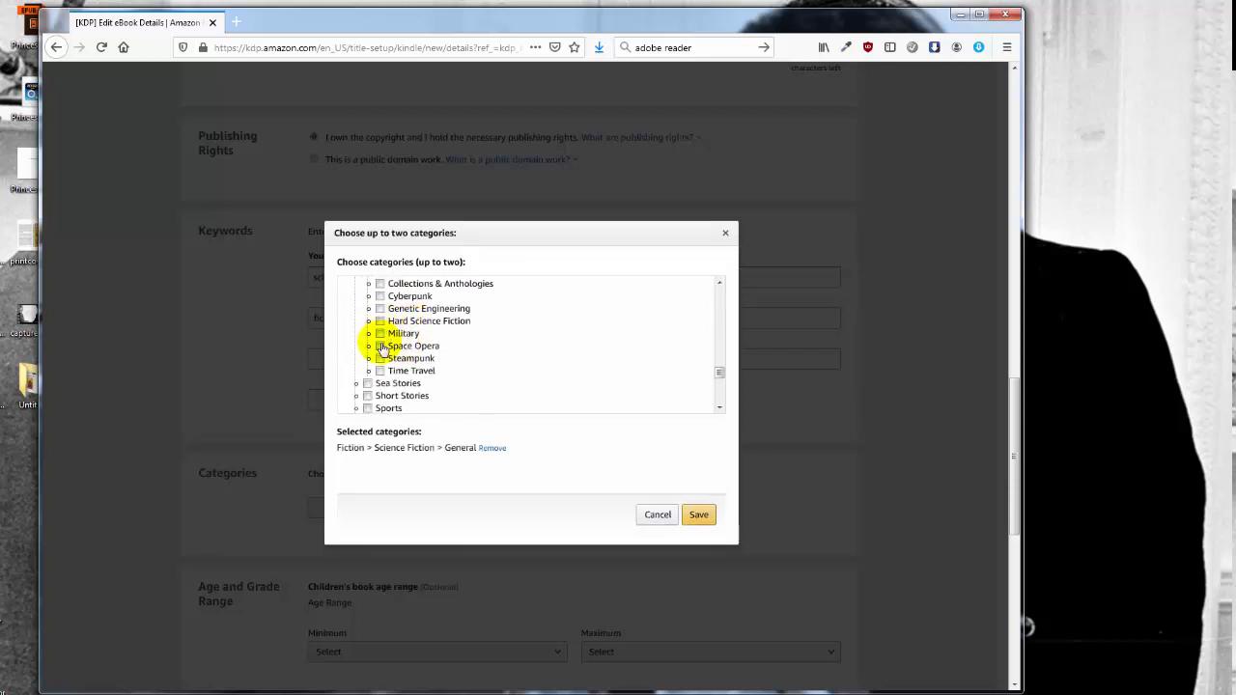
{"action": "left_click", "coordinate": [380, 345]}
{"action": "left_click", "coordinate": [699, 514]}
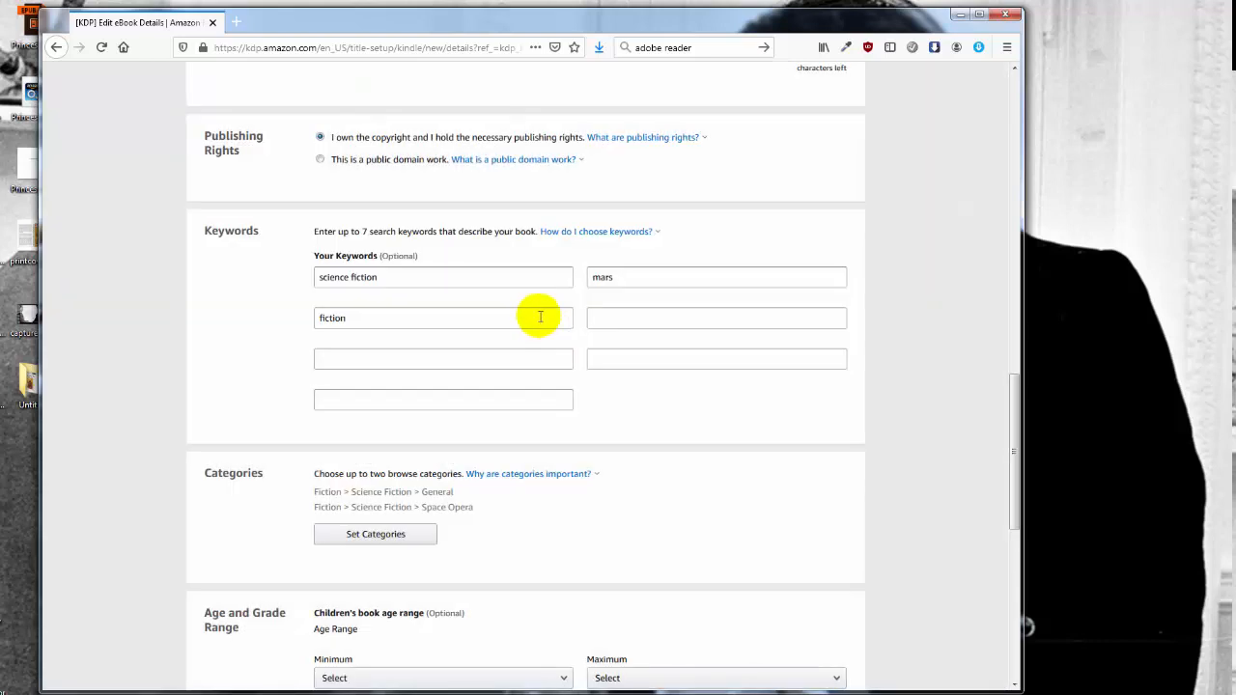
{"action": "scroll", "coordinate": [560, 338], "scroll_direction": "down", "scroll_amount": 2}
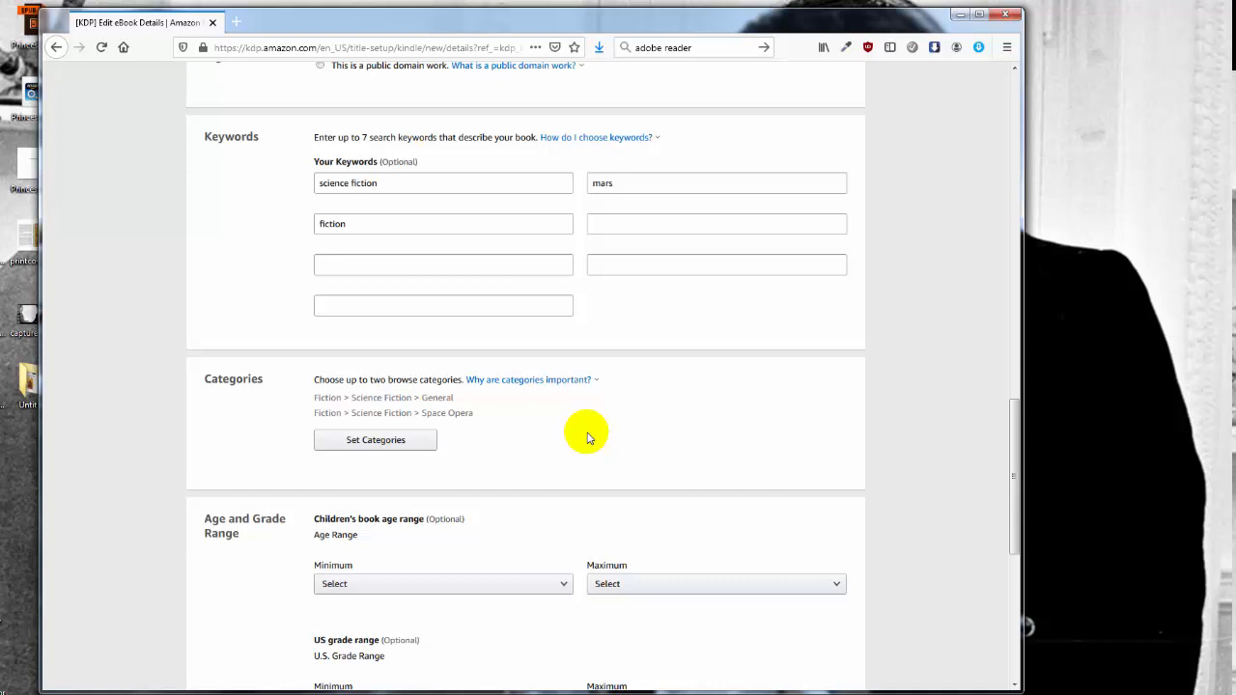
- Leave the age and grade ranges unset, keep the book ready for immediate release, and save the details to continue to the content
{"action": "scroll", "coordinate": [589, 432], "scroll_direction": "down", "scroll_amount": 1}
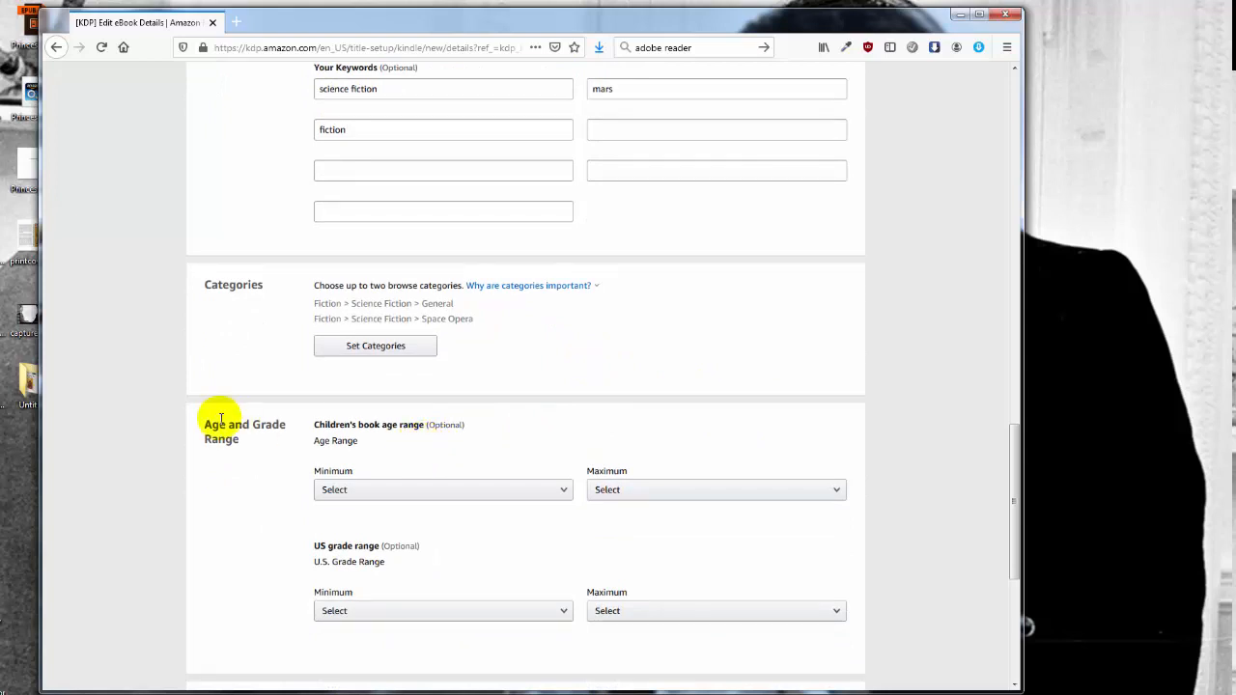
{"action": "scroll", "coordinate": [241, 500], "scroll_direction": "down", "scroll_amount": 1}
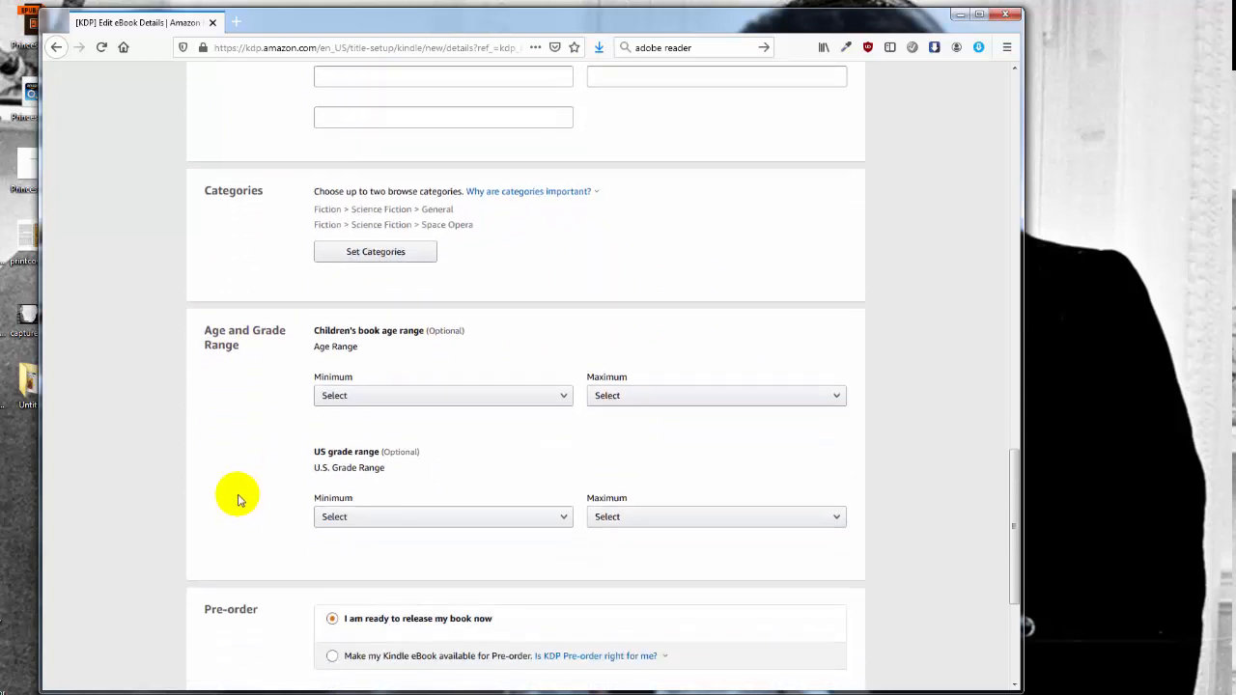
{"action": "scroll", "coordinate": [240, 499], "scroll_direction": "down", "scroll_amount": 2}
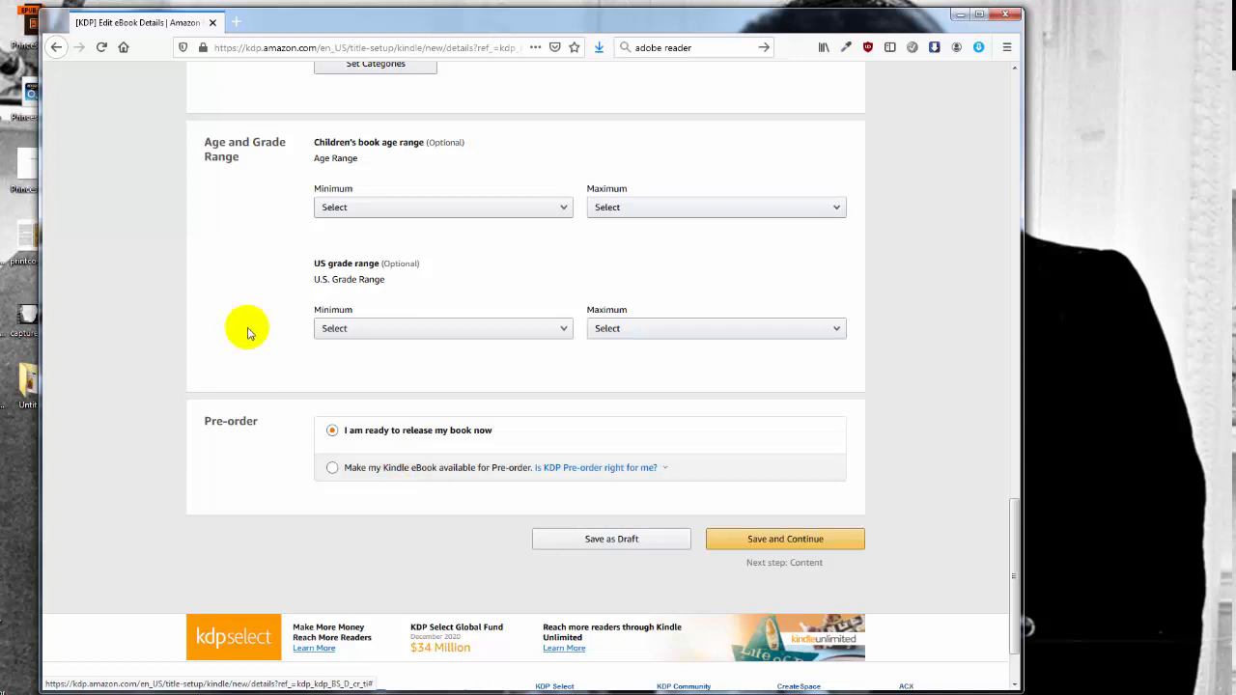
{"action": "left_click", "coordinate": [784, 541]}
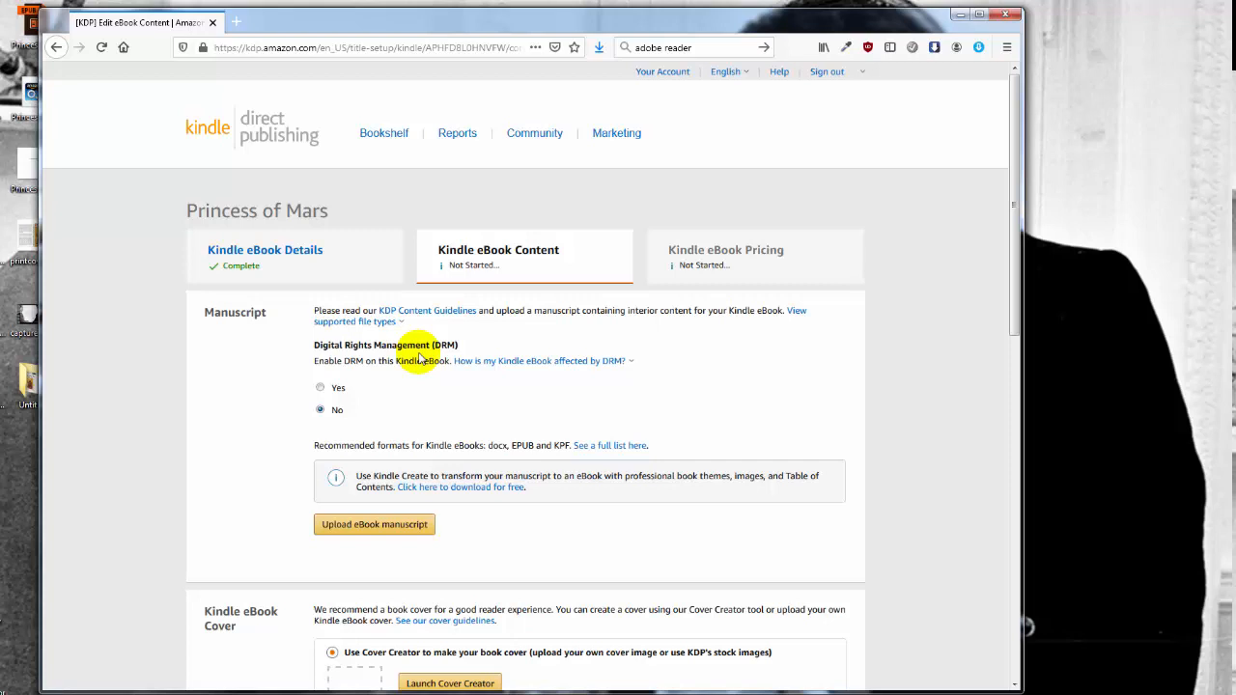
- Enable Digital Rights Management and upload PrincessOfMars-EPUB_Kindle-2021-Jan-17.epub from the Desktop as the eBook manuscript
{"action": "left_click", "coordinate": [320, 387]}
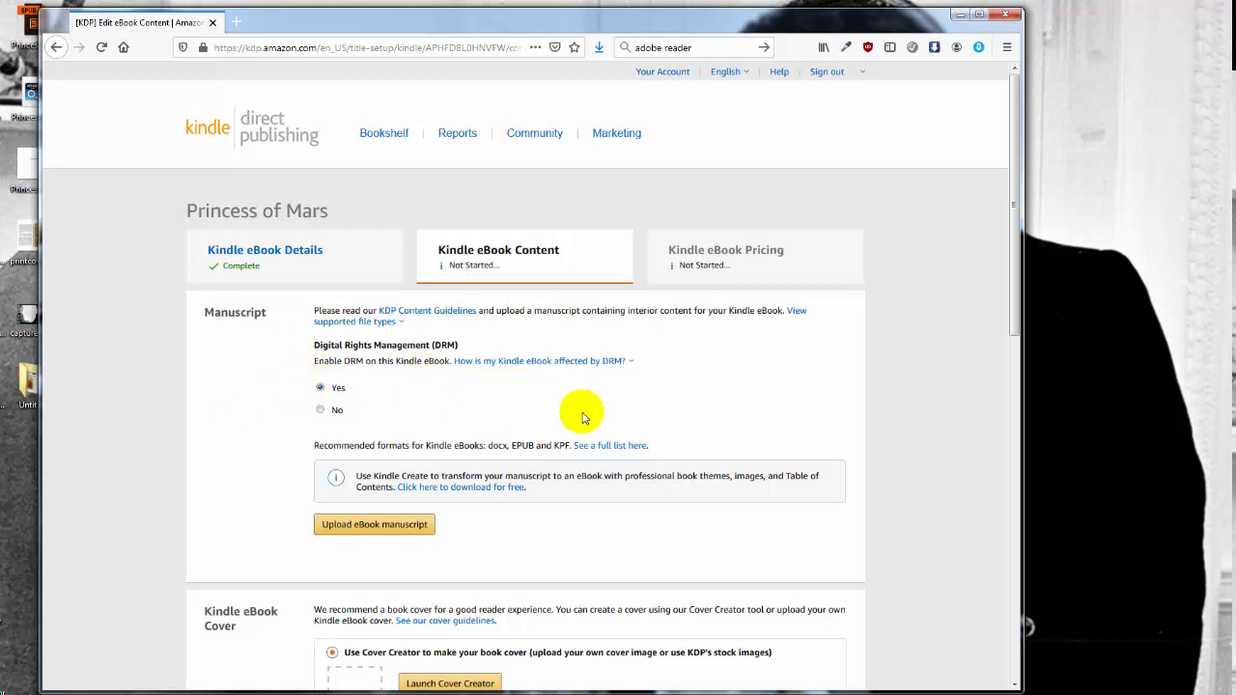
{"action": "scroll", "coordinate": [788, 427], "scroll_direction": "down", "scroll_amount": 2}
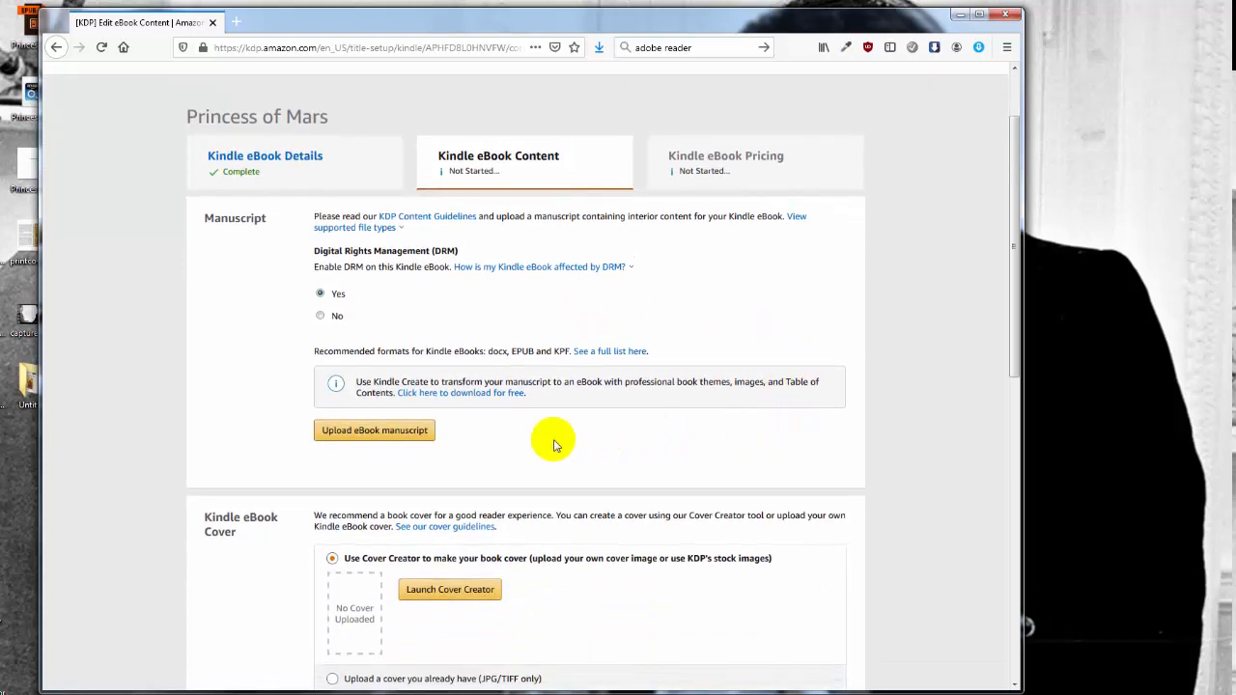
{"action": "left_click", "coordinate": [421, 442]}
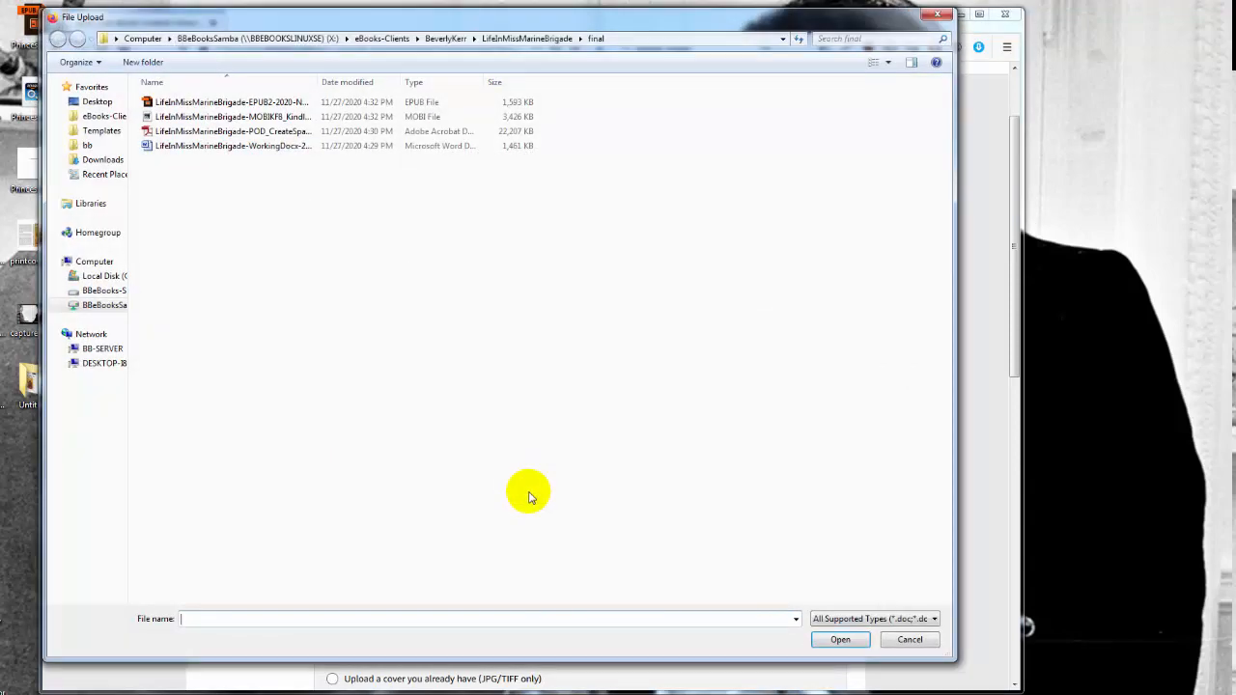
{"action": "left_click", "coordinate": [77, 101]}
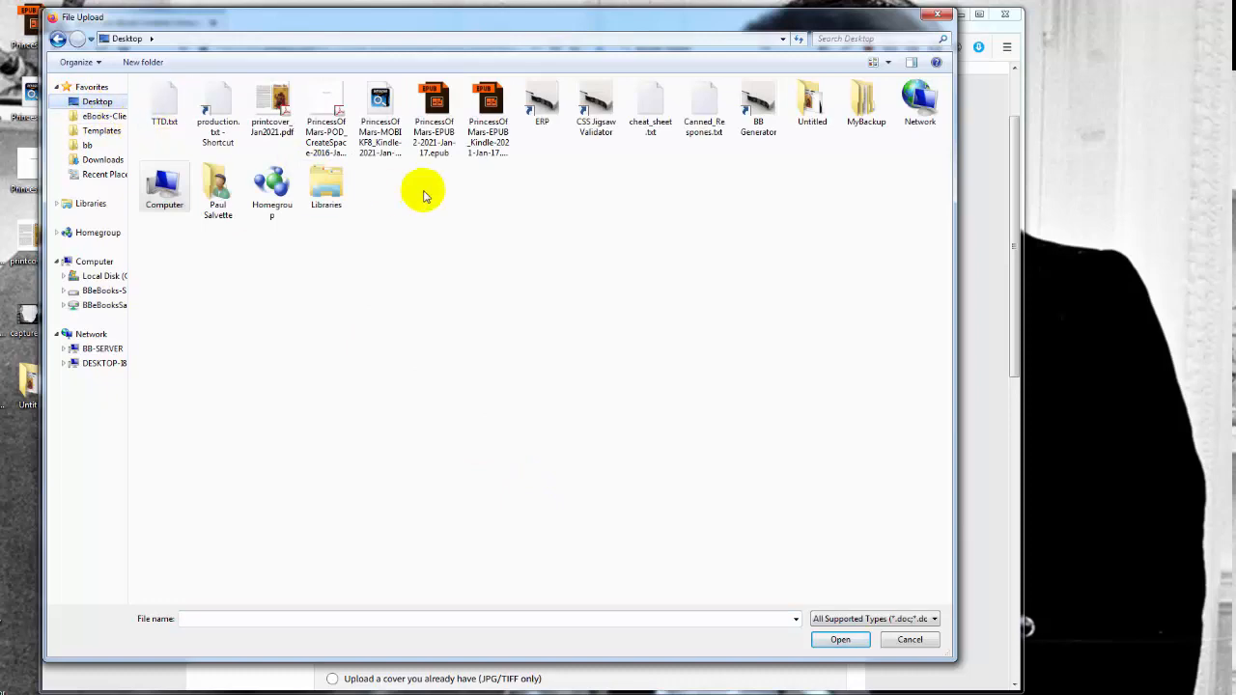
{"action": "left_click_drag", "start_coordinate": [483, 20], "coordinate": [568, 72]}
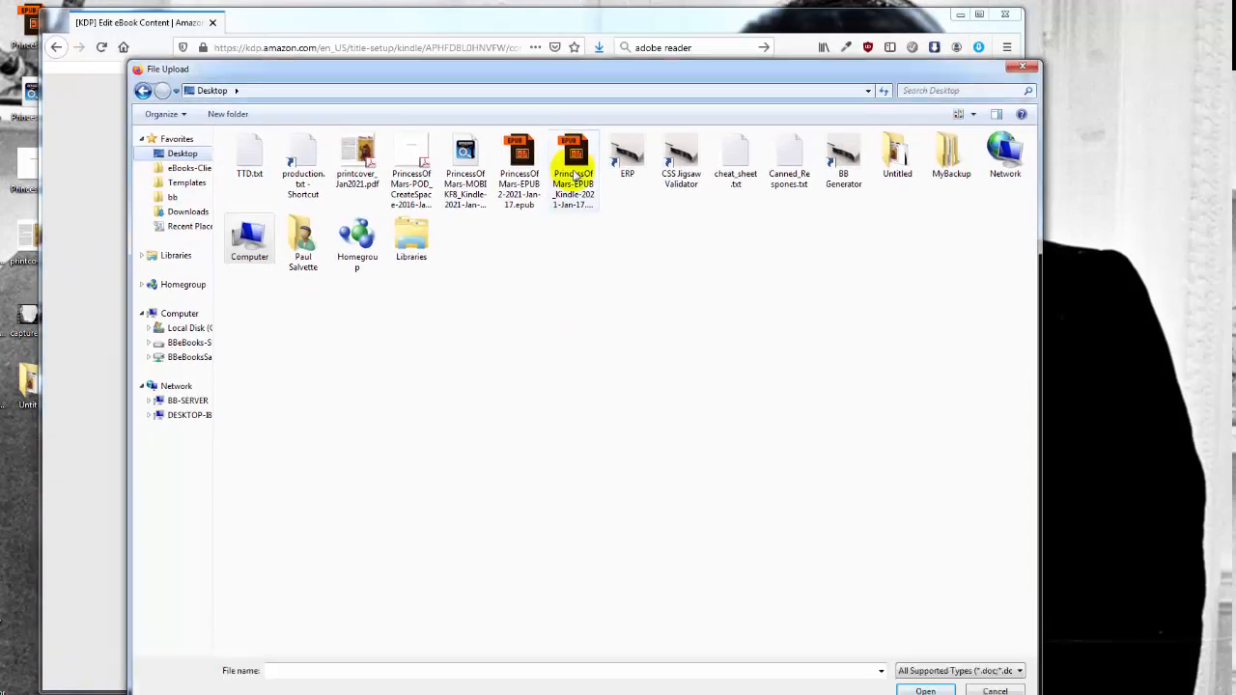
{"action": "left_click", "coordinate": [574, 174]}
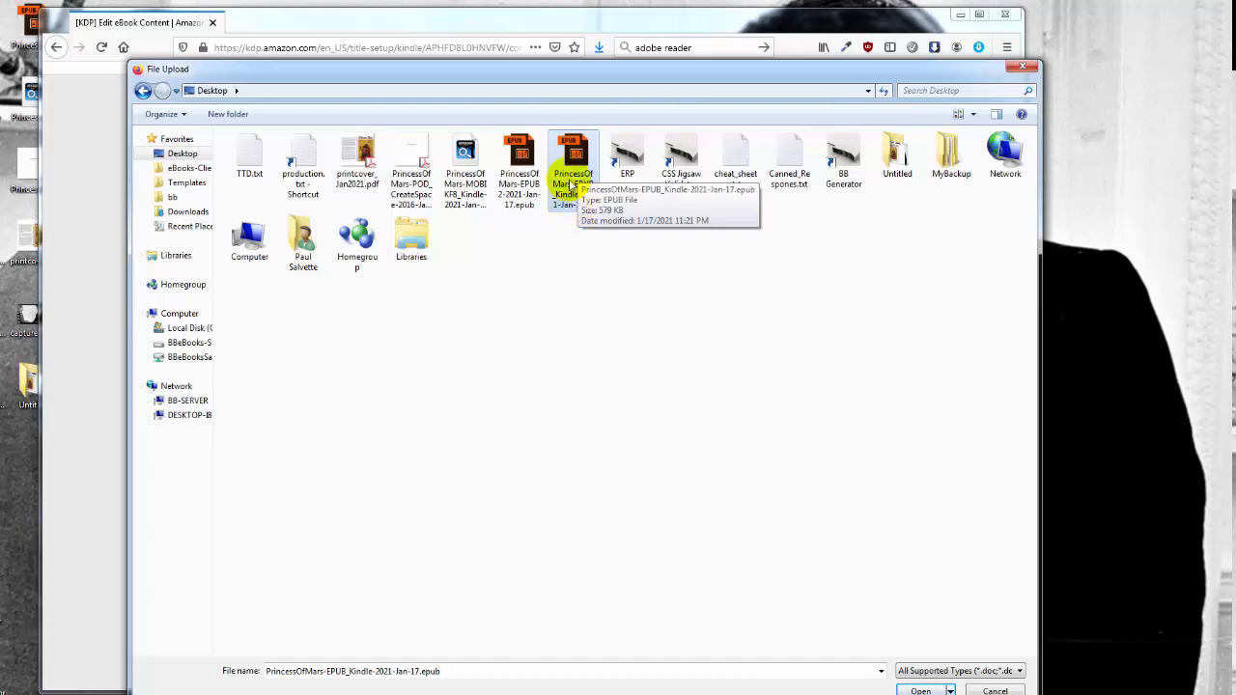
{"action": "double_click", "coordinate": [577, 183]}
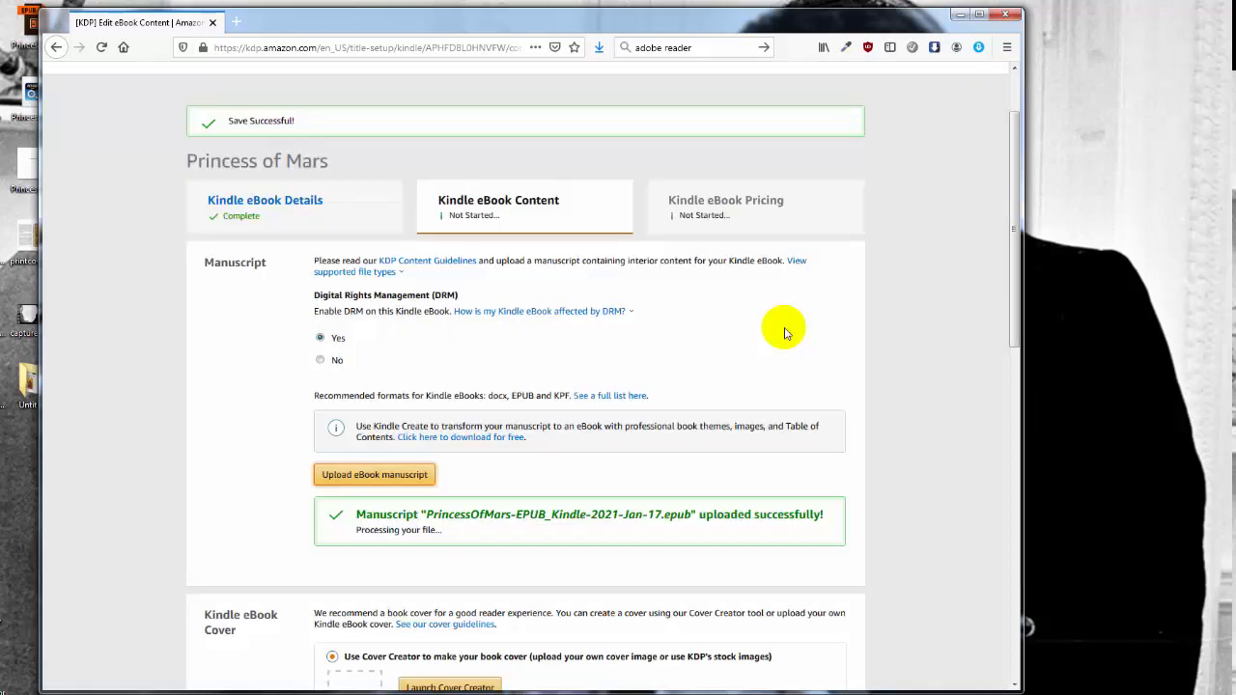
- Choose to upload an existing JPG/TIFF cover for the Kindle eBook instead of using Cover Creator
{"action": "scroll", "coordinate": [763, 319], "scroll_direction": "down", "scroll_amount": 4}
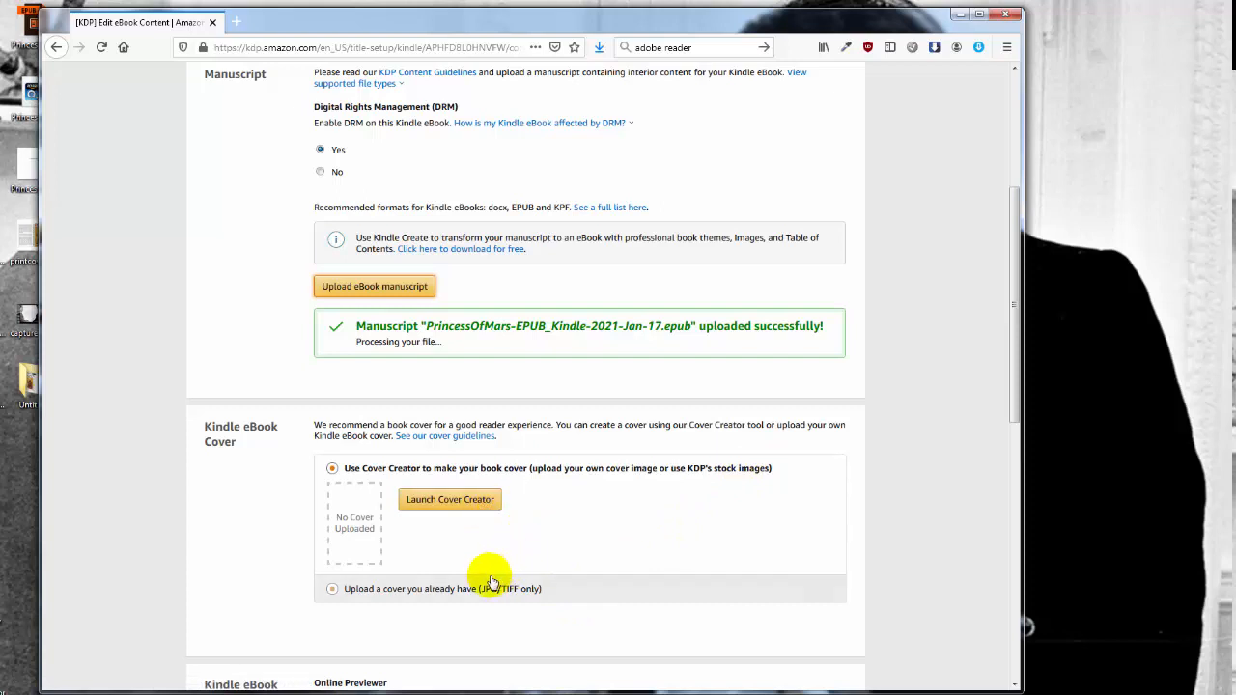
{"action": "scroll", "coordinate": [377, 587], "scroll_direction": "down", "scroll_amount": 1}
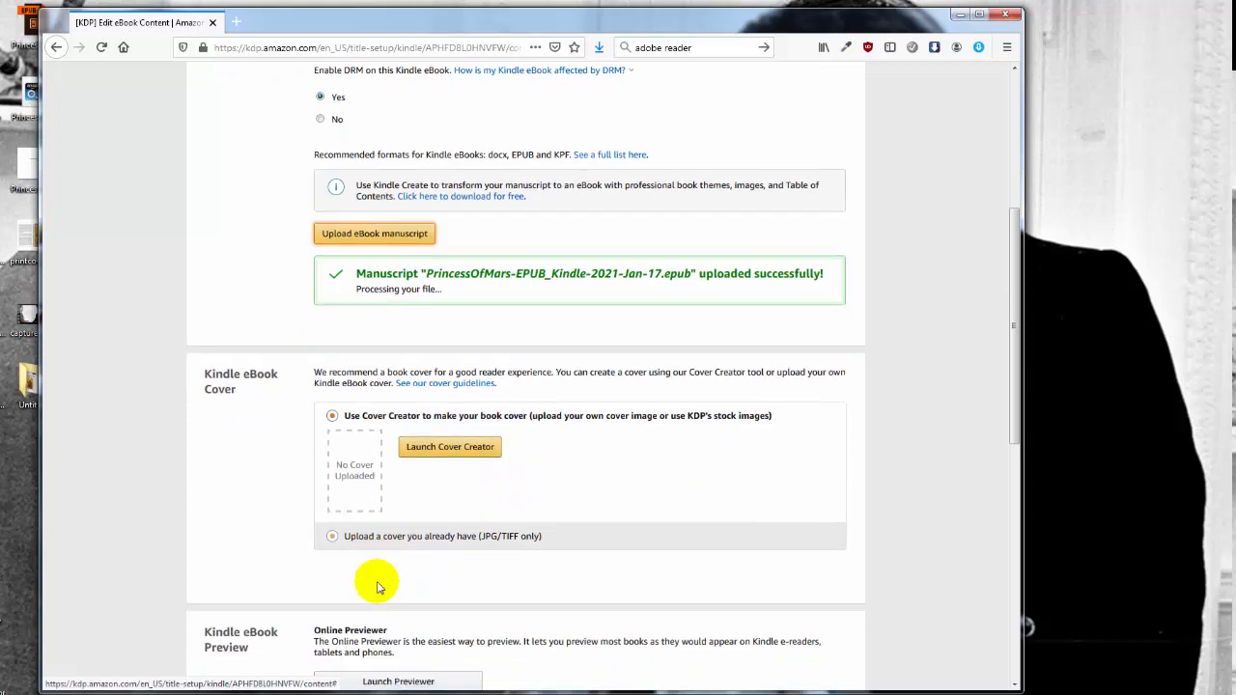
{"action": "scroll", "coordinate": [376, 587], "scroll_direction": "down", "scroll_amount": 1}
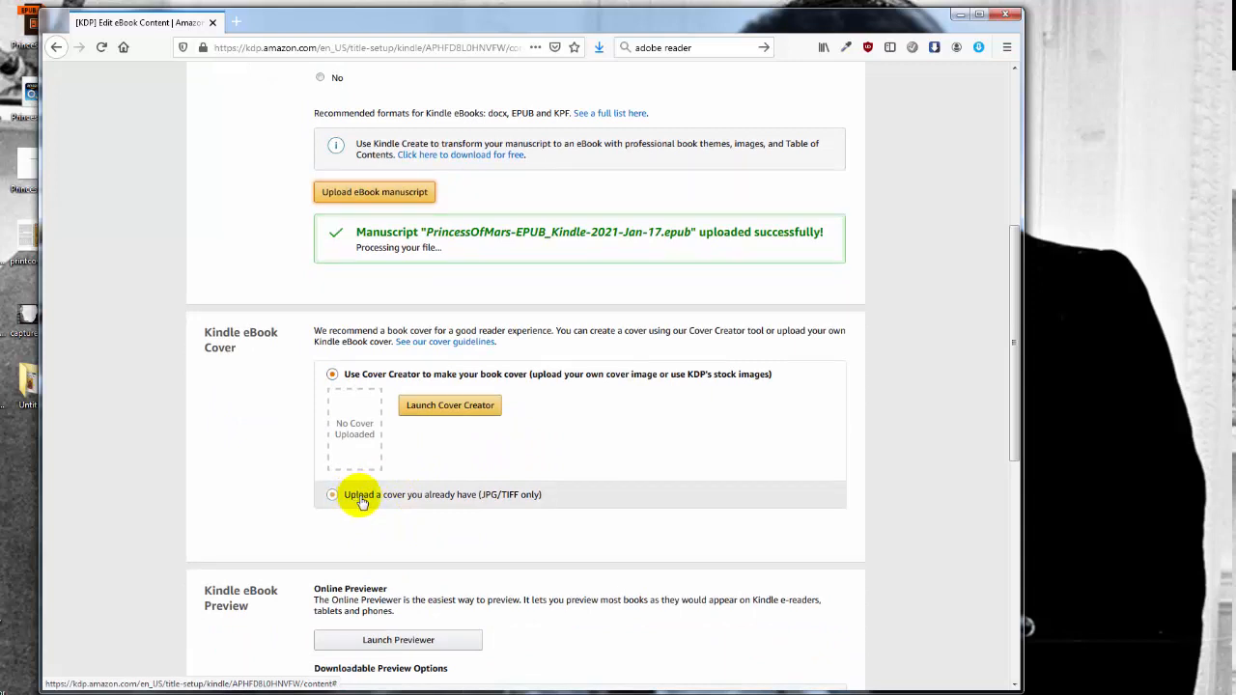
{"action": "left_click", "coordinate": [361, 499]}
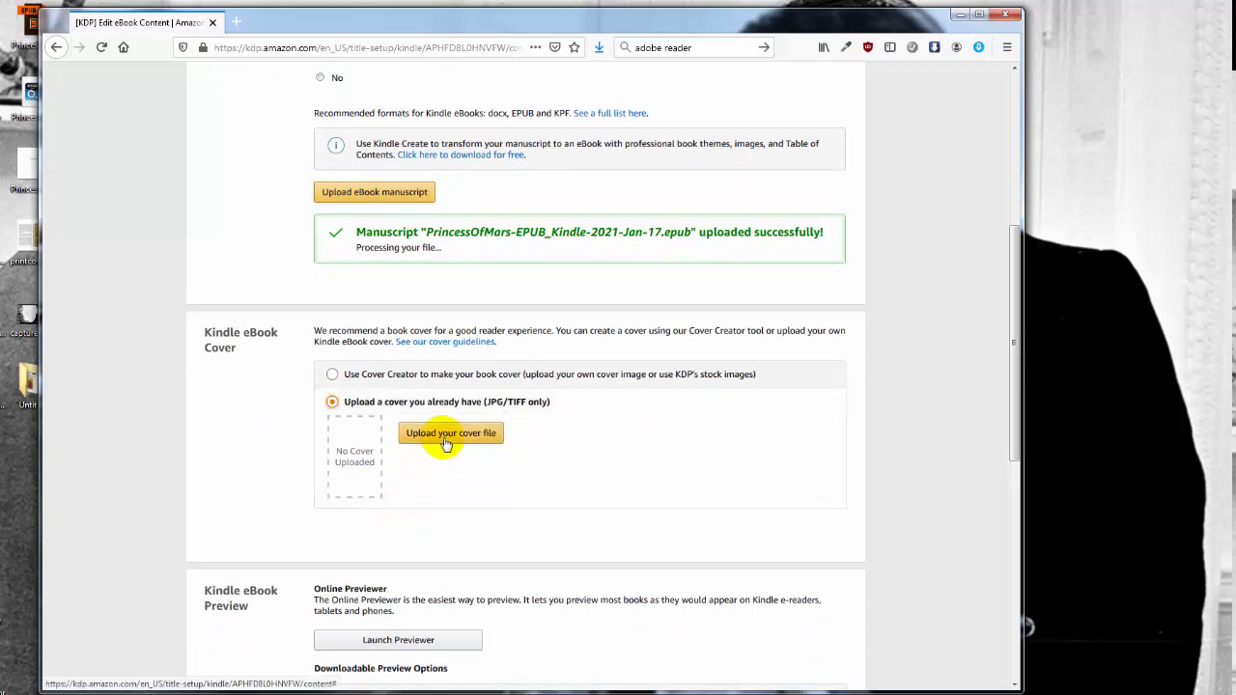
- View the eBook cover image and the print cover PDF from the desktop to compare them, closing each one
{"action": "left_click_drag", "start_coordinate": [56, 16], "coordinate": [141, 31]}
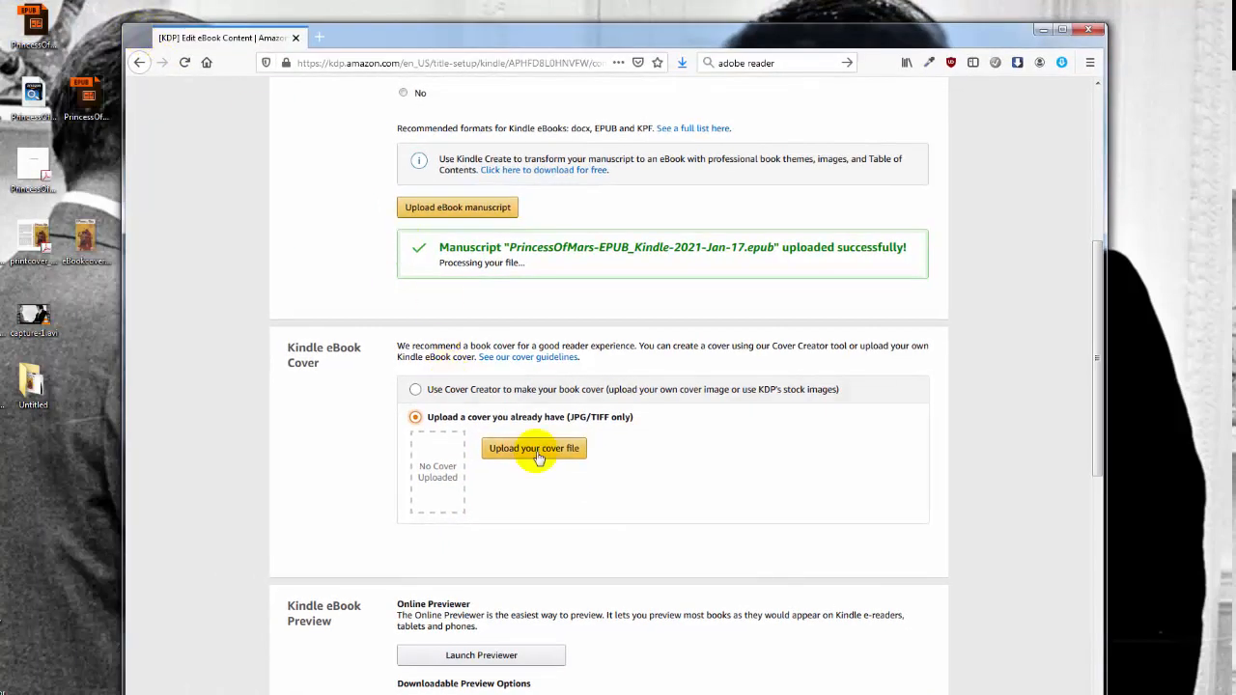
{"action": "double_click", "coordinate": [87, 246]}
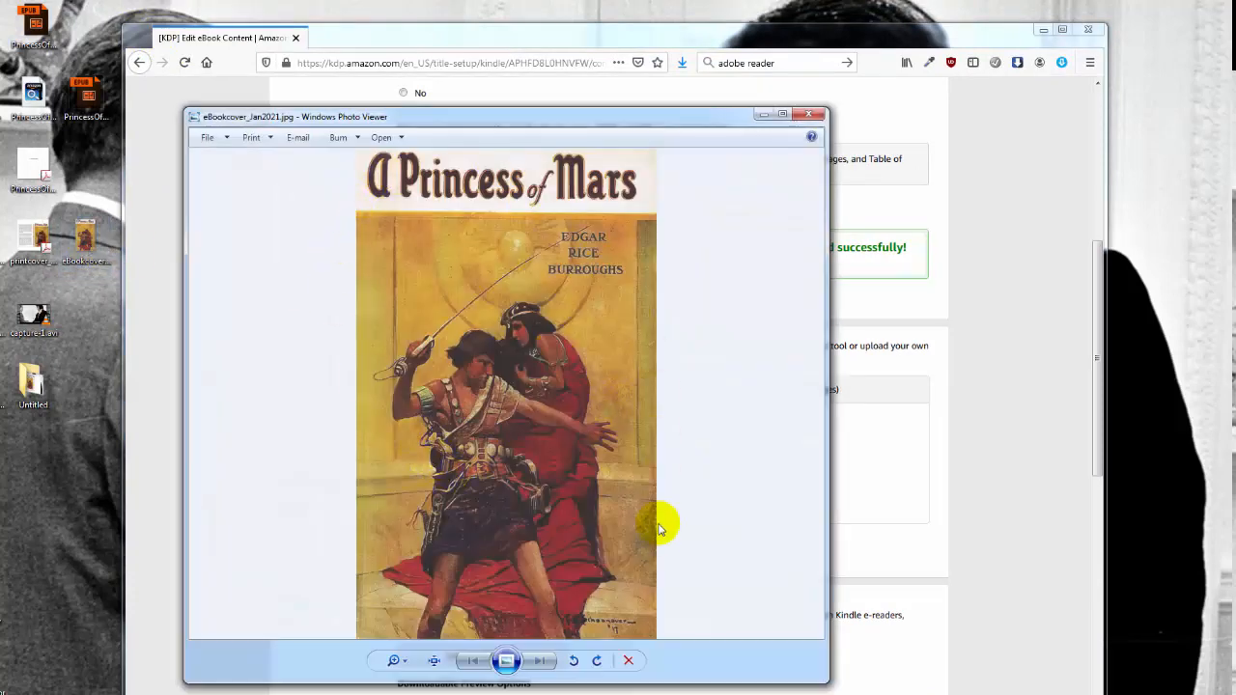
{"action": "left_click", "coordinate": [819, 114]}
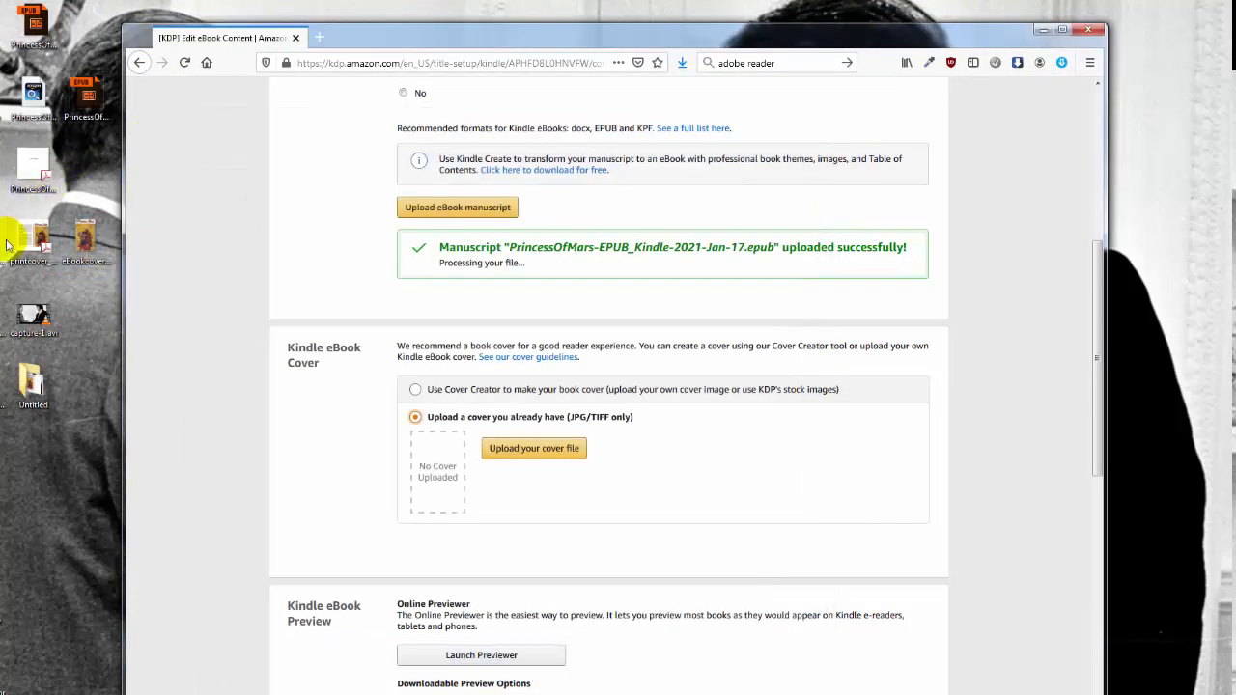
{"action": "double_click", "coordinate": [33, 237]}
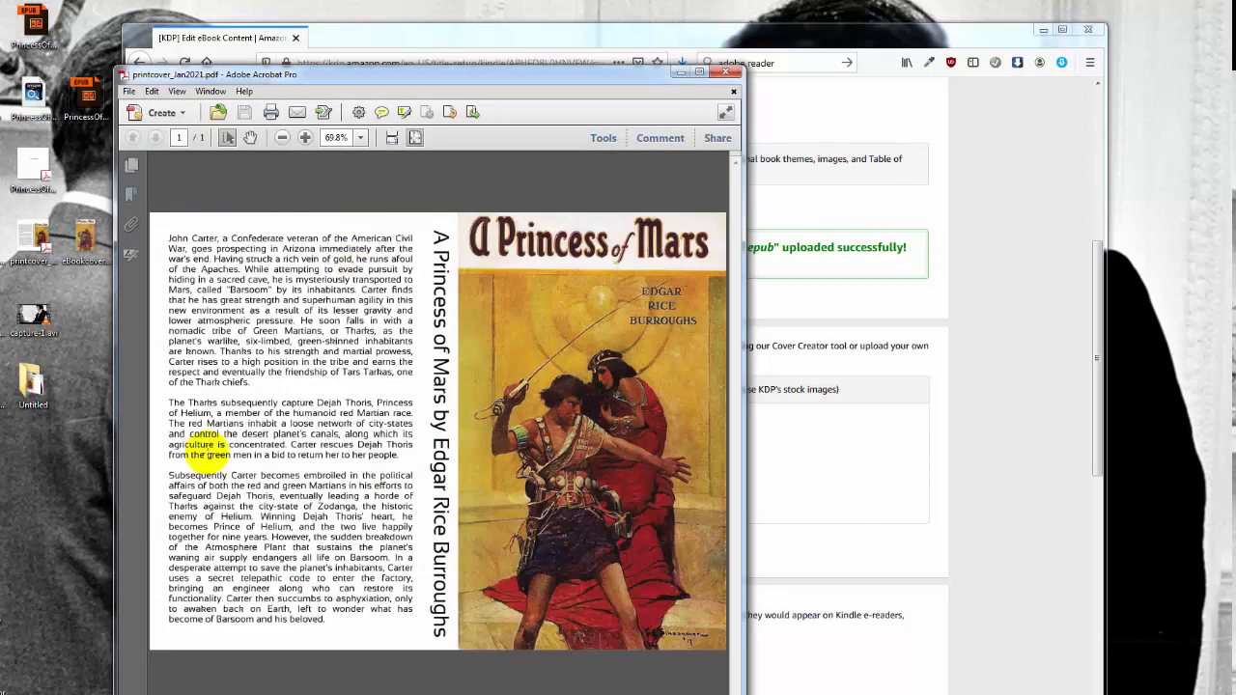
{"action": "left_click", "coordinate": [729, 78]}
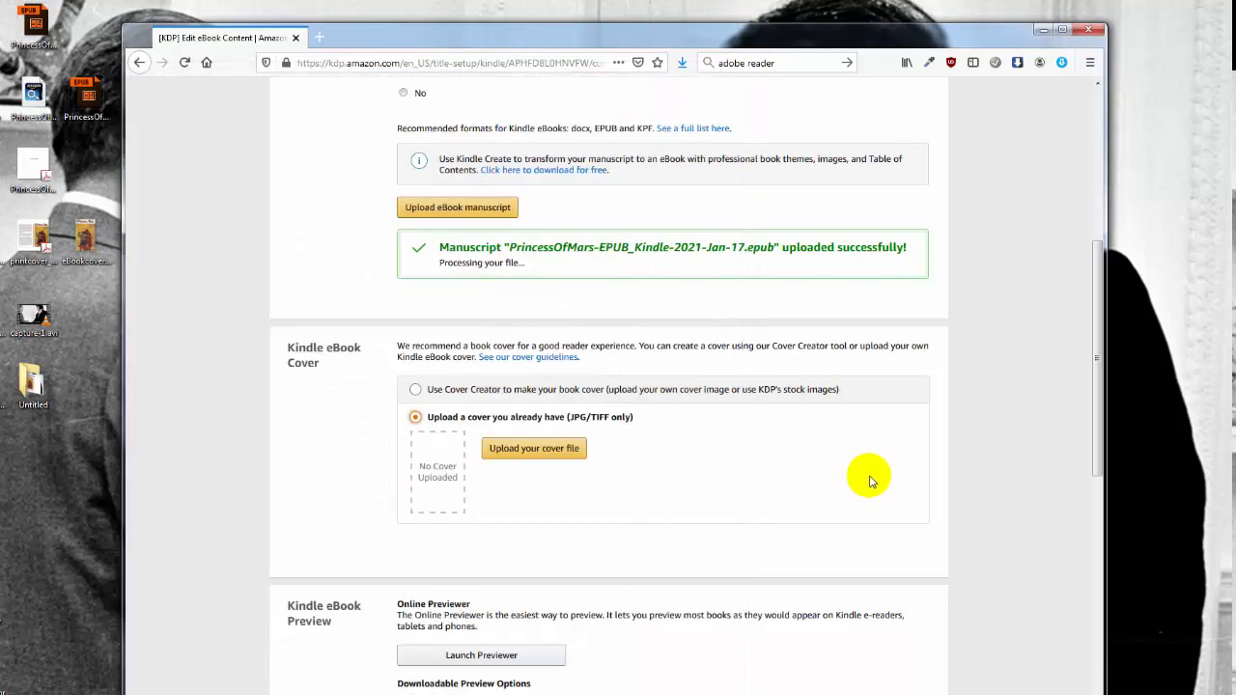
- Upload eBookcover_Jan2021.jpg from the Desktop as the Kindle eBook cover
{"action": "left_click", "coordinate": [534, 449]}
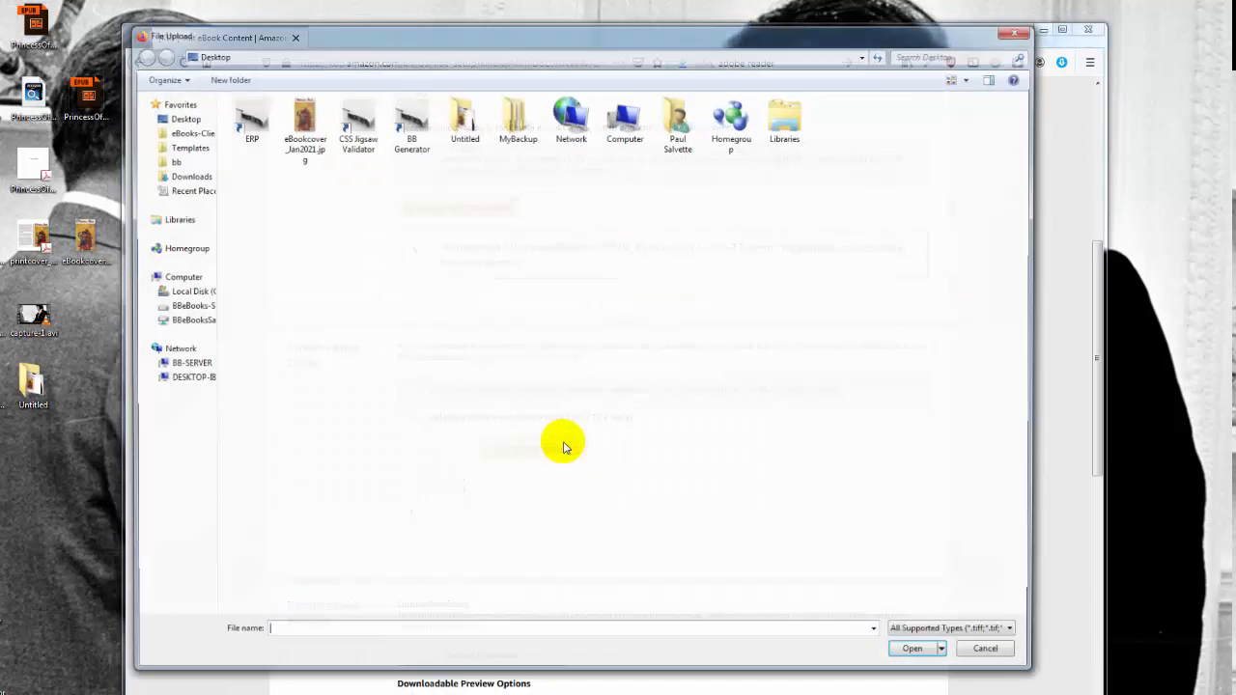
{"action": "left_click", "coordinate": [307, 119]}
{"action": "double_click", "coordinate": [307, 120]}
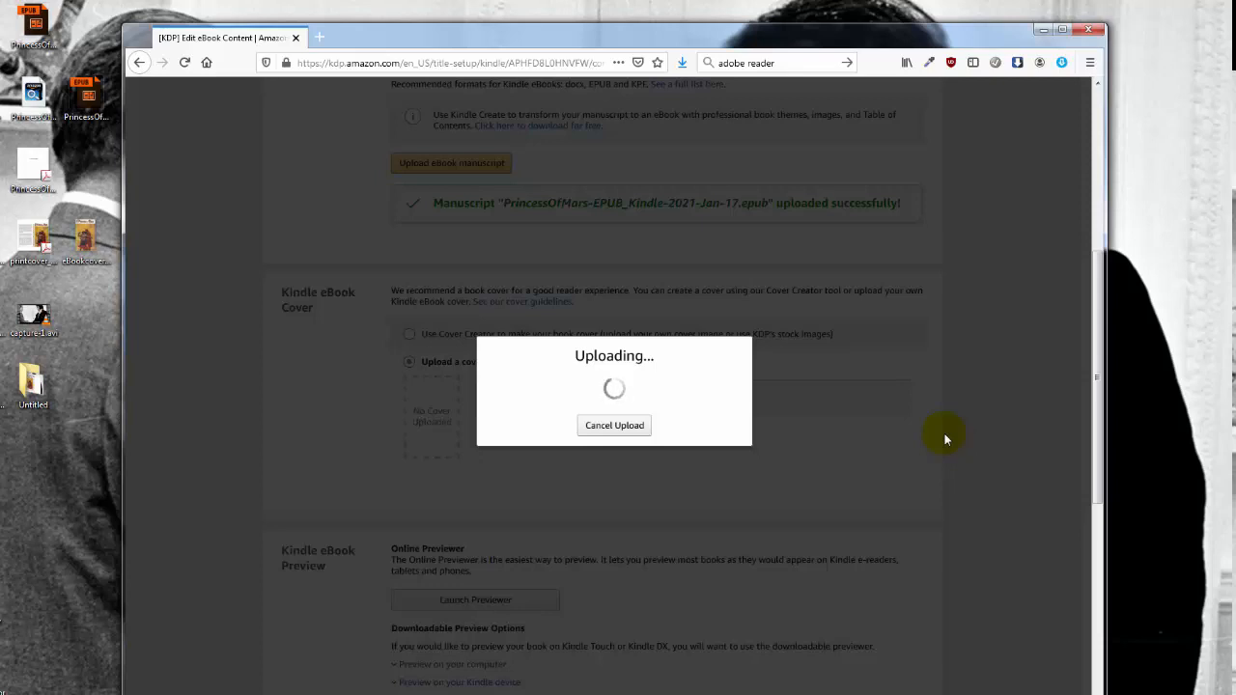
{"action": "scroll", "coordinate": [819, 339], "scroll_direction": "up", "scroll_amount": 3}
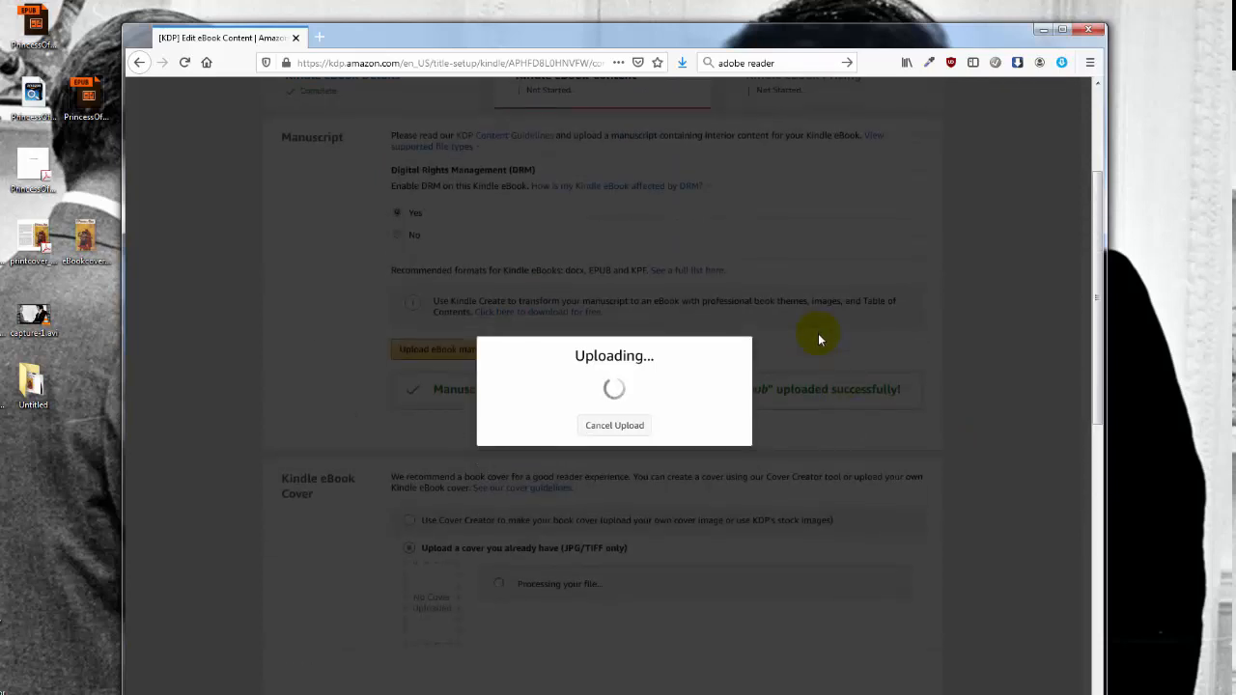
{"action": "scroll", "coordinate": [819, 339], "scroll_direction": "down", "scroll_amount": 7}
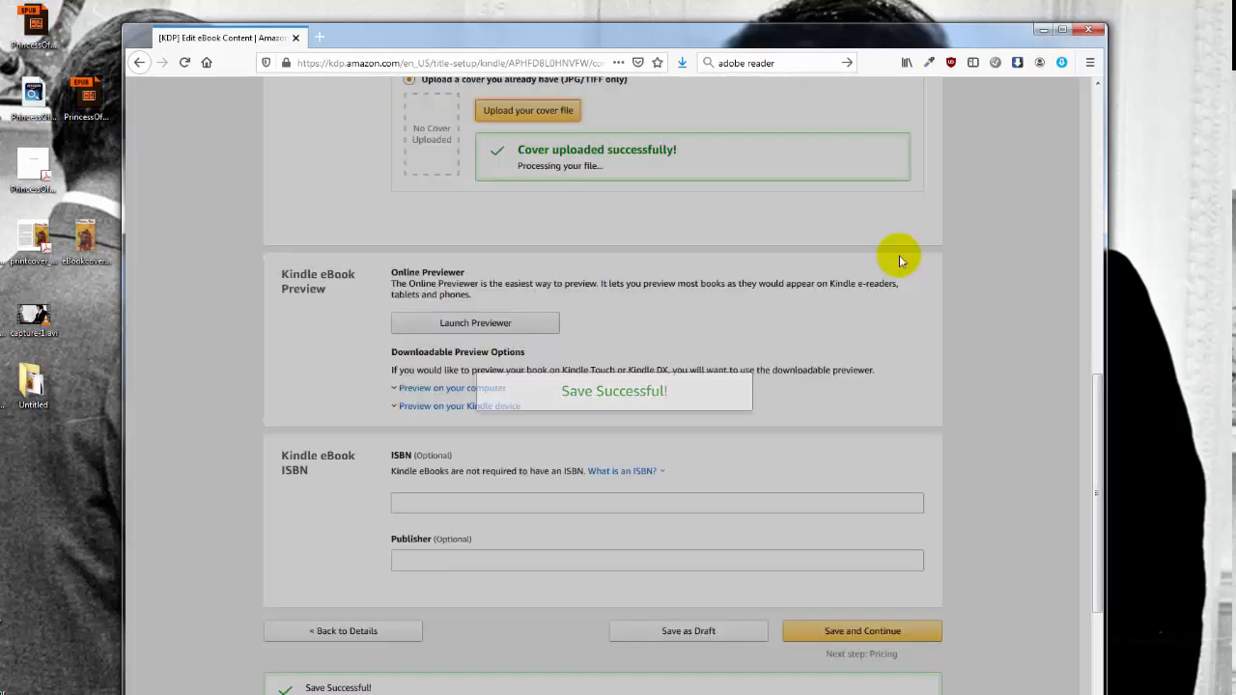
{"action": "scroll", "coordinate": [899, 259], "scroll_direction": "up", "scroll_amount": 5}
{"action": "scroll", "coordinate": [899, 259], "scroll_direction": "down", "scroll_amount": 3}
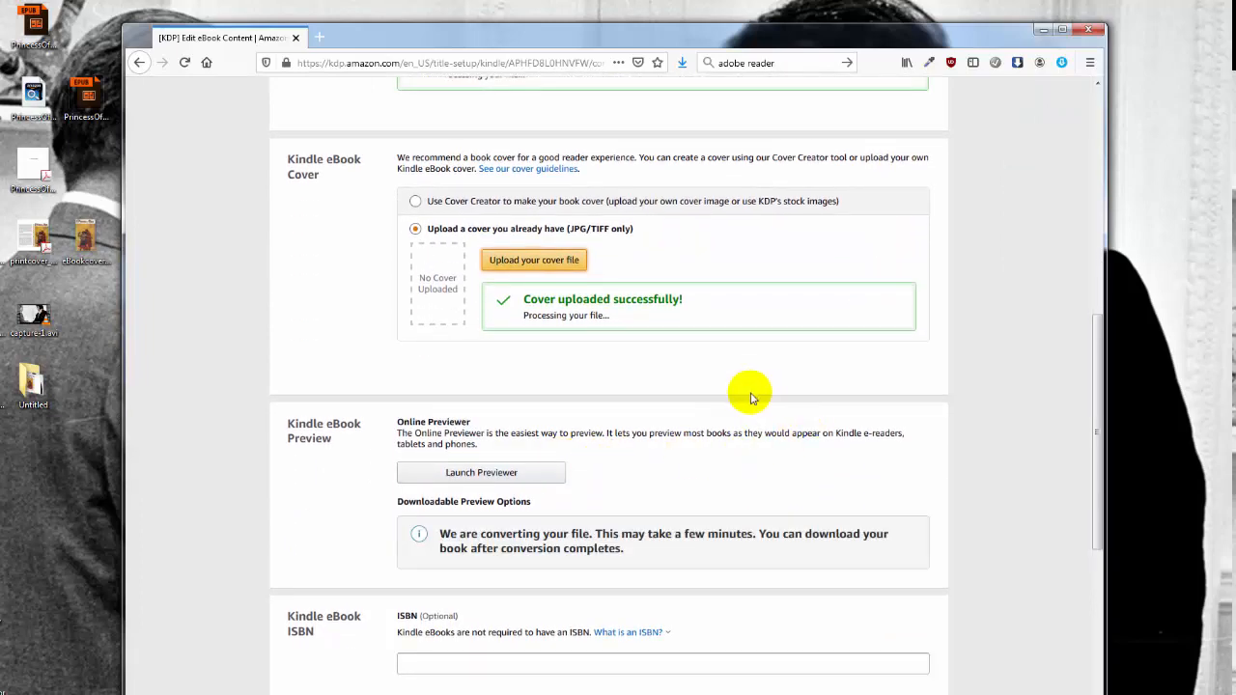
- Launch the Online Previewer for the eBook, retrying from the eBook content page if it does not load
{"action": "scroll", "coordinate": [745, 395], "scroll_direction": "down", "scroll_amount": 2}
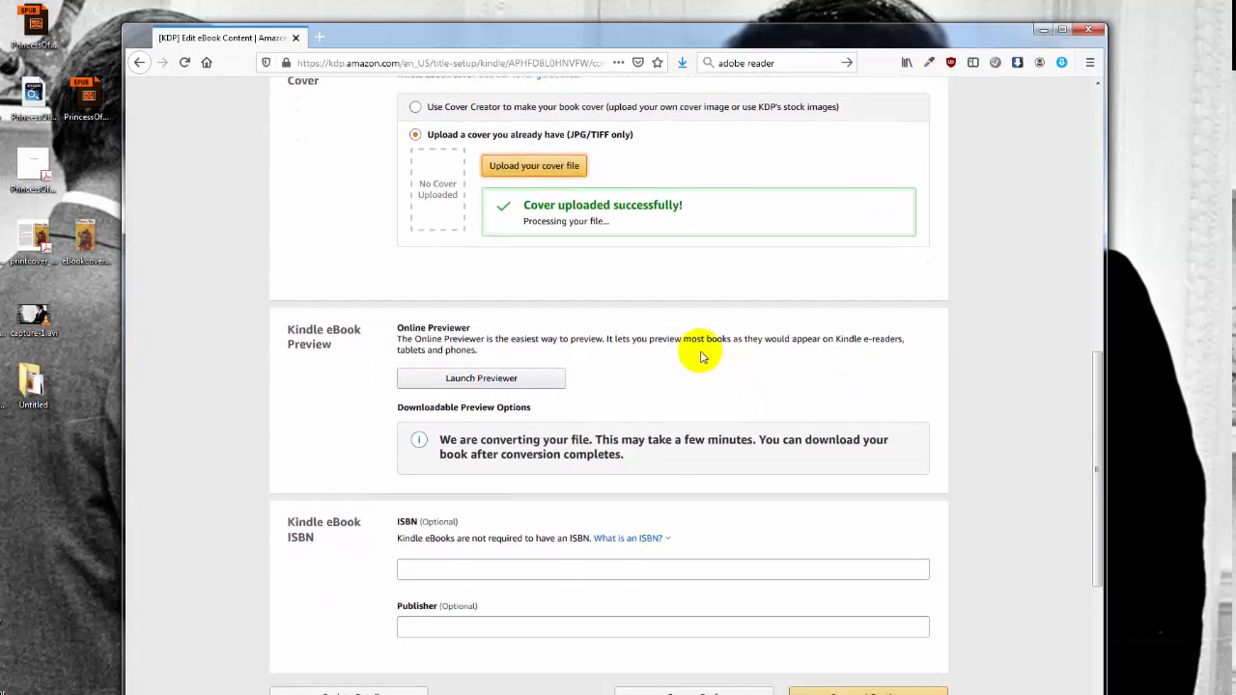
{"action": "left_click", "coordinate": [501, 382]}
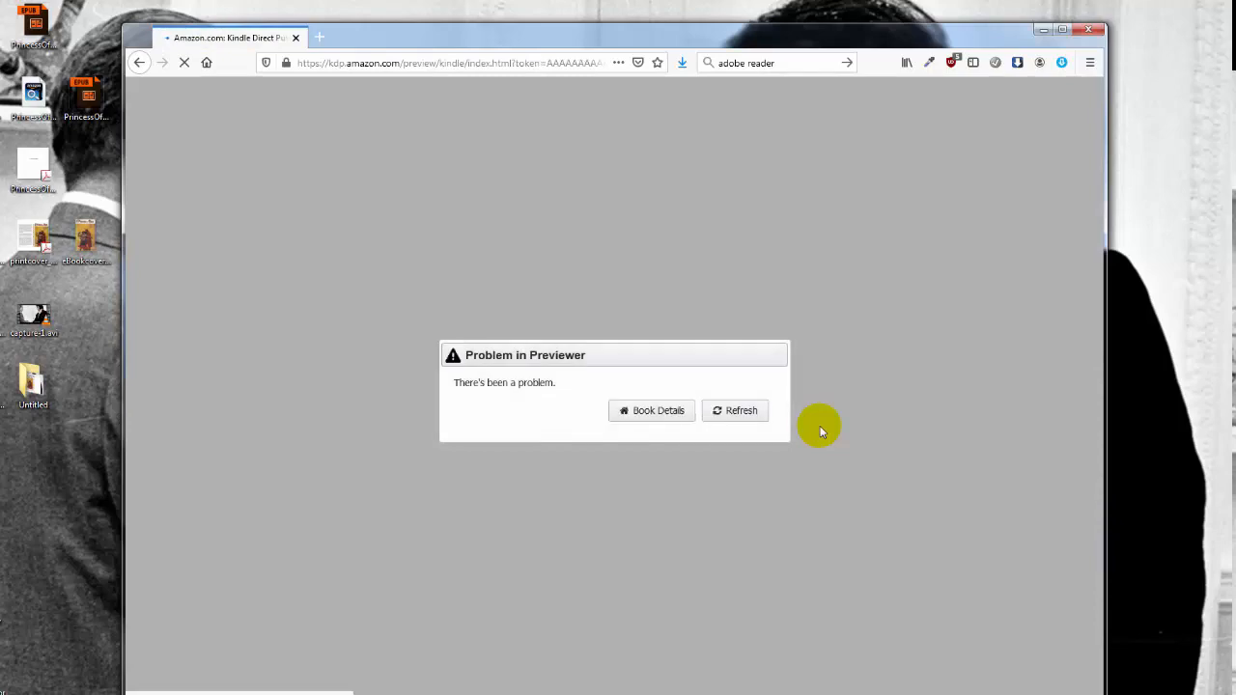
{"action": "scroll", "coordinate": [820, 432], "scroll_direction": "down", "scroll_amount": 8}
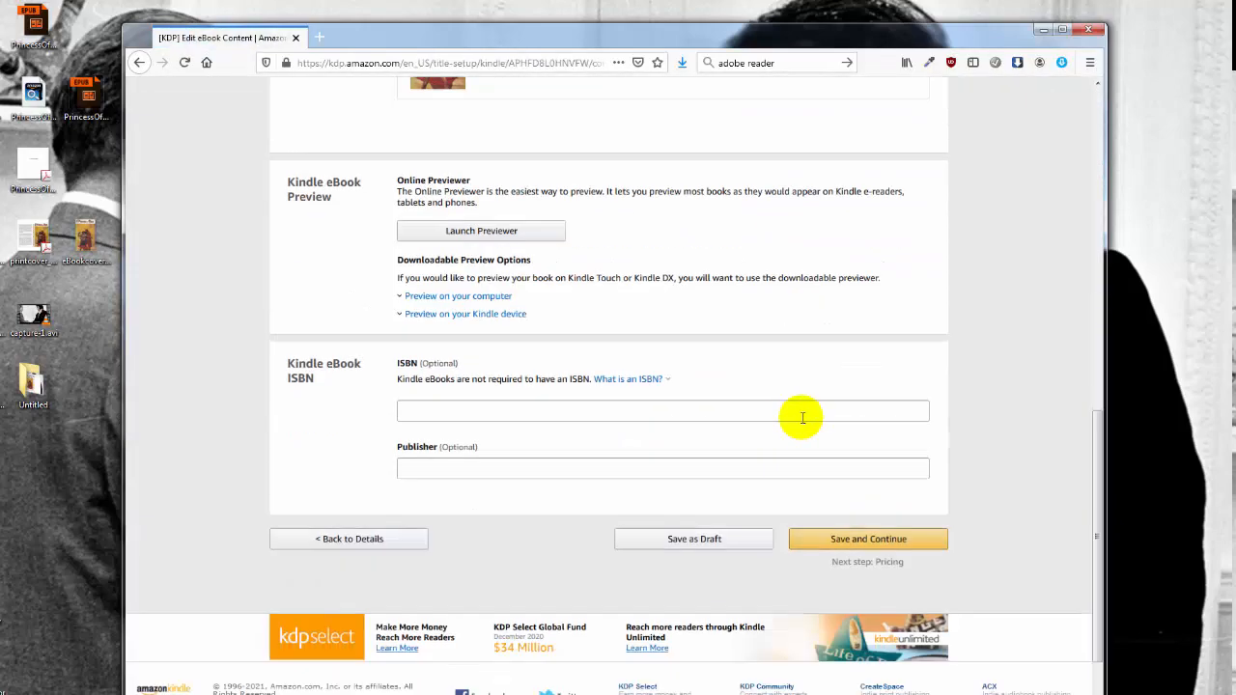
{"action": "scroll", "coordinate": [676, 405], "scroll_direction": "up", "scroll_amount": 5}
{"action": "scroll", "coordinate": [521, 483], "scroll_direction": "down", "scroll_amount": 1}
{"action": "left_click", "coordinate": [481, 537]}
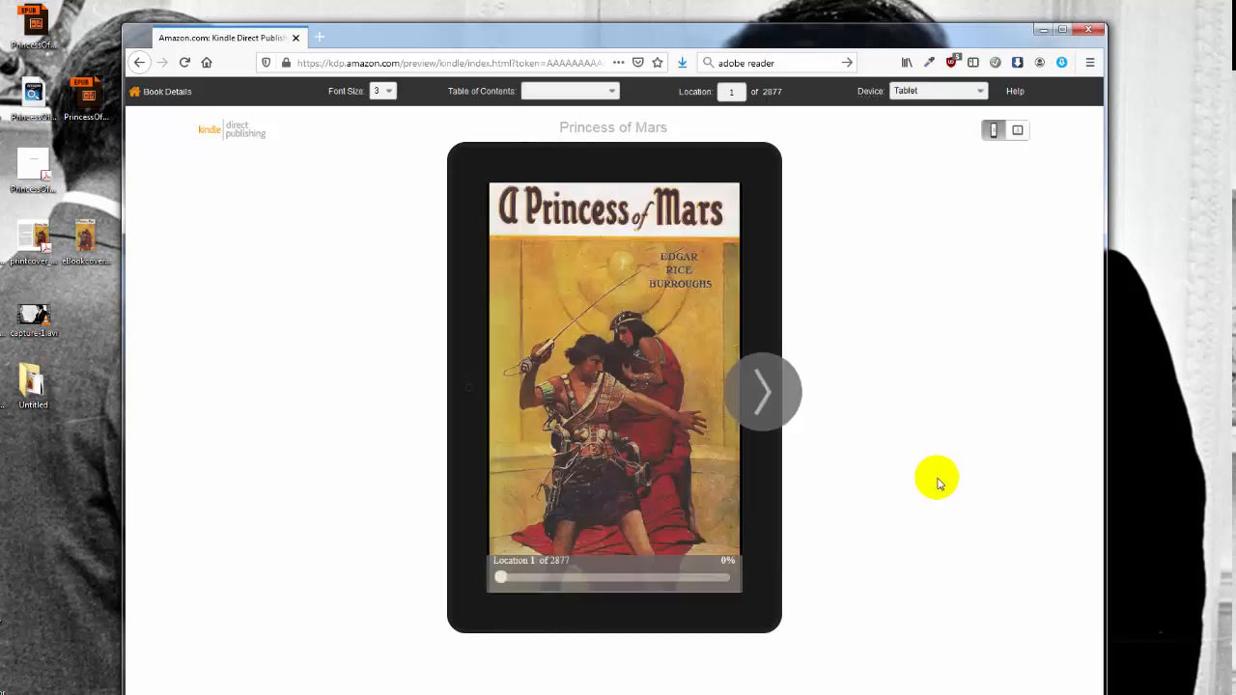
- Page through the tablet preview from the cover past the title page, copyright page and table of contents to the Foreword
{"action": "mouse_move", "coordinate": [765, 391]}
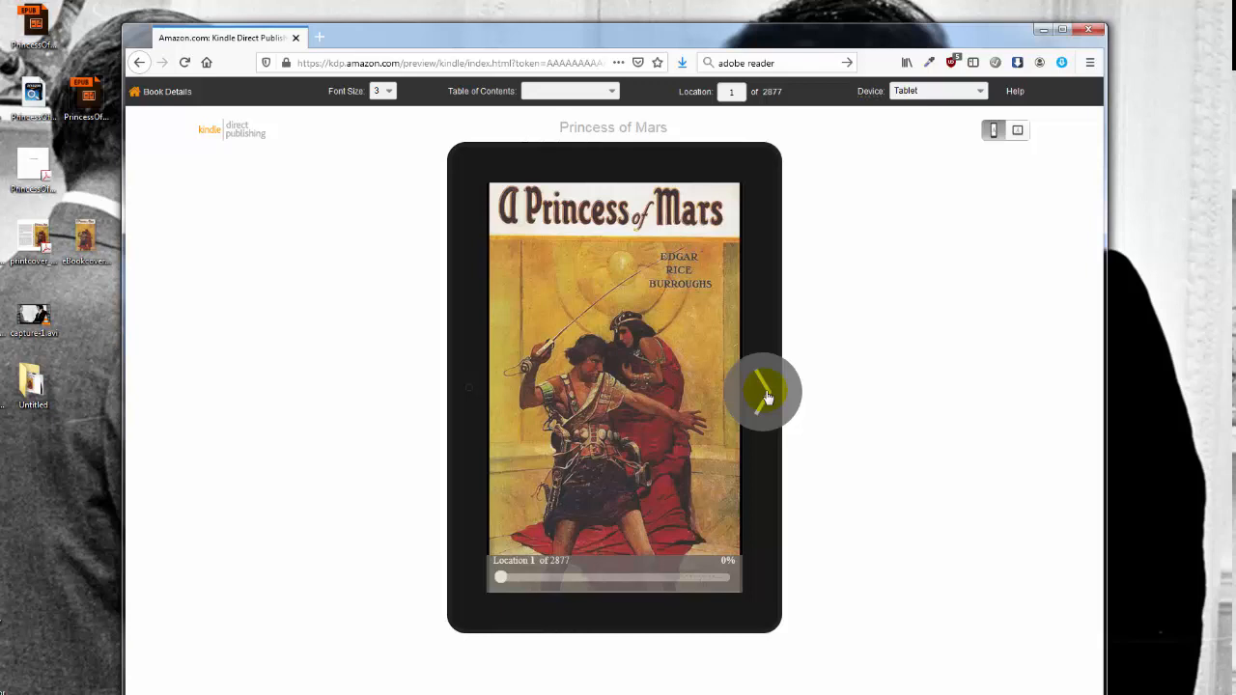
{"action": "left_click", "coordinate": [767, 396]}
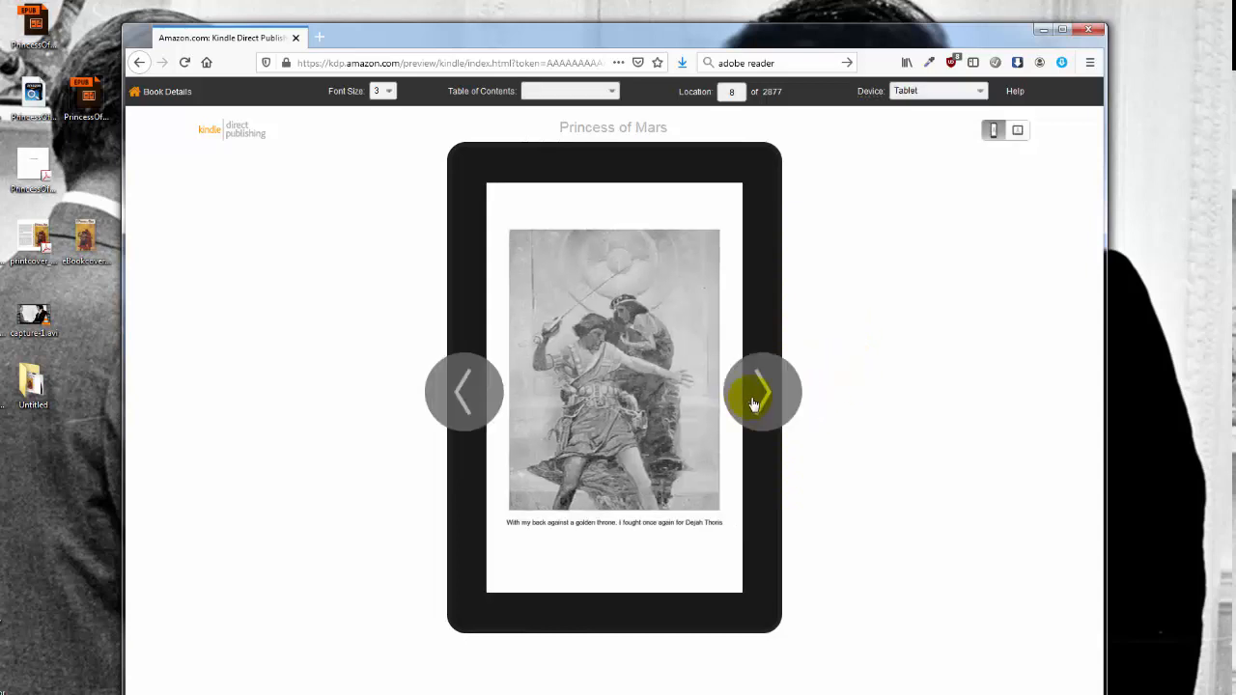
{"action": "left_click", "coordinate": [763, 398]}
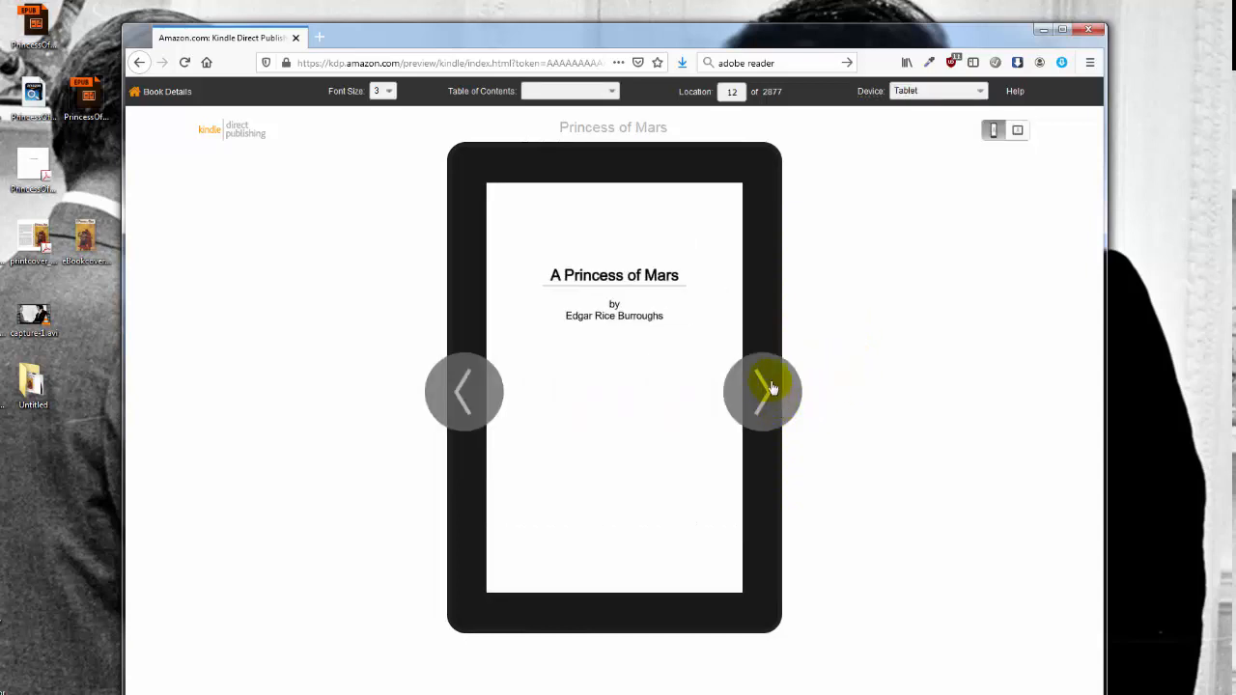
{"action": "left_click", "coordinate": [773, 387]}
{"action": "left_click", "coordinate": [775, 388]}
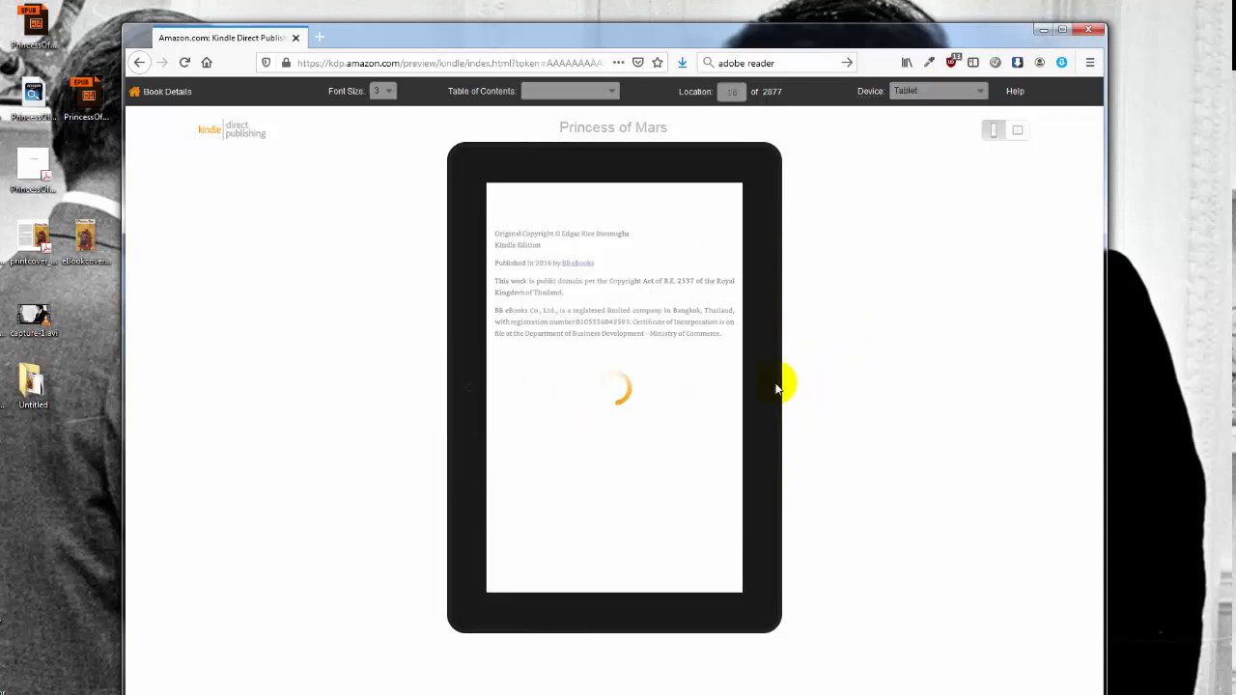
{"action": "left_click", "coordinate": [776, 388]}
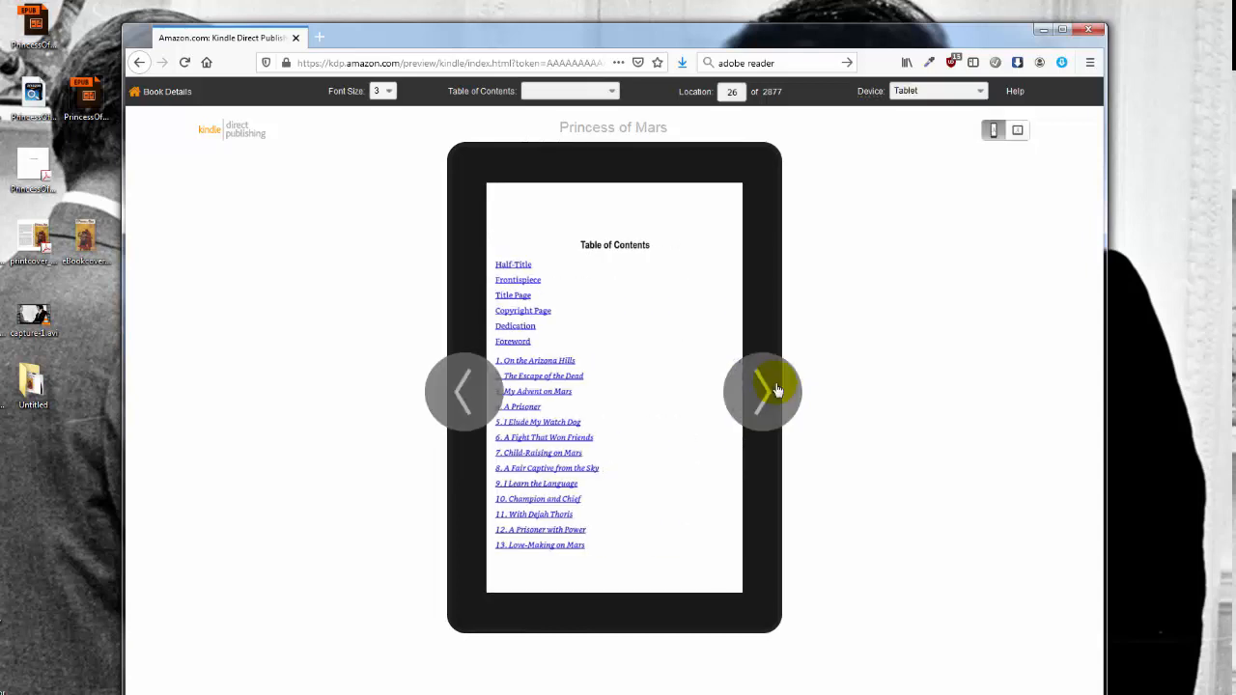
{"action": "left_click", "coordinate": [775, 388]}
{"action": "left_click", "coordinate": [775, 388]}
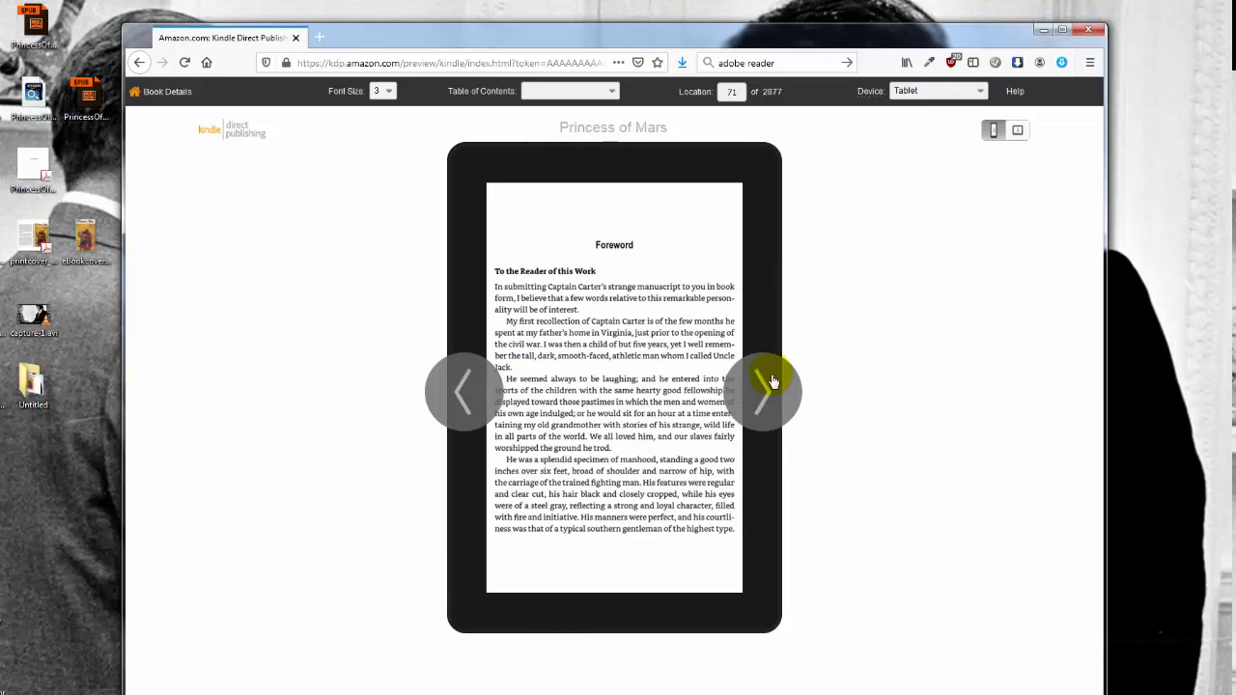
- Page through the Foreword to its closing signature in the tablet preview and return to the book details
{"action": "left_click", "coordinate": [771, 380]}
{"action": "left_click", "coordinate": [772, 386]}
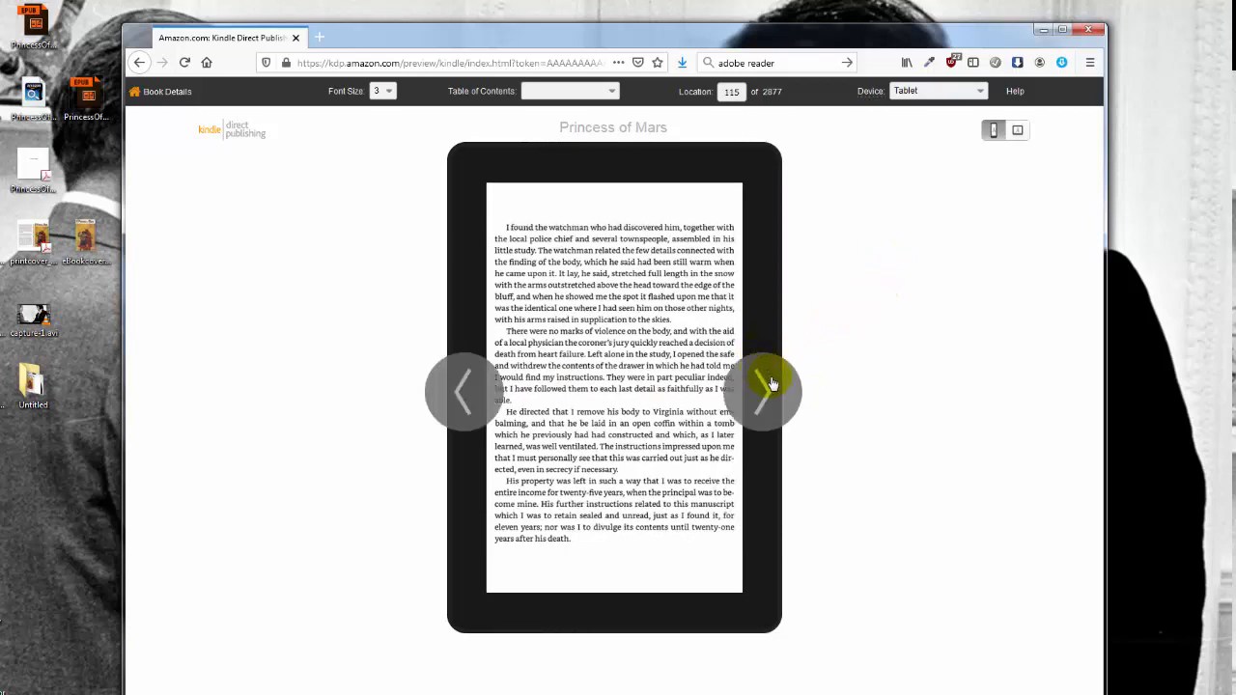
{"action": "left_click", "coordinate": [763, 388]}
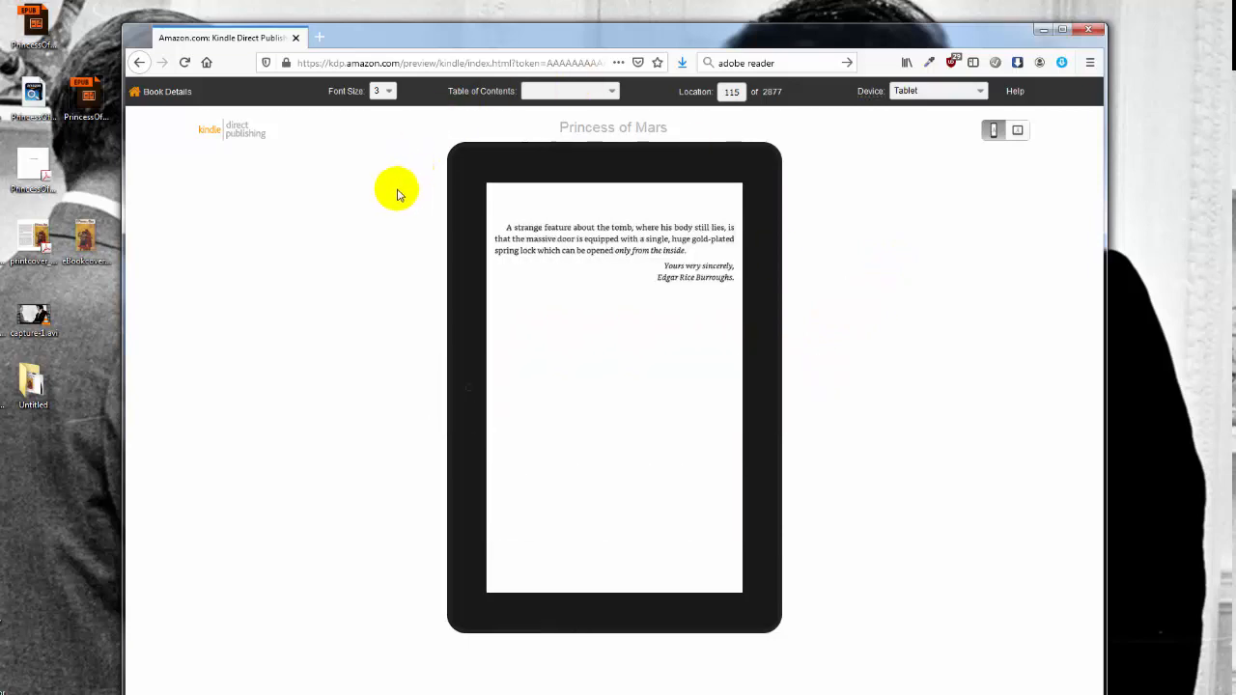
{"action": "left_click", "coordinate": [169, 91]}
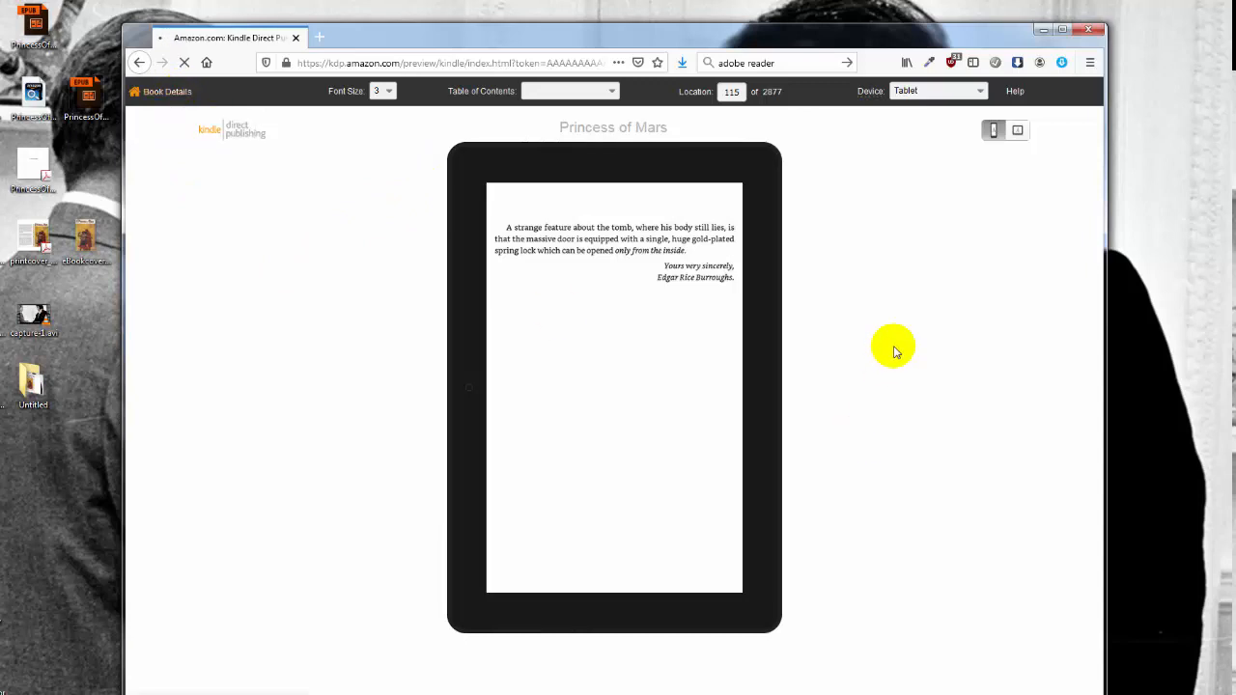
- Leave the optional ISBN and publisher blank, save the Kindle eBook content and continue to pricing
{"action": "left_click_drag", "start_coordinate": [135, 43], "coordinate": [108, 33]}
{"action": "left_click", "coordinate": [621, 364]}
{"action": "scroll", "coordinate": [737, 409], "scroll_direction": "down", "scroll_amount": 4}
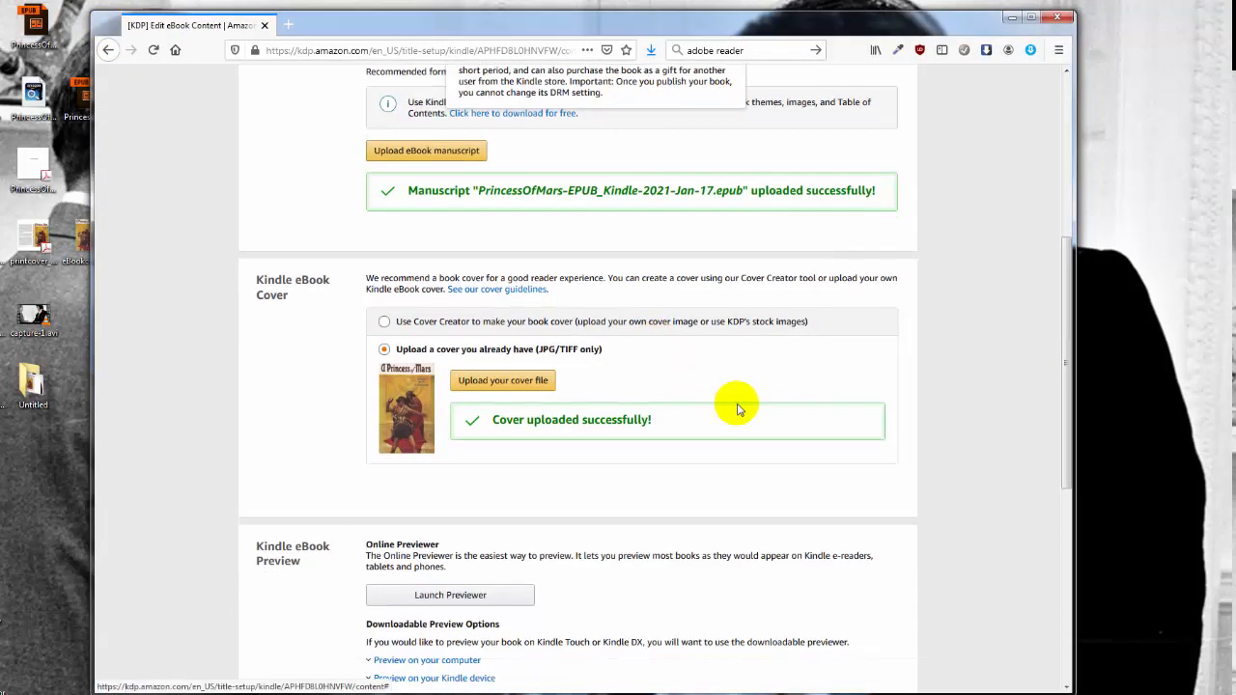
{"action": "scroll", "coordinate": [737, 409], "scroll_direction": "down", "scroll_amount": 5}
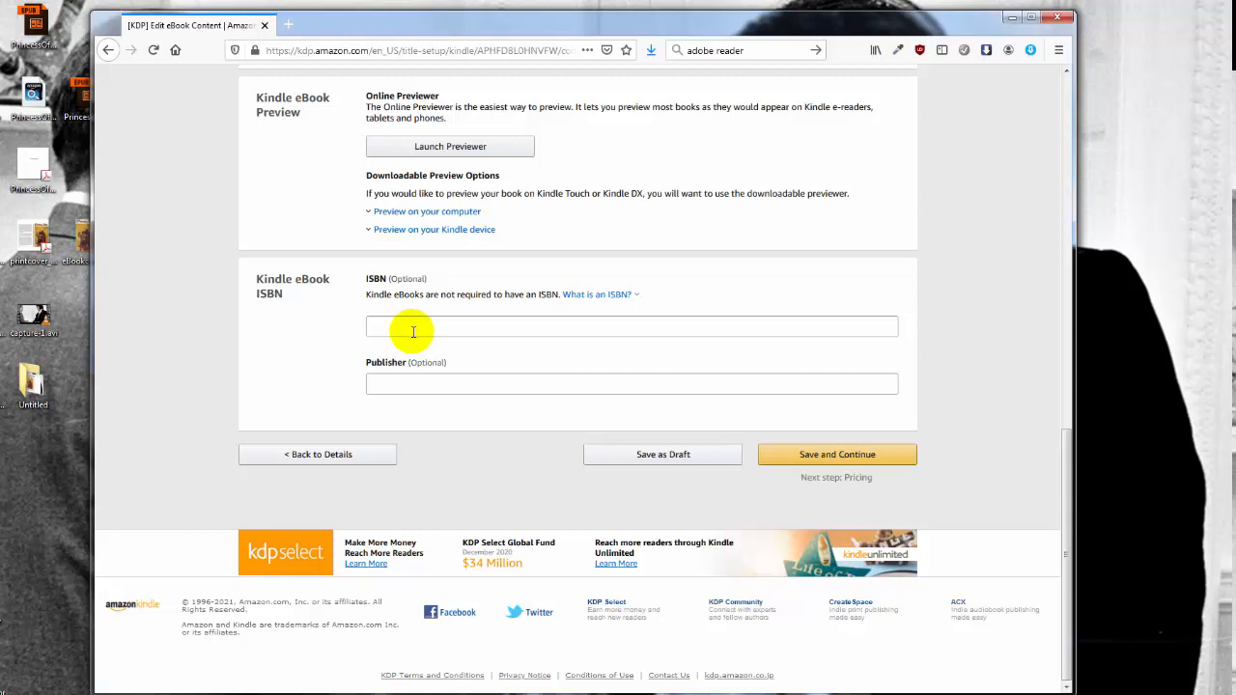
{"action": "left_click", "coordinate": [528, 387]}
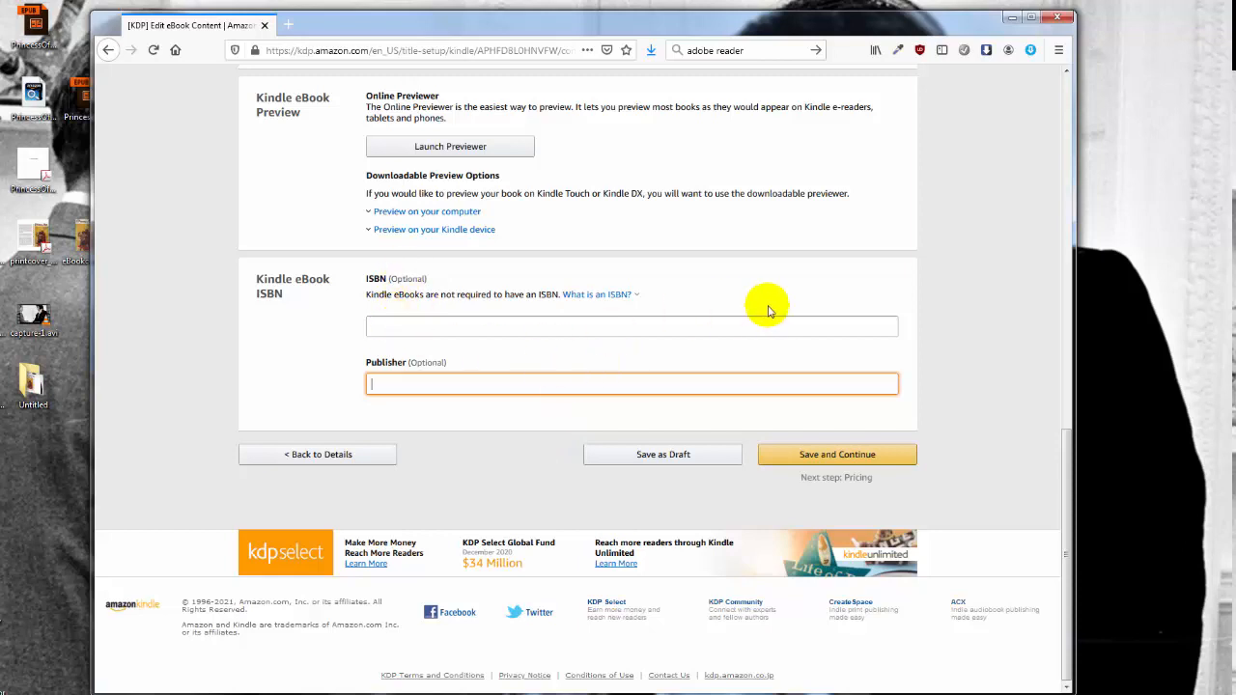
{"action": "left_click", "coordinate": [828, 456]}
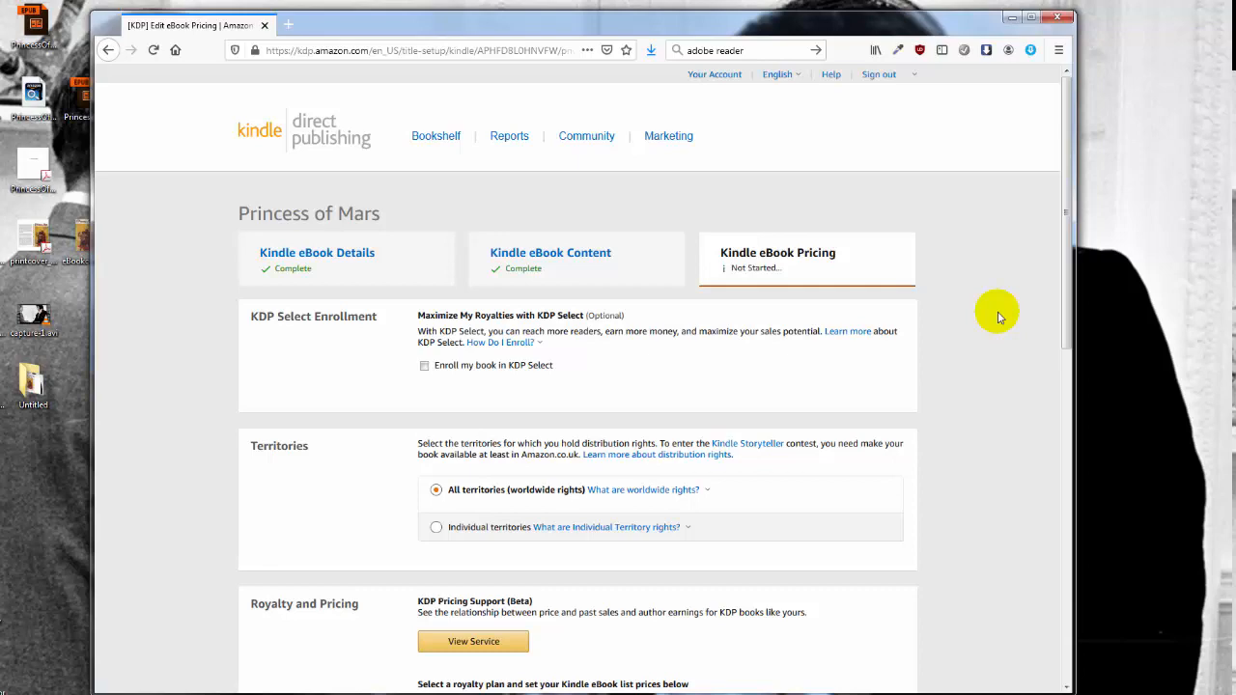
- Compare the allowed list price ranges under the 70% and 35% royalty plans
{"action": "scroll", "coordinate": [1000, 317], "scroll_direction": "down", "scroll_amount": 3}
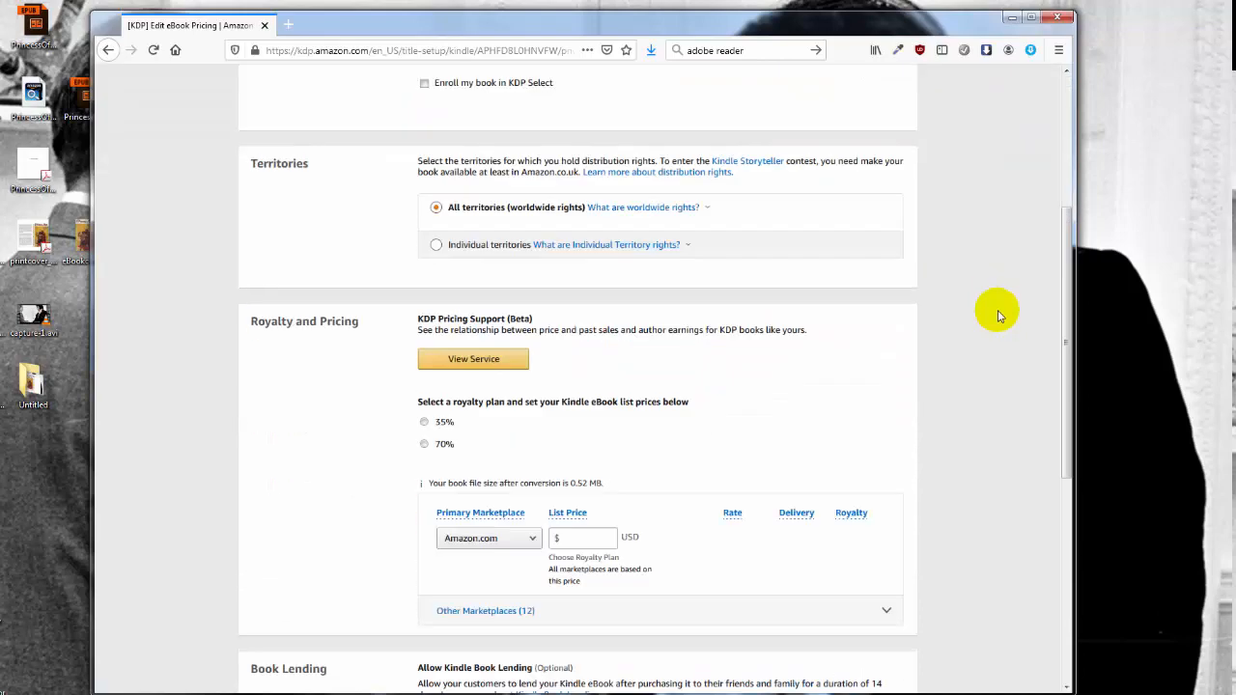
{"action": "left_click", "coordinate": [424, 446]}
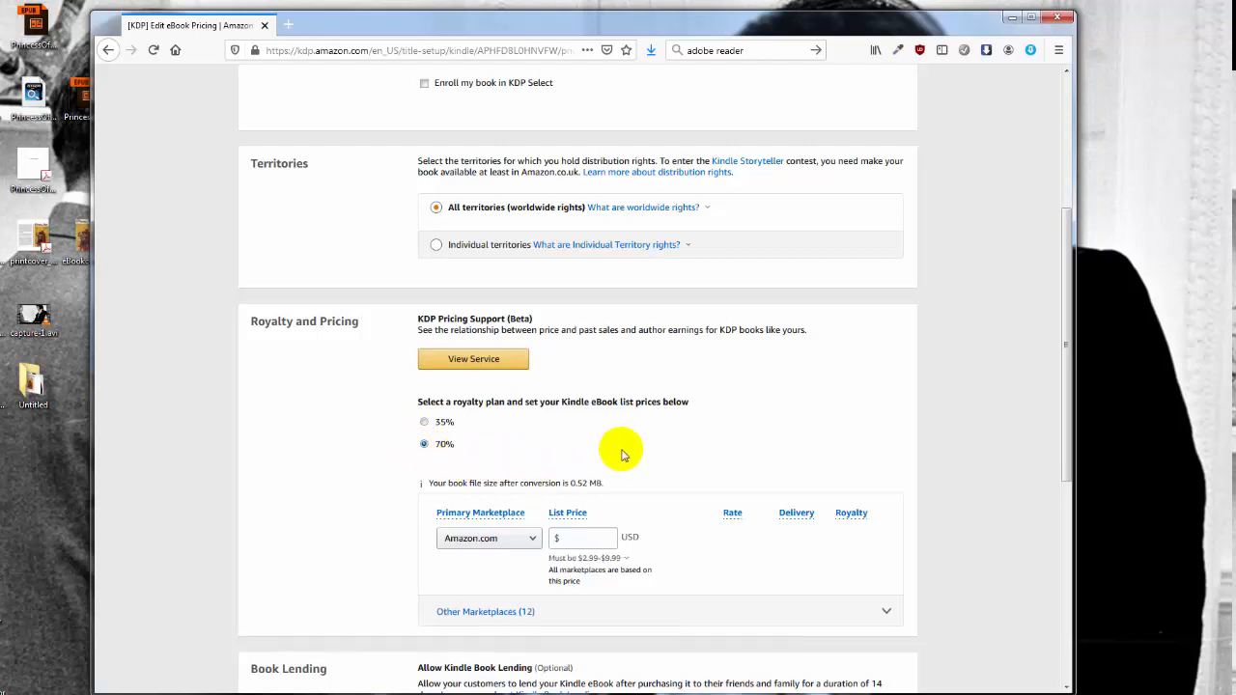
{"action": "left_click", "coordinate": [615, 560]}
{"action": "left_click", "coordinate": [614, 562]}
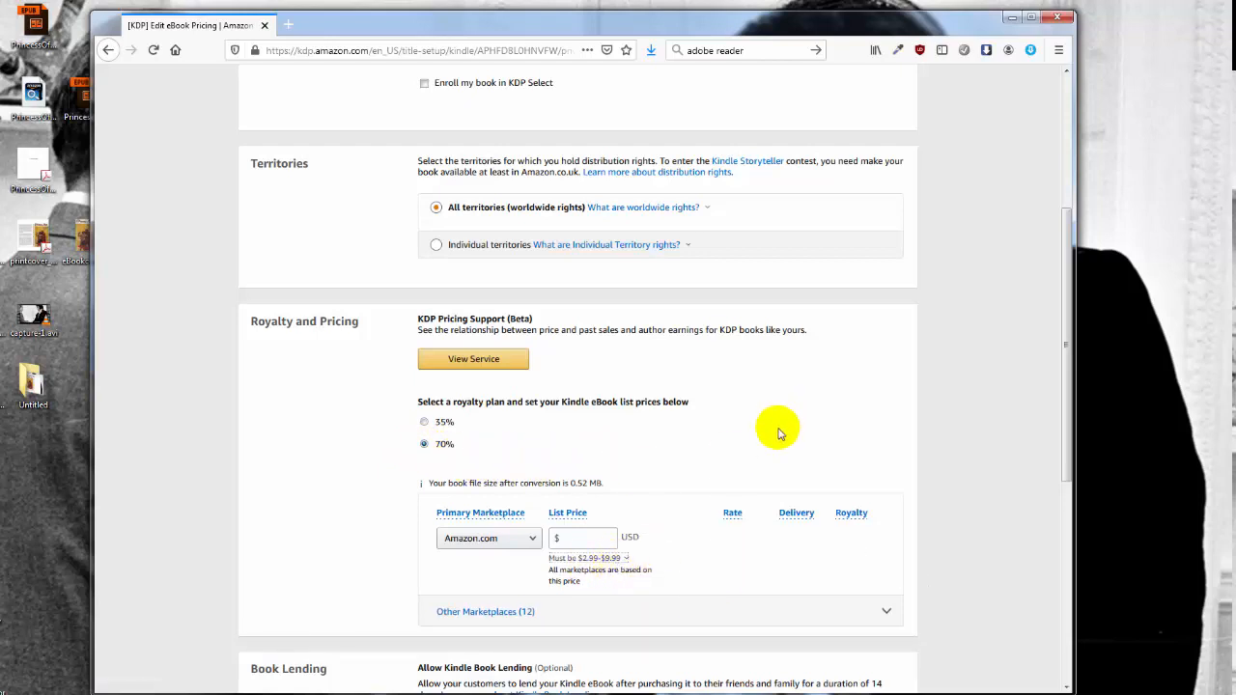
{"action": "left_click", "coordinate": [425, 422]}
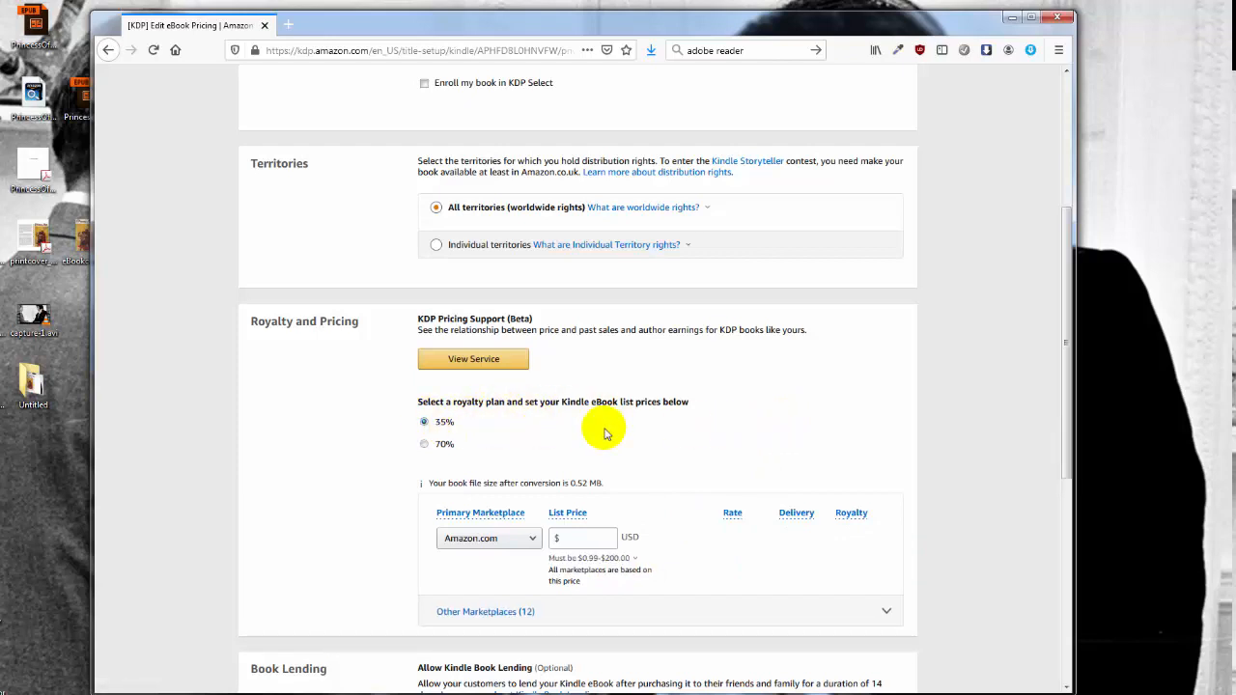
{"action": "left_click", "coordinate": [622, 559]}
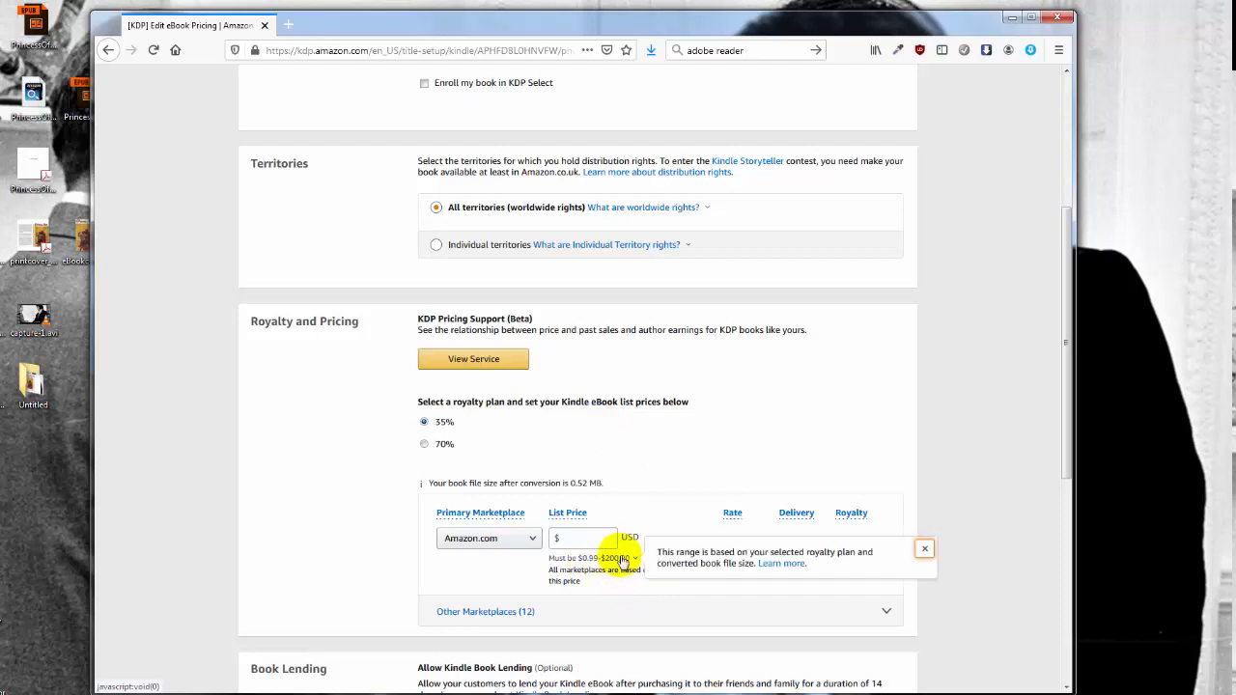
{"action": "left_click", "coordinate": [787, 405]}
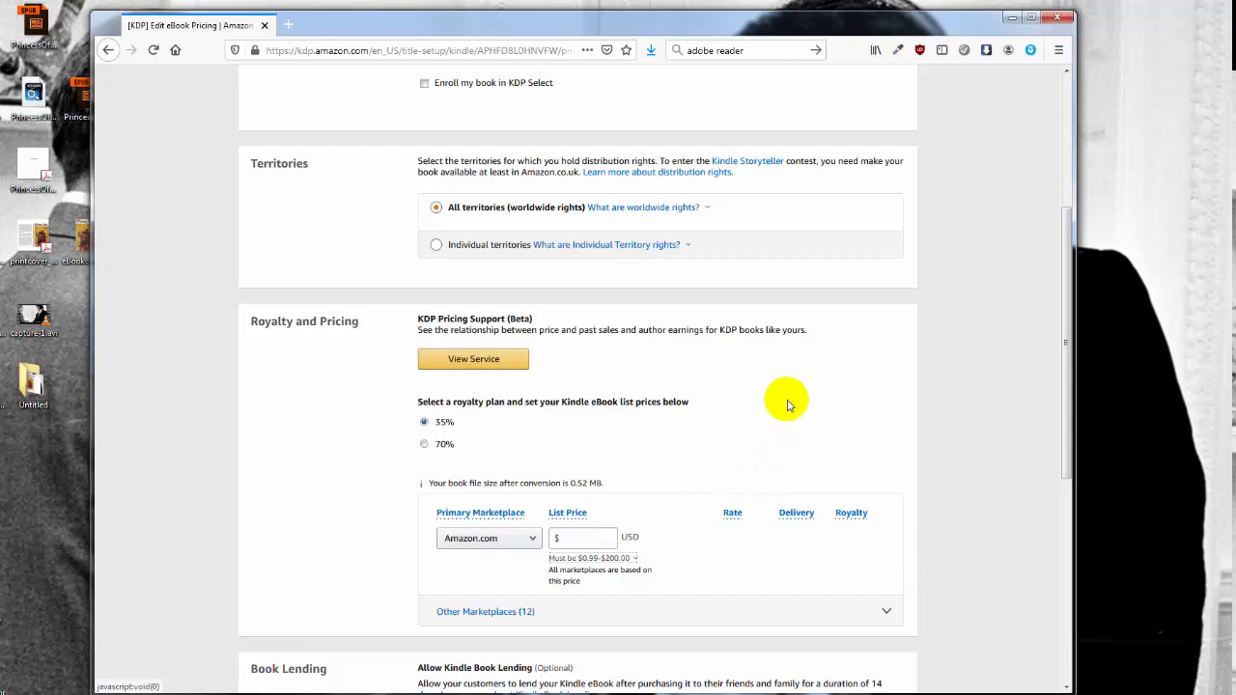
- Choose the 70% royalty plan and set the Amazon.com list price to 2.99 USD
{"action": "left_click", "coordinate": [424, 445]}
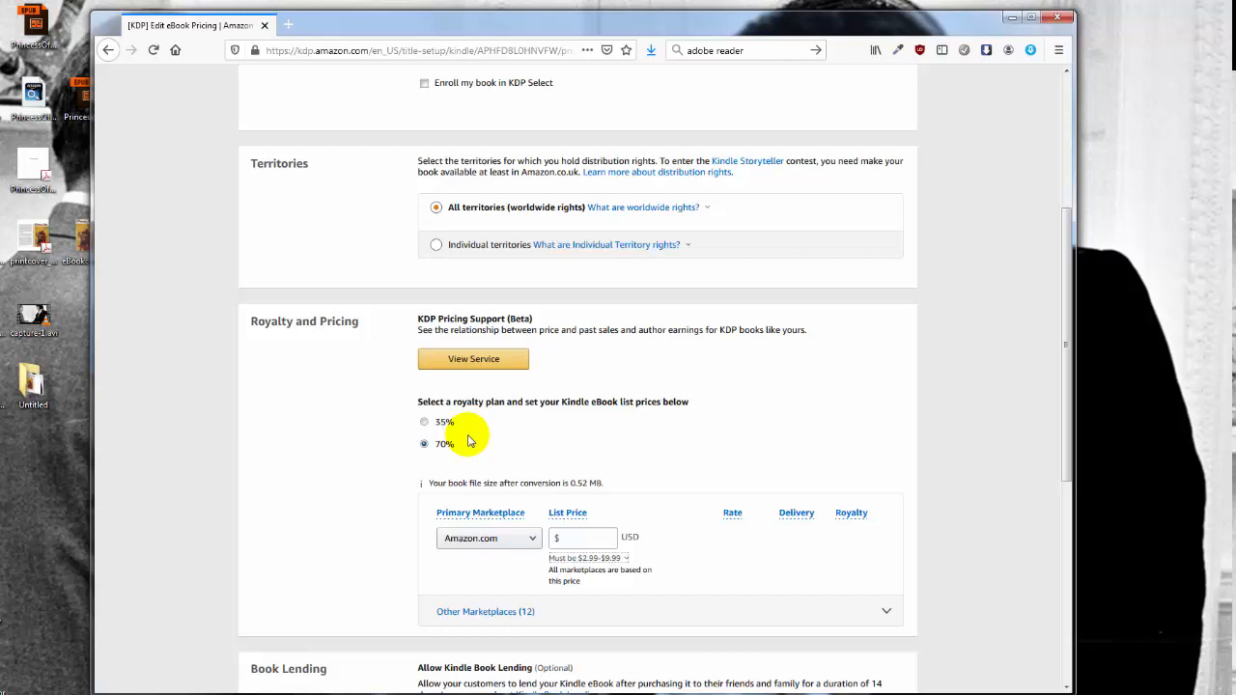
{"action": "left_click", "coordinate": [589, 543]}
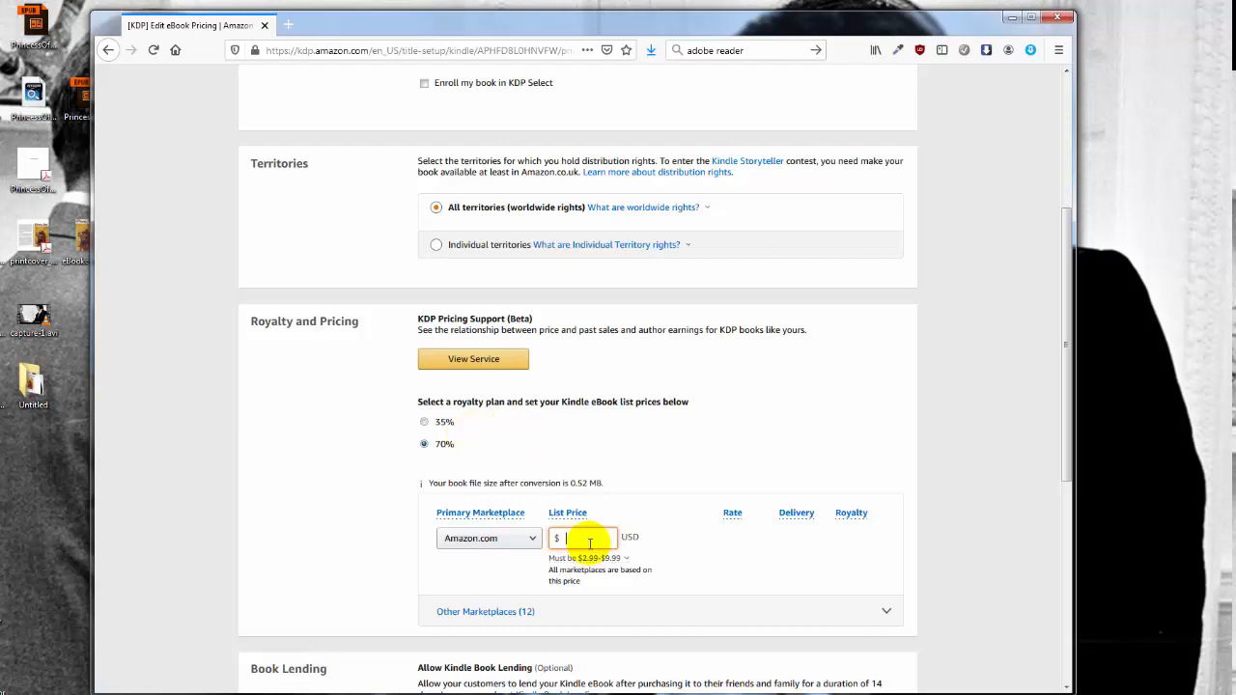
{"action": "type", "text": "2.99"}
{"action": "scroll", "coordinate": [679, 437], "scroll_direction": "down", "scroll_amount": 2}
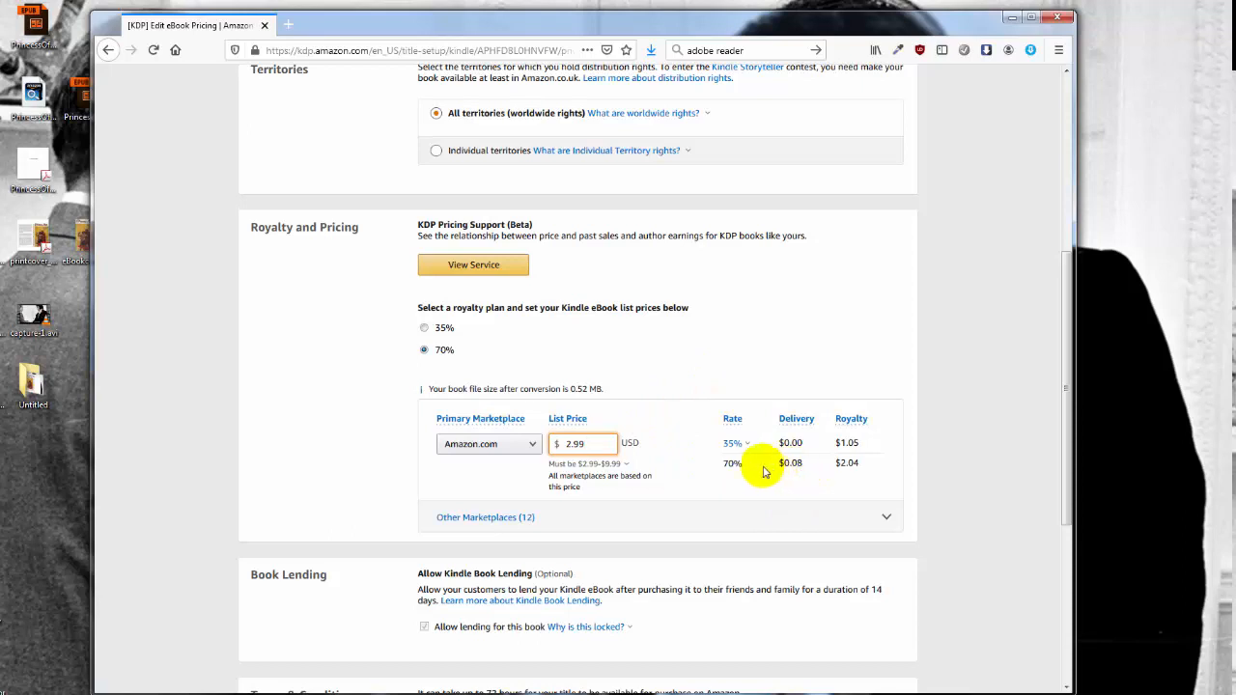
{"action": "left_click", "coordinate": [625, 466]}
{"action": "left_click", "coordinate": [428, 331]}
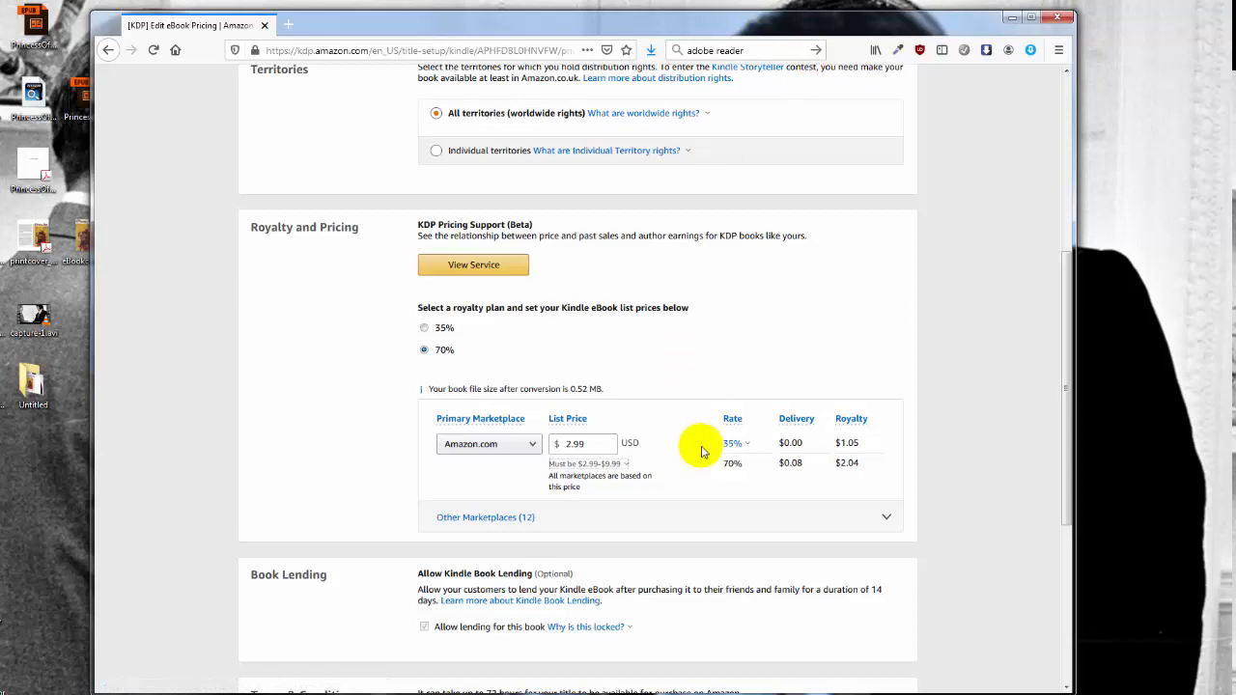
- Enroll the book in KDP Select
{"action": "scroll", "coordinate": [664, 321], "scroll_direction": "down", "scroll_amount": 2}
{"action": "scroll", "coordinate": [704, 280], "scroll_direction": "down", "scroll_amount": 4}
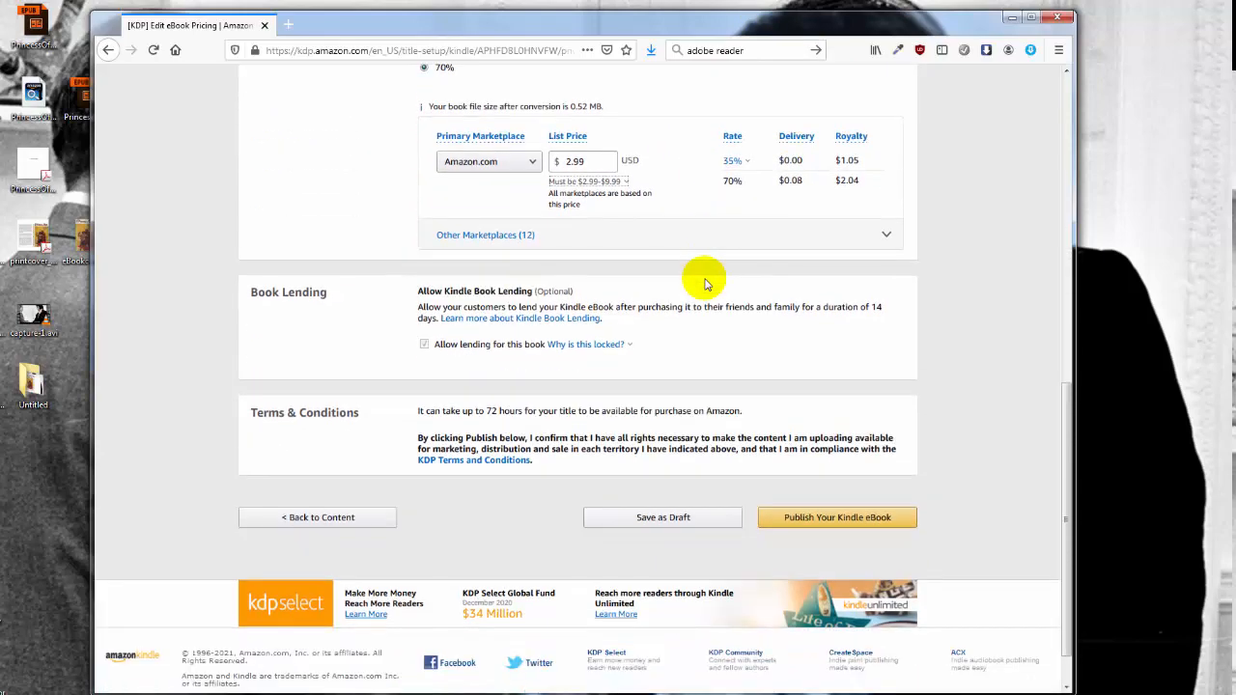
{"action": "scroll", "coordinate": [704, 282], "scroll_direction": "up", "scroll_amount": 12}
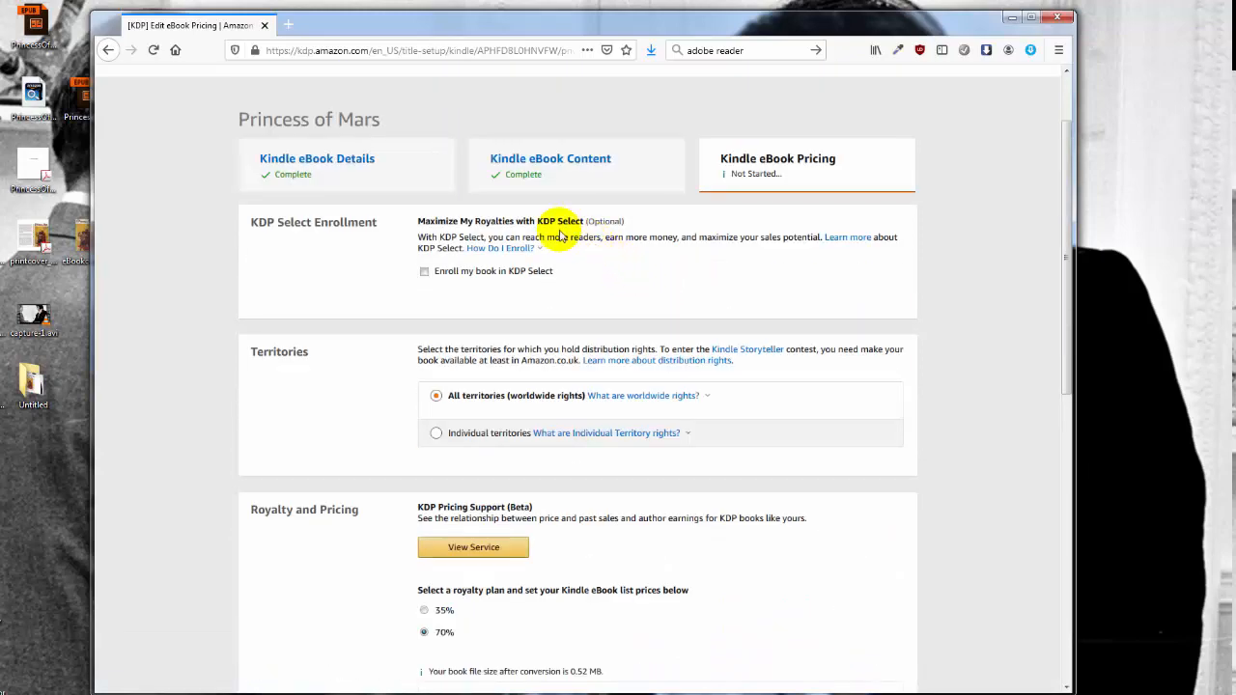
{"action": "left_click", "coordinate": [424, 271]}
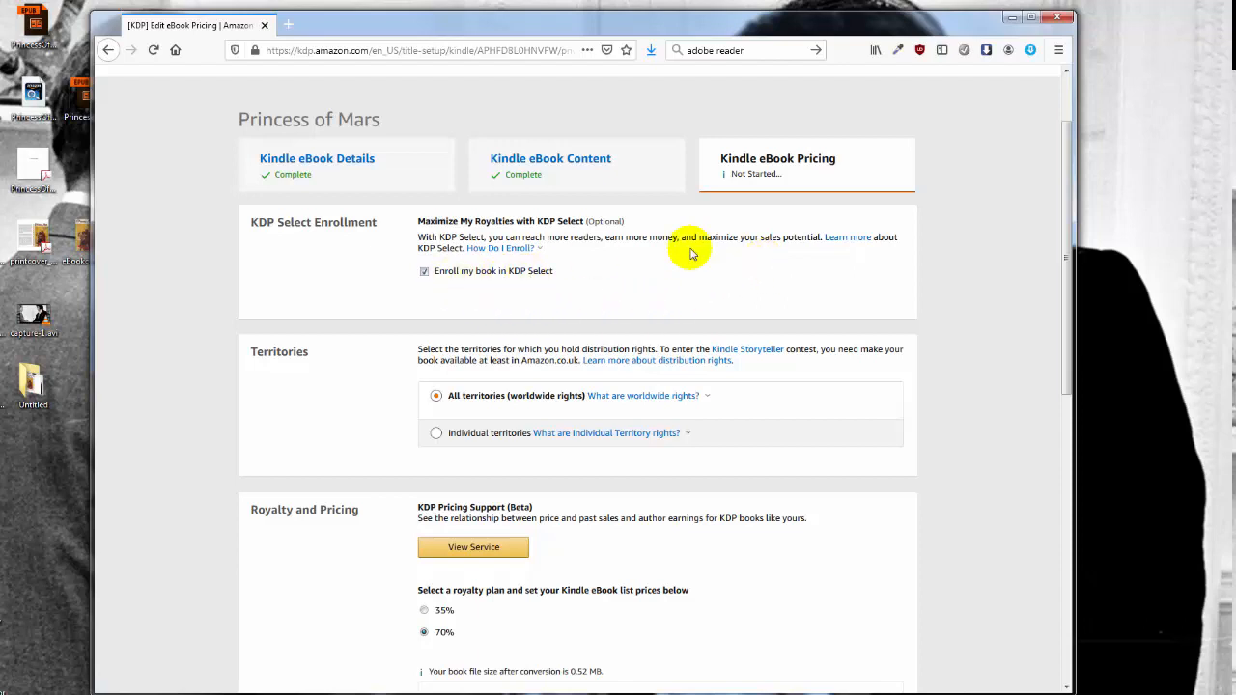
- Save the Kindle eBook pricing as a draft without publishing
{"action": "scroll", "coordinate": [686, 248], "scroll_direction": "down", "scroll_amount": 6}
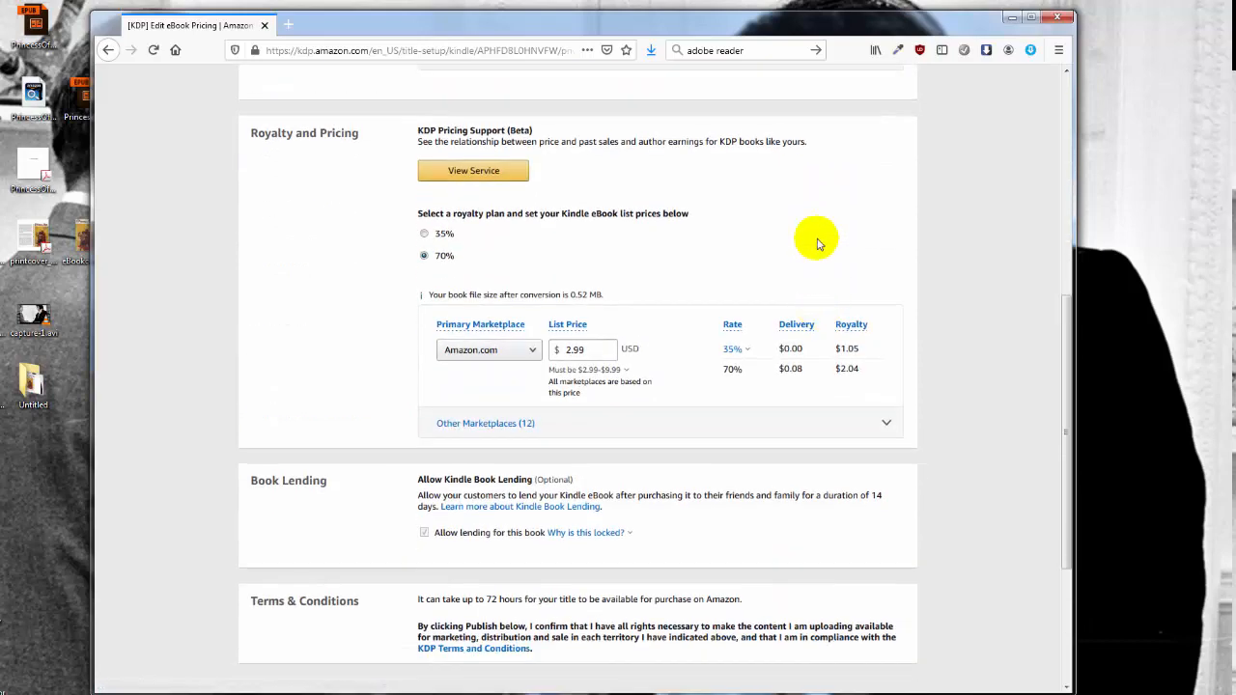
{"action": "scroll", "coordinate": [817, 243], "scroll_direction": "down", "scroll_amount": 3}
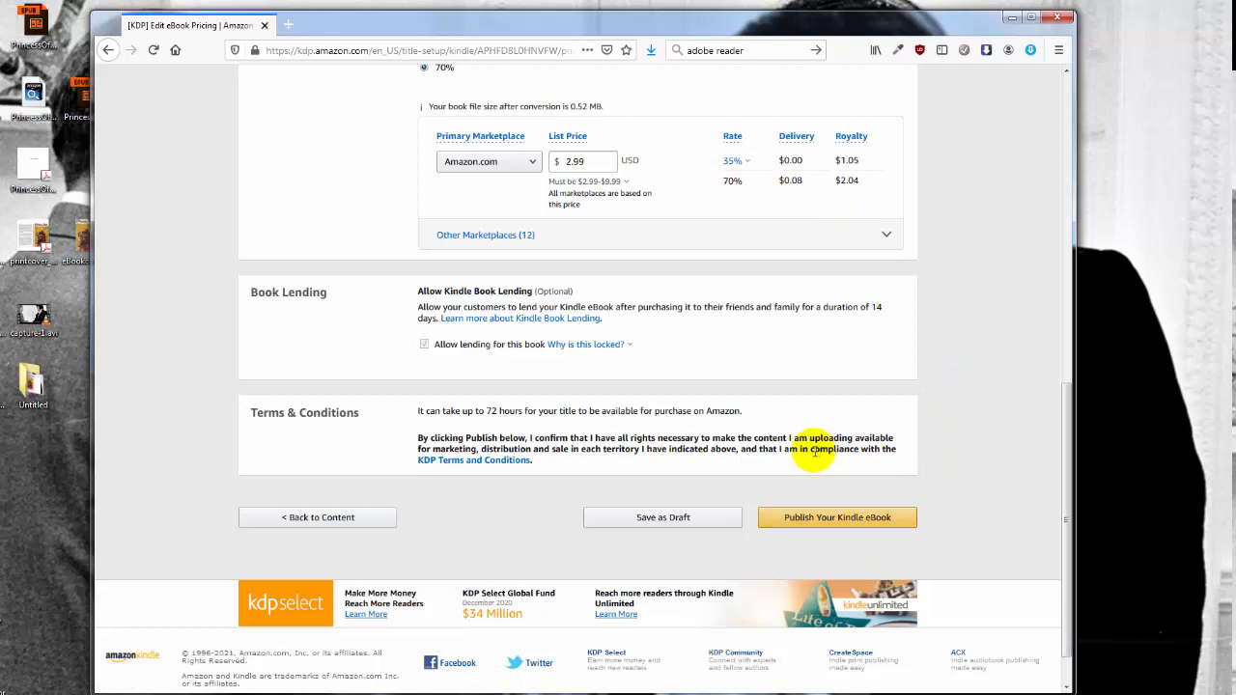
{"action": "left_click", "coordinate": [664, 520]}
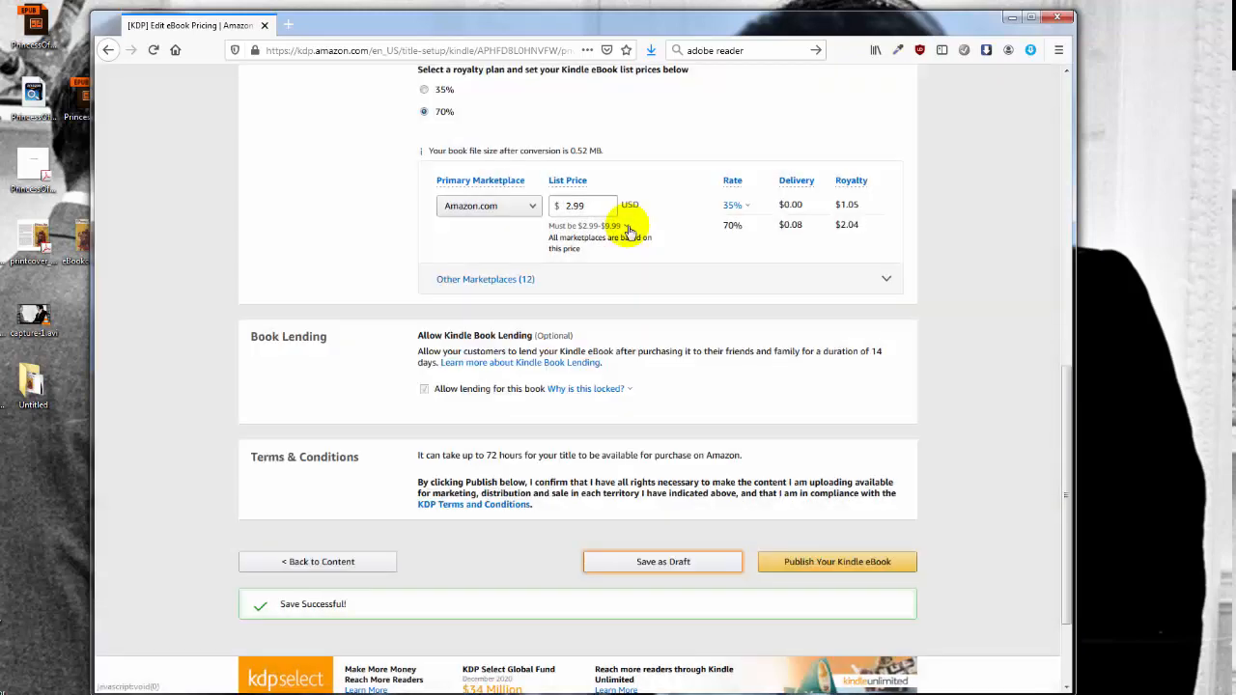
- Return to the Bookshelf and create a paperback edition of Princess of Mars
{"action": "mouse_move", "coordinate": [628, 232]}
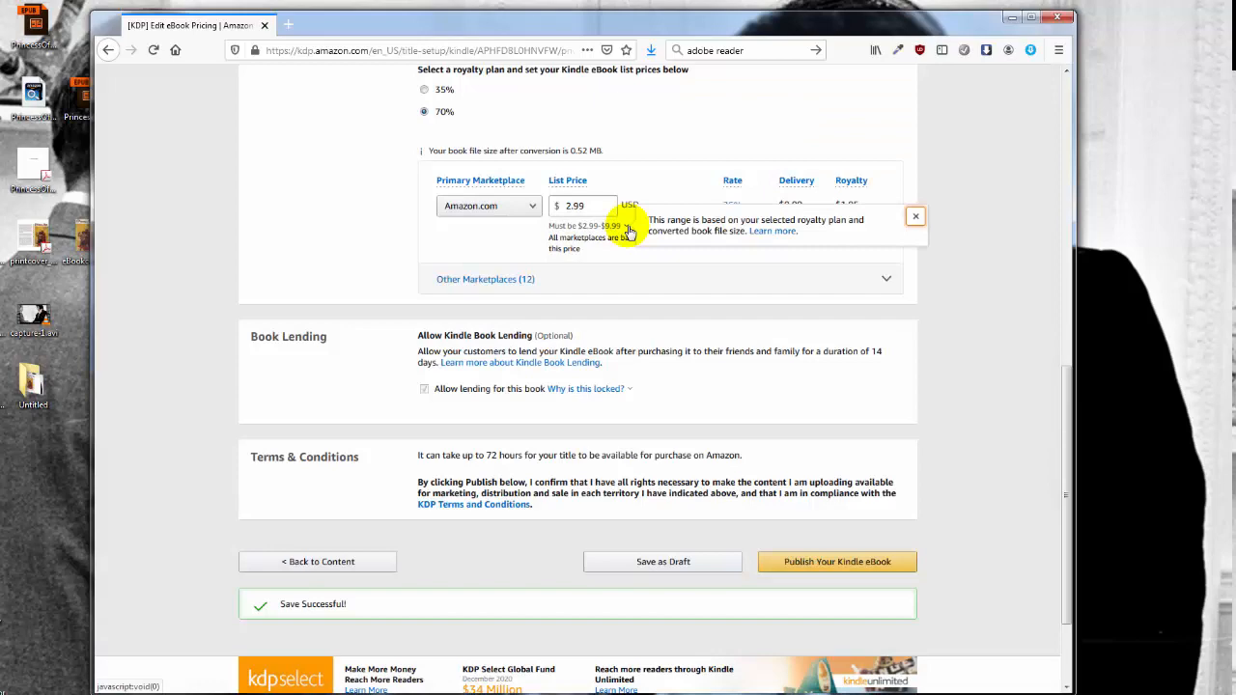
{"action": "scroll", "coordinate": [470, 470], "scroll_direction": "up", "scroll_amount": 2}
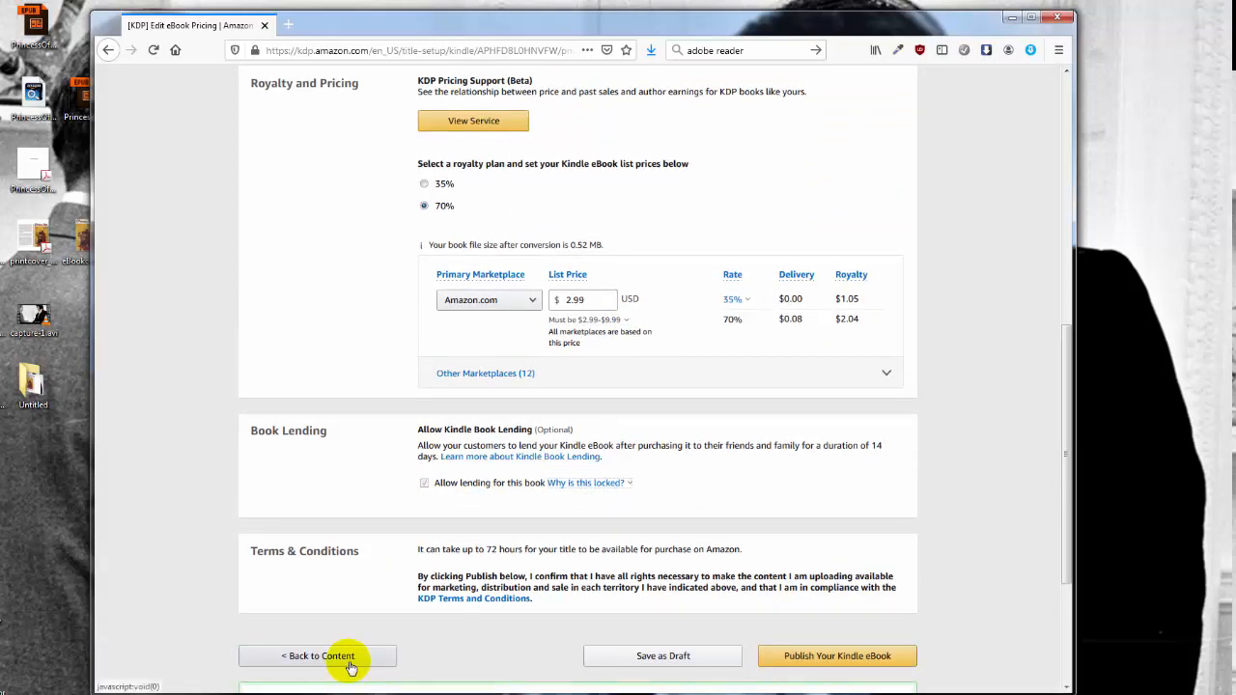
{"action": "left_click", "coordinate": [349, 657]}
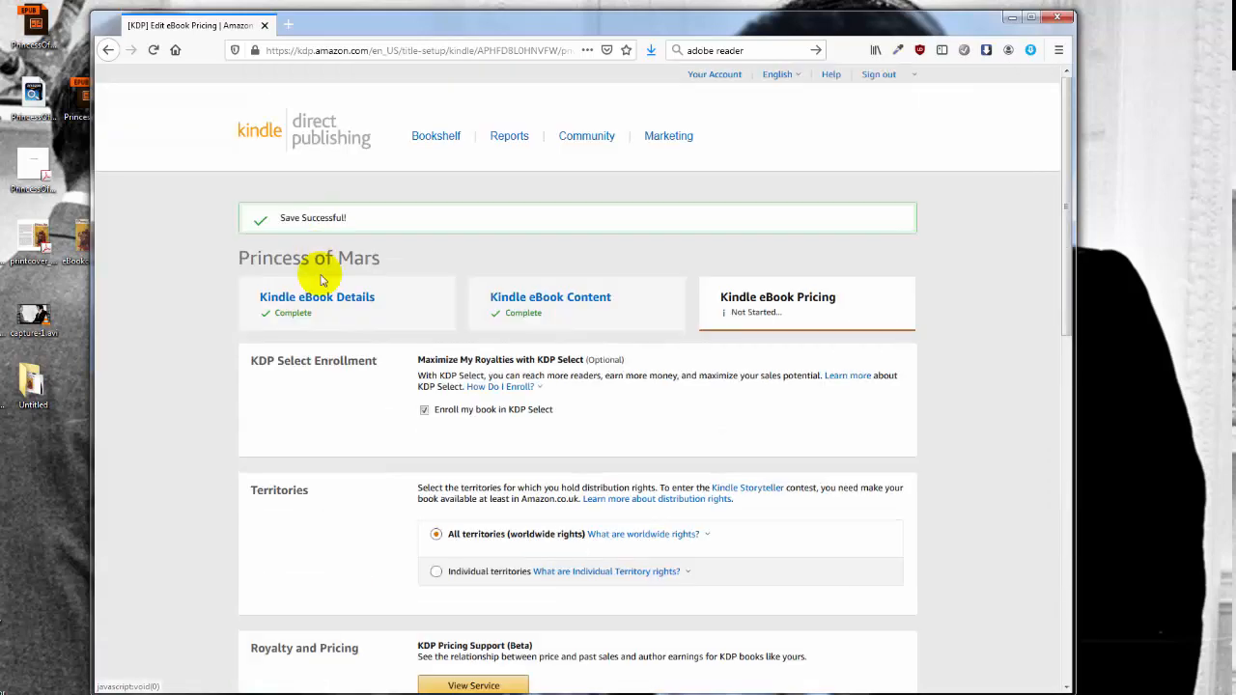
{"action": "left_click", "coordinate": [436, 136]}
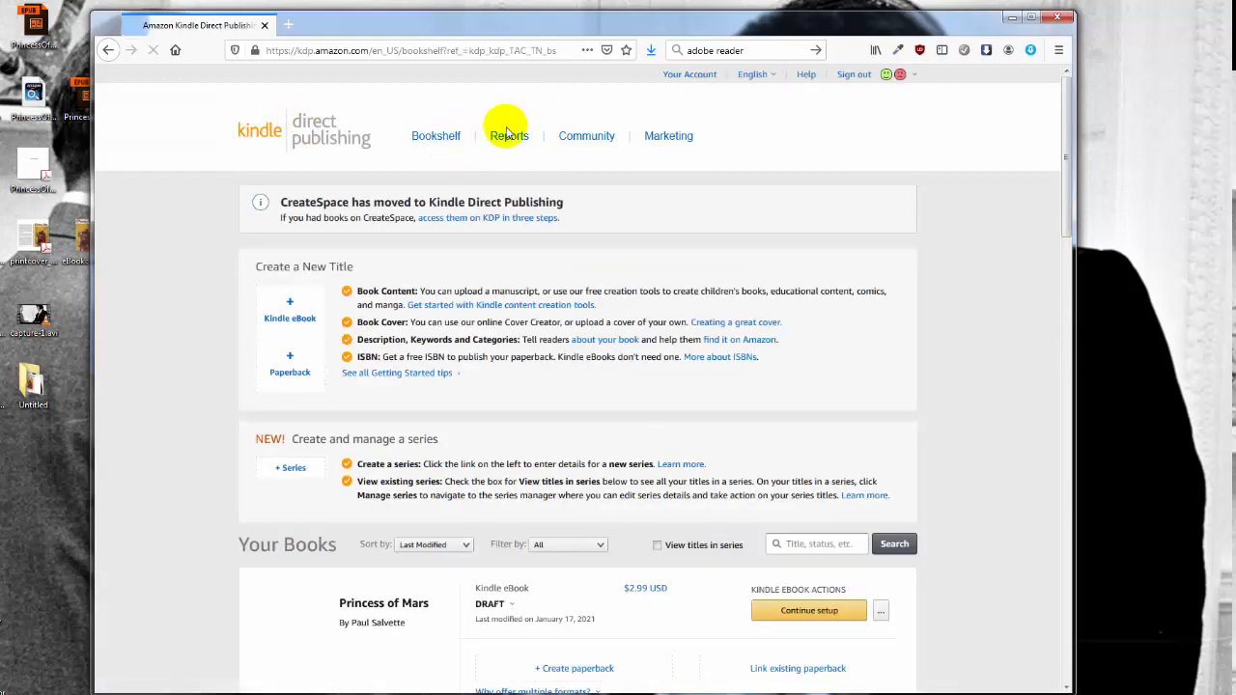
{"action": "scroll", "coordinate": [723, 293], "scroll_direction": "down", "scroll_amount": 3}
{"action": "scroll", "coordinate": [178, 534], "scroll_direction": "down", "scroll_amount": 2}
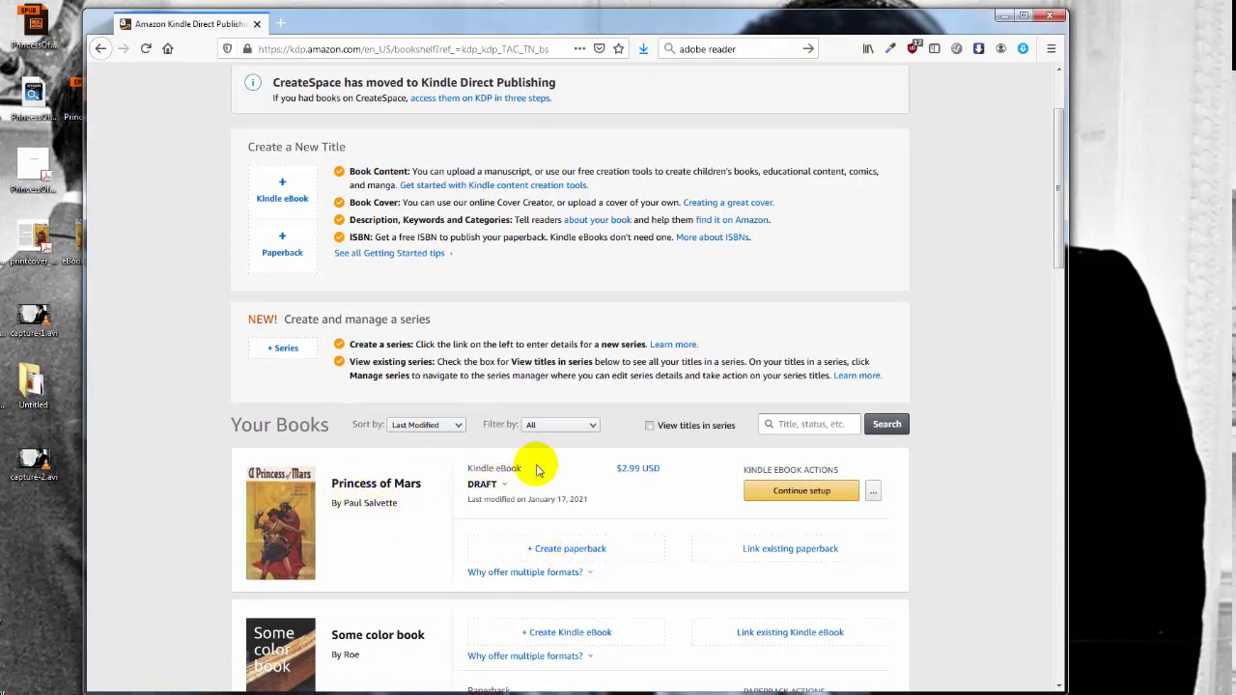
{"action": "left_click", "coordinate": [571, 549]}
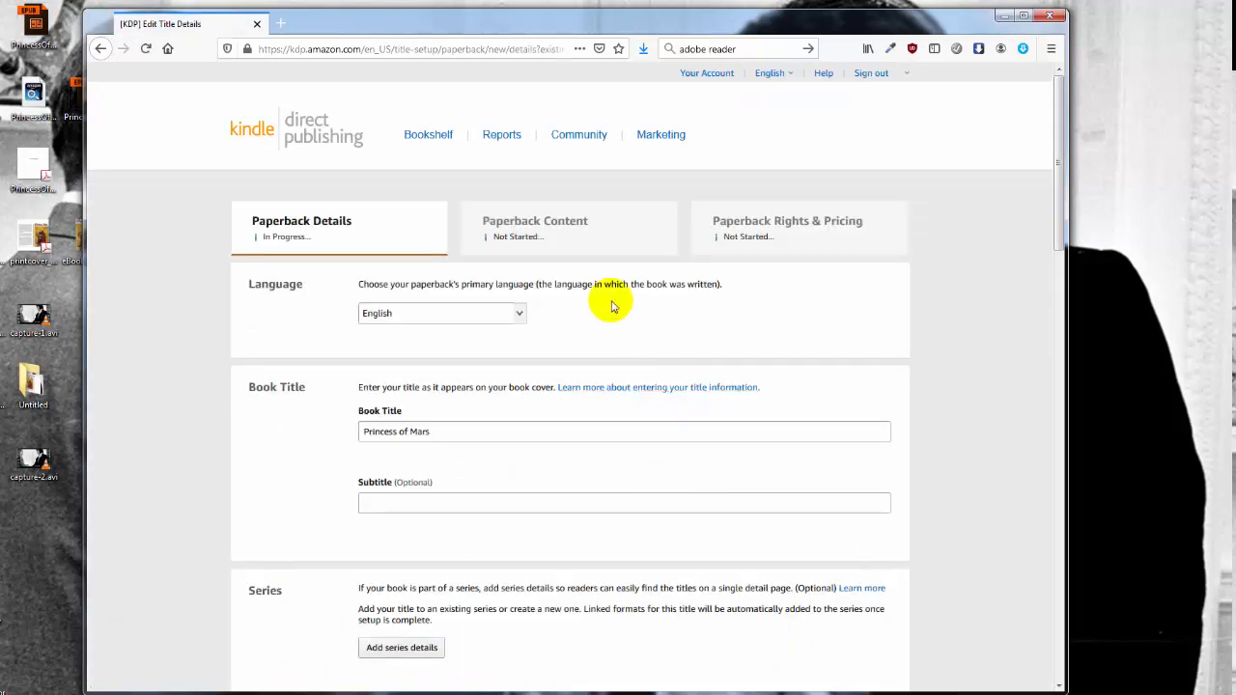
- Review the prefilled paperback details from language through adult content, save them and continue to the paperback content
{"action": "scroll", "coordinate": [611, 331], "scroll_direction": "down", "scroll_amount": 6}
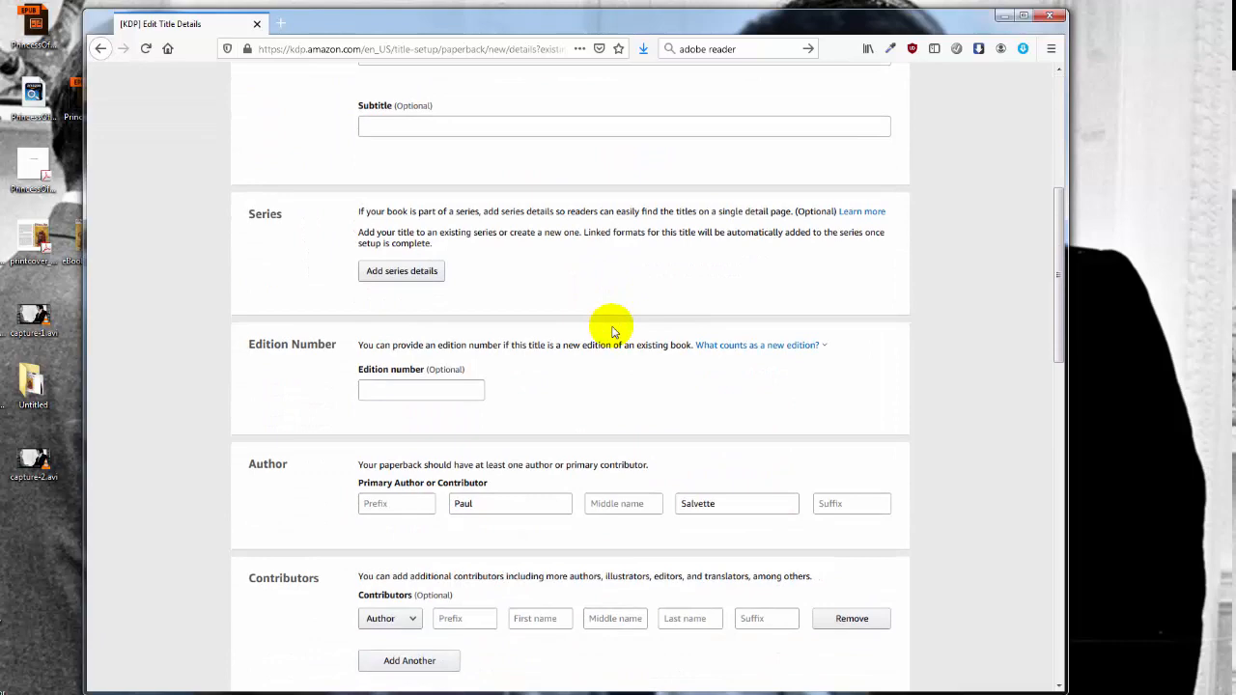
{"action": "scroll", "coordinate": [613, 329], "scroll_direction": "down", "scroll_amount": 2}
{"action": "scroll", "coordinate": [630, 274], "scroll_direction": "down", "scroll_amount": 3}
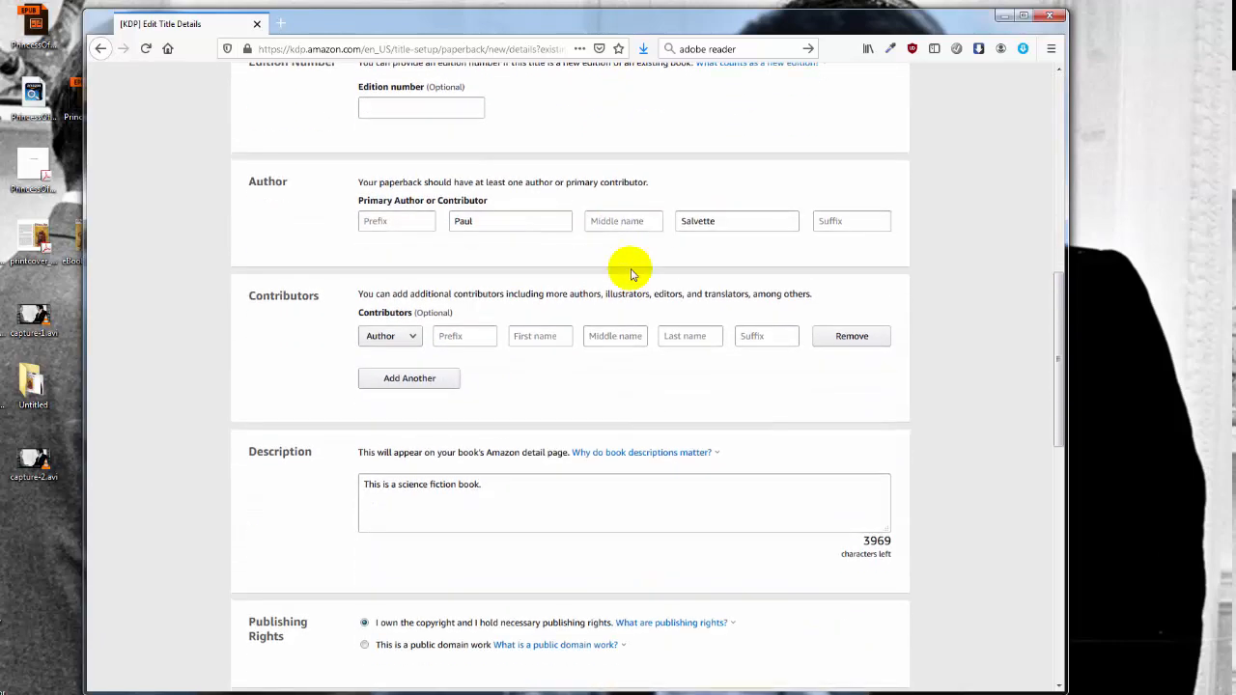
{"action": "scroll", "coordinate": [629, 274], "scroll_direction": "down", "scroll_amount": 10}
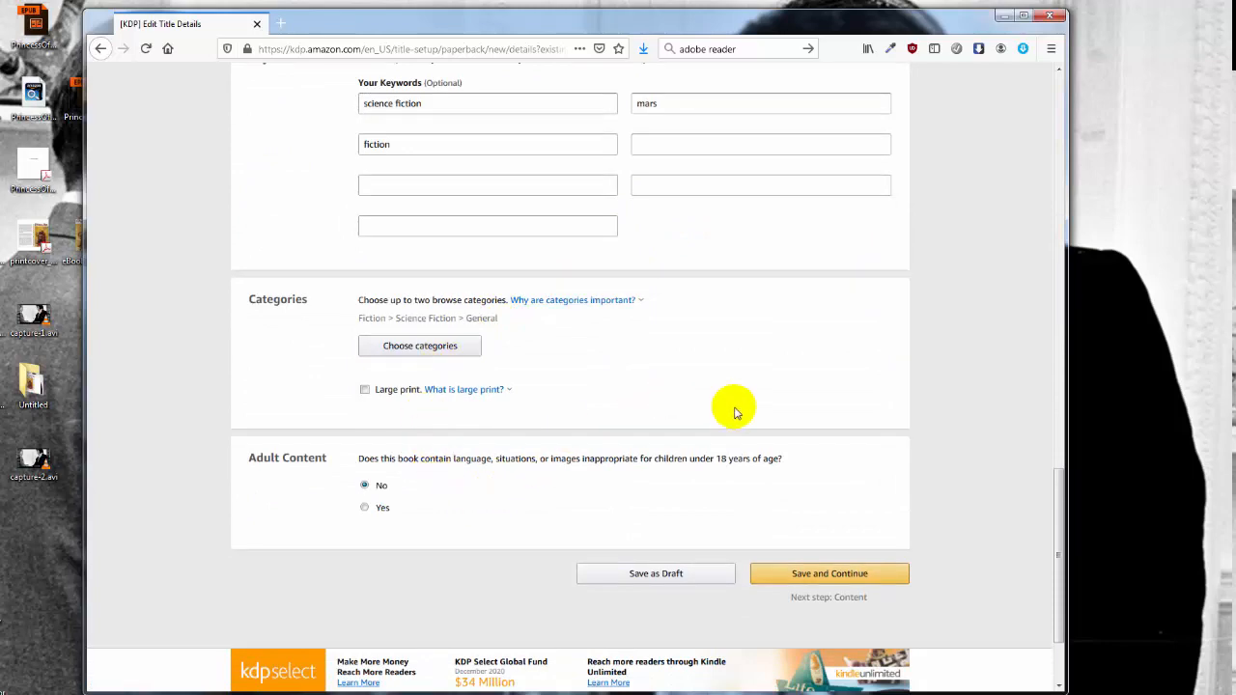
{"action": "scroll", "coordinate": [673, 408], "scroll_direction": "up", "scroll_amount": 15}
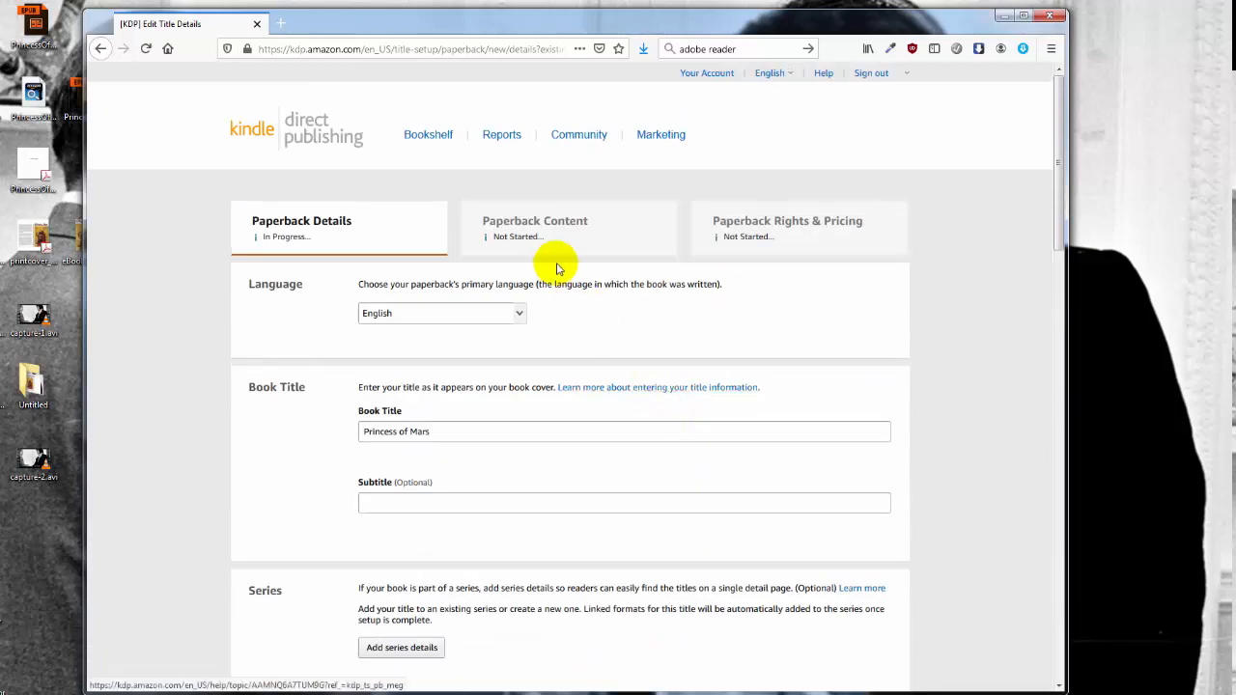
{"action": "scroll", "coordinate": [579, 290], "scroll_direction": "down", "scroll_amount": 10}
{"action": "scroll", "coordinate": [637, 367], "scroll_direction": "down", "scroll_amount": 7}
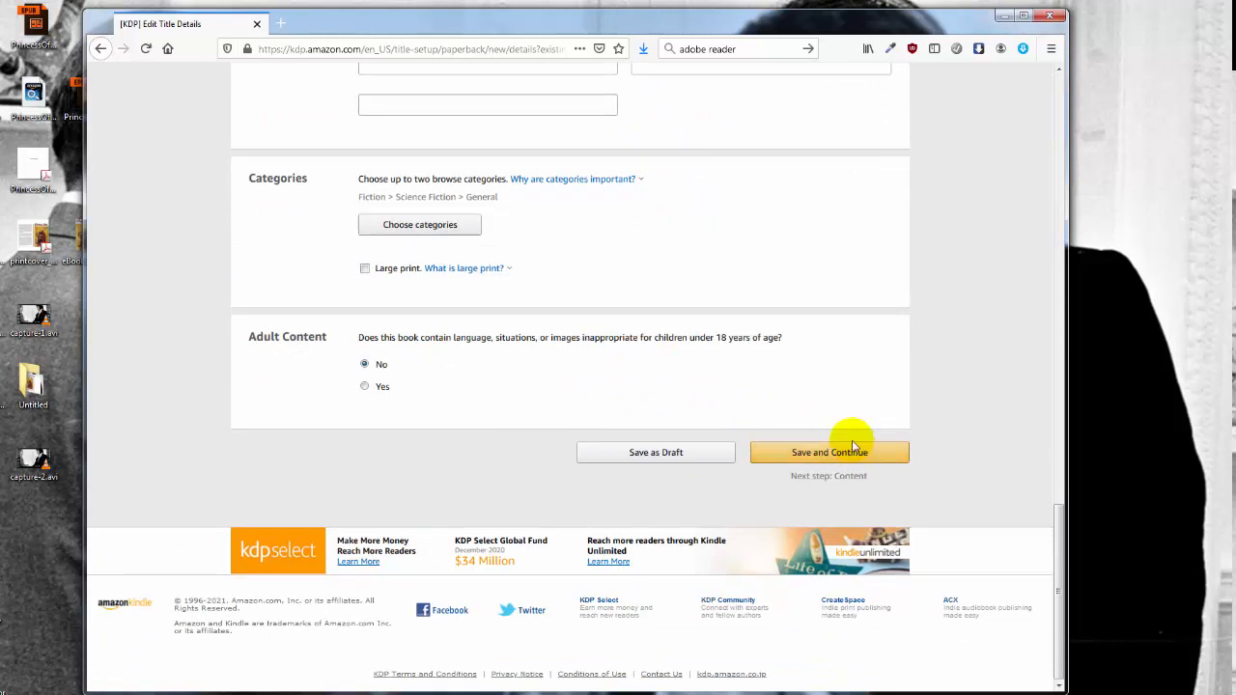
{"action": "left_click", "coordinate": [862, 453]}
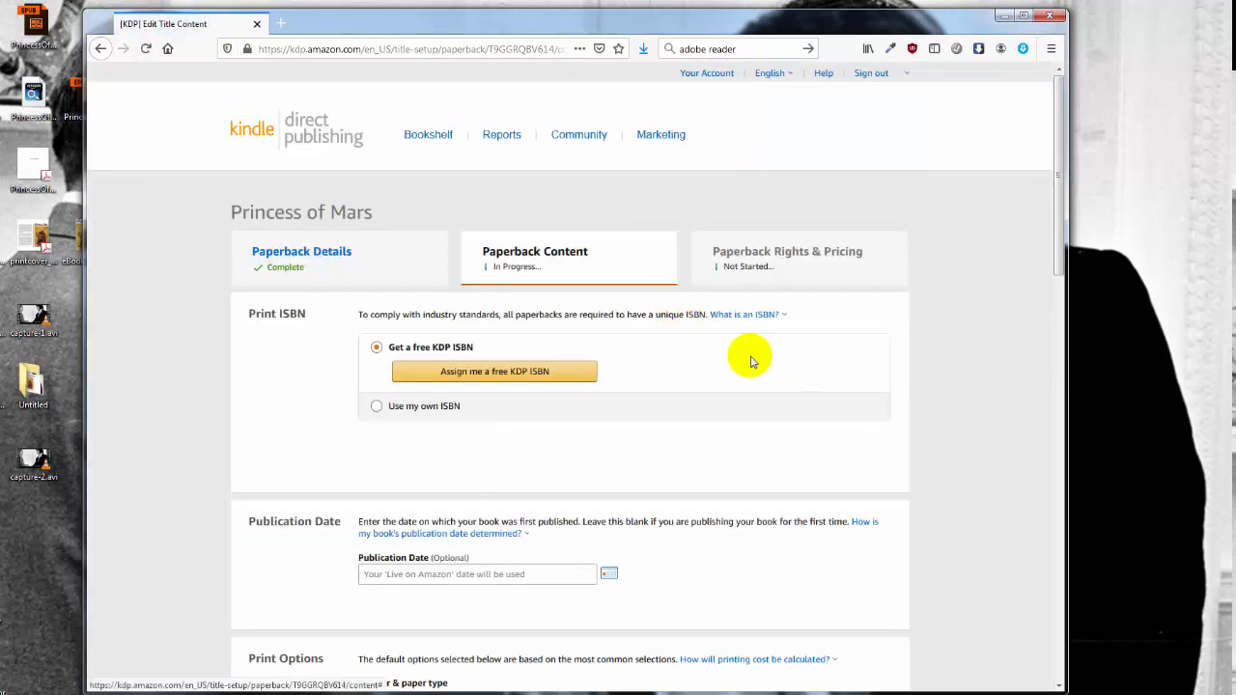
- Keep the free KDP ISBN and black & white interior with white paper, and set the paperback's trim size to 5 x 8 in
{"action": "scroll", "coordinate": [749, 352], "scroll_direction": "down", "scroll_amount": 1}
{"action": "scroll", "coordinate": [748, 352], "scroll_direction": "down", "scroll_amount": 1}
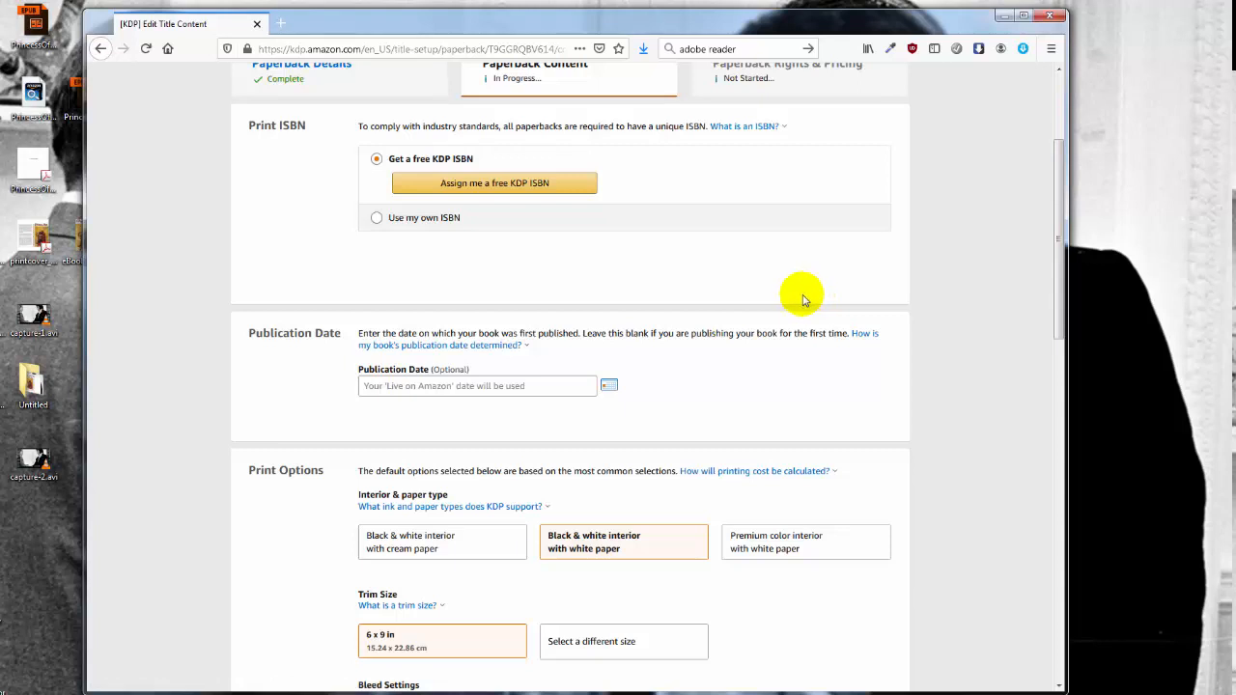
{"action": "scroll", "coordinate": [796, 299], "scroll_direction": "up", "scroll_amount": 1}
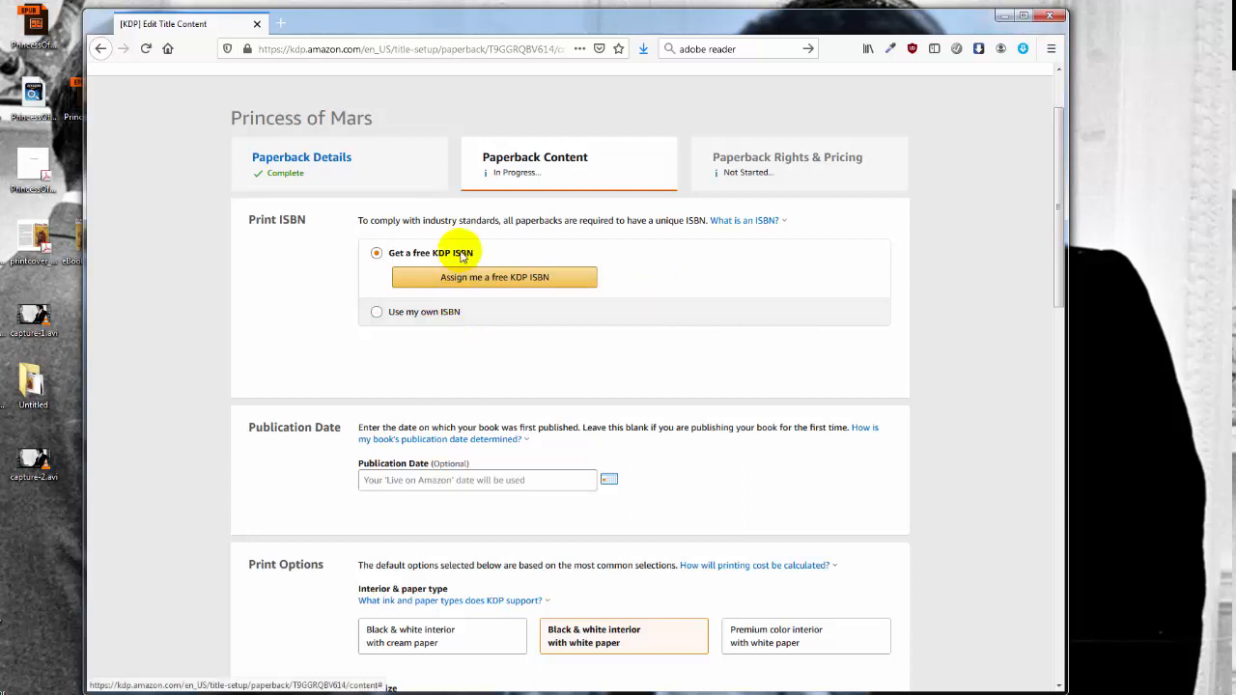
{"action": "scroll", "coordinate": [712, 307], "scroll_direction": "down", "scroll_amount": 3}
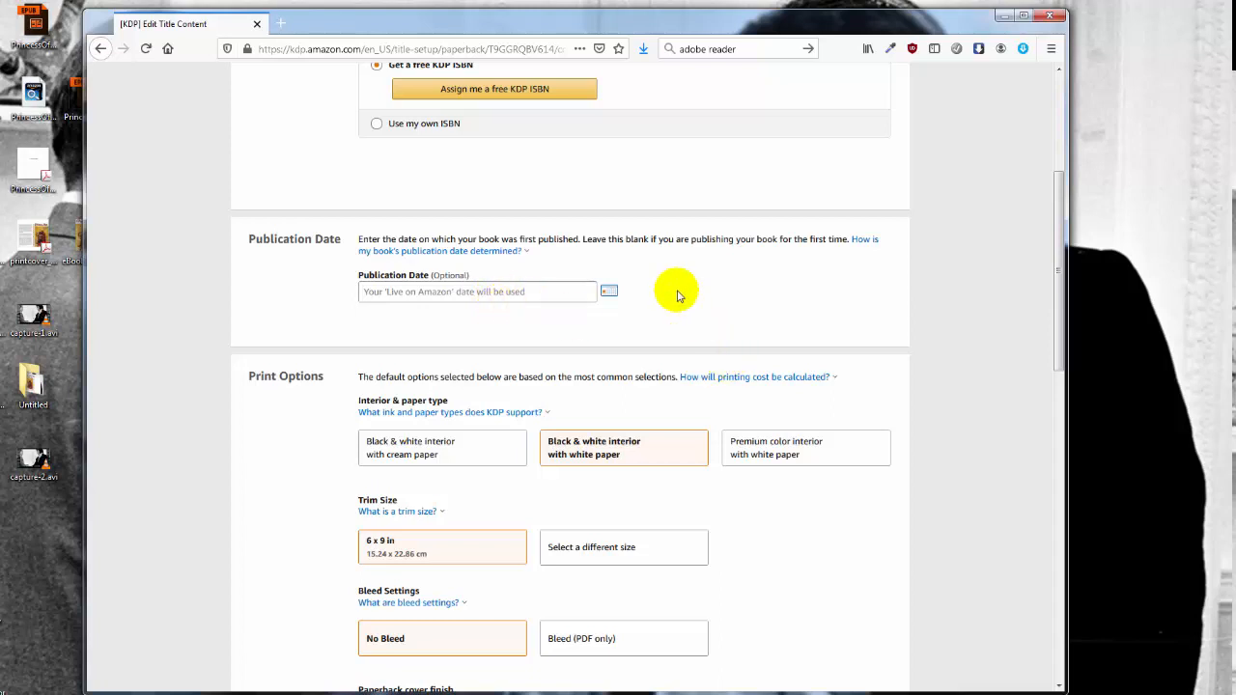
{"action": "scroll", "coordinate": [678, 296], "scroll_direction": "down", "scroll_amount": 2}
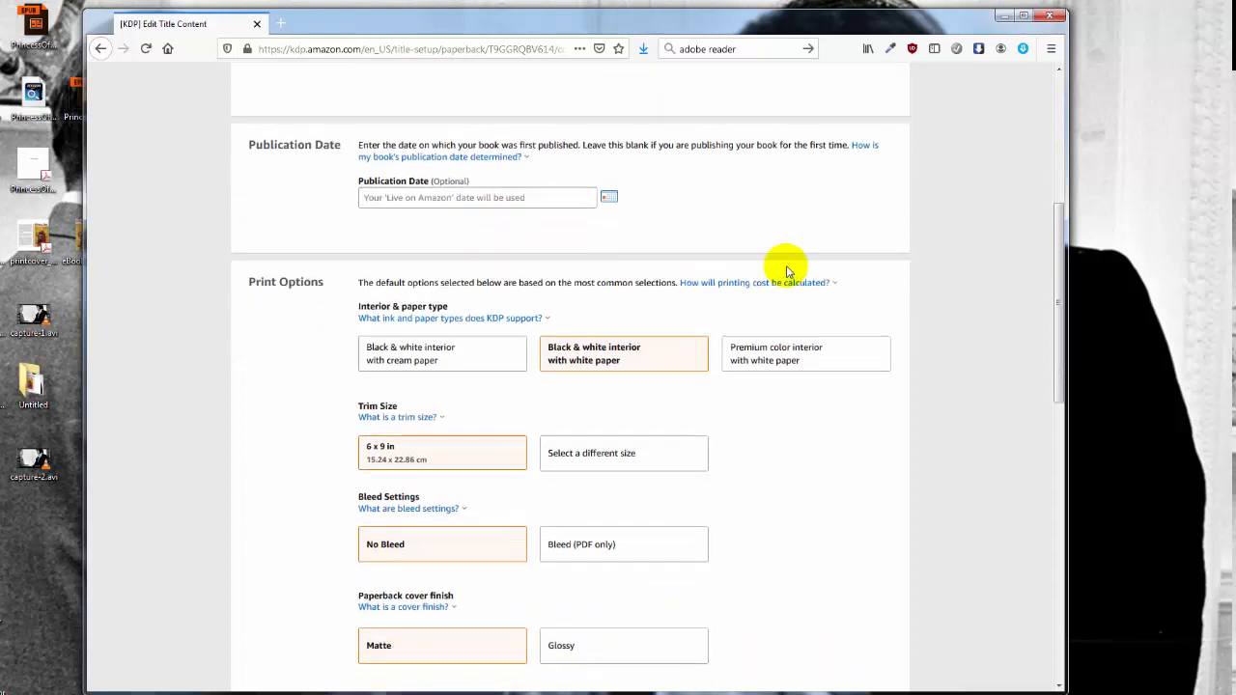
{"action": "left_click", "coordinate": [377, 328]}
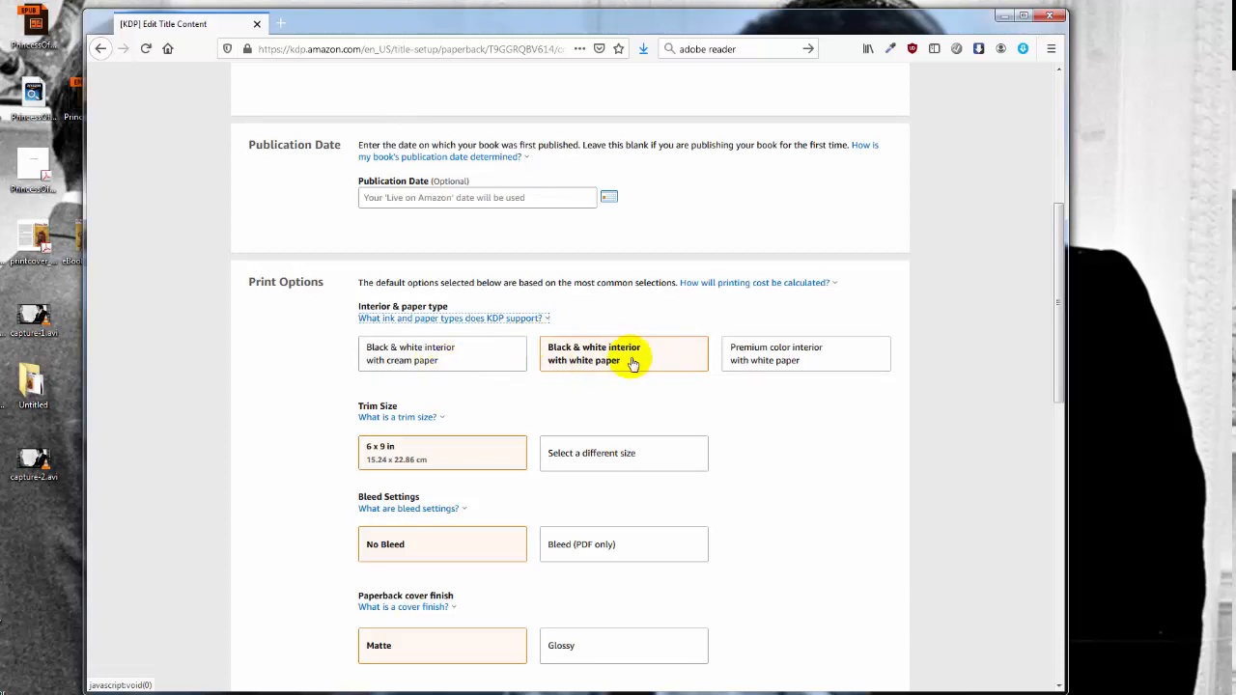
{"action": "left_click", "coordinate": [445, 459]}
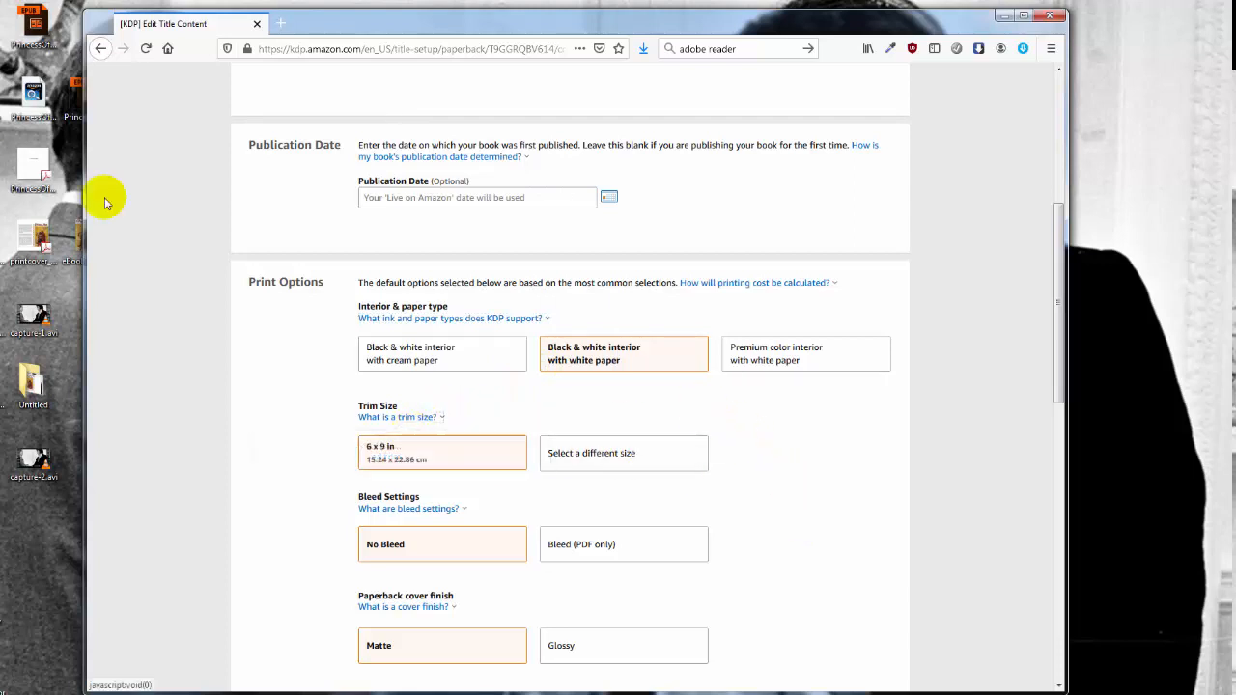
{"action": "left_click", "coordinate": [575, 463]}
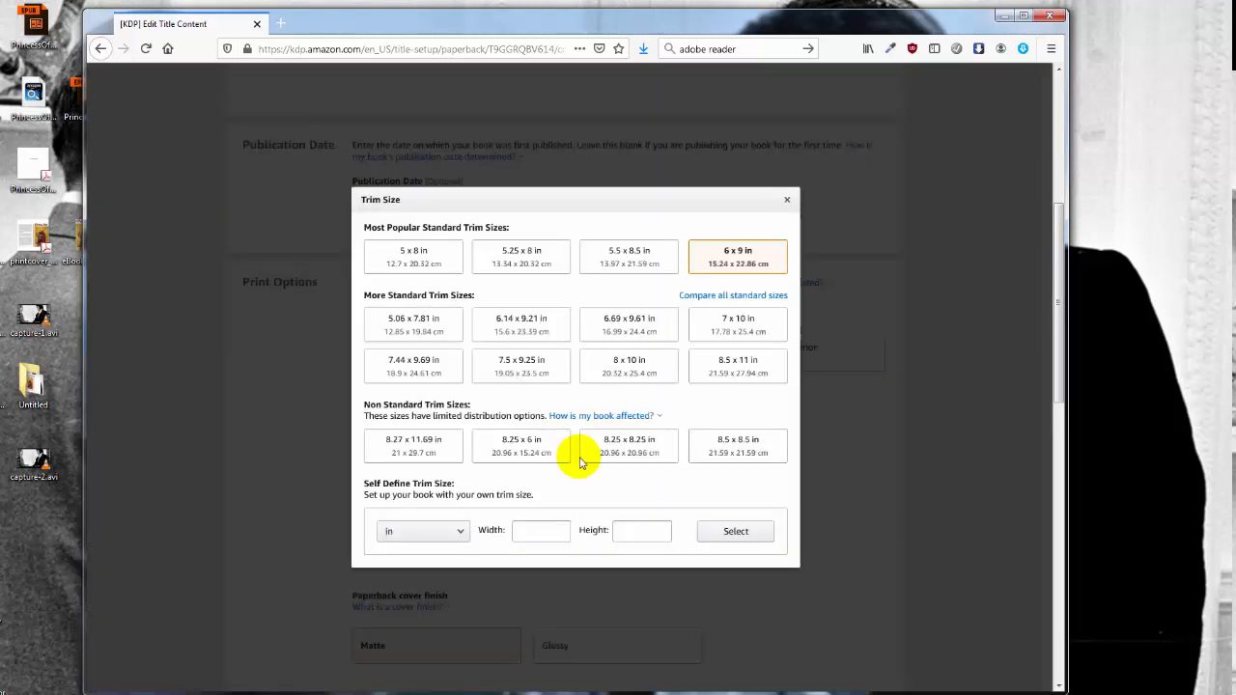
{"action": "left_click", "coordinate": [415, 256]}
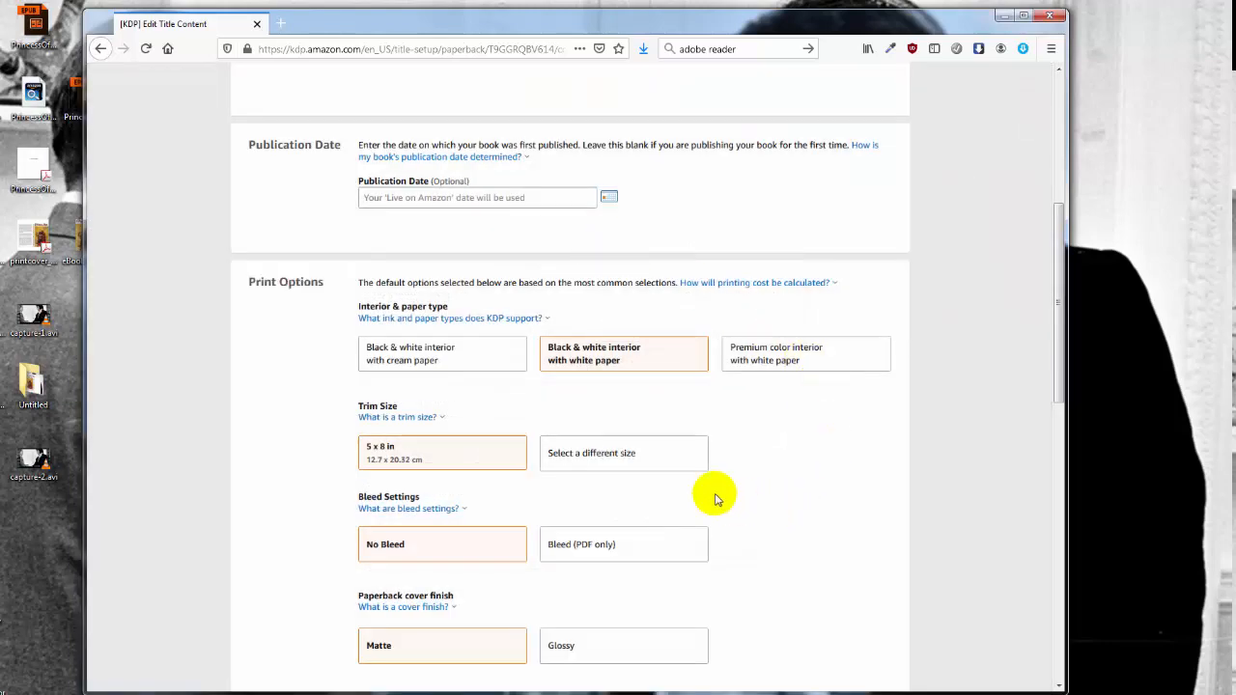
- Open the Princess of Mars interior PDF in Adobe Acrobat Pro, check its page size in the document properties and close it
{"action": "left_click", "coordinate": [27, 162]}
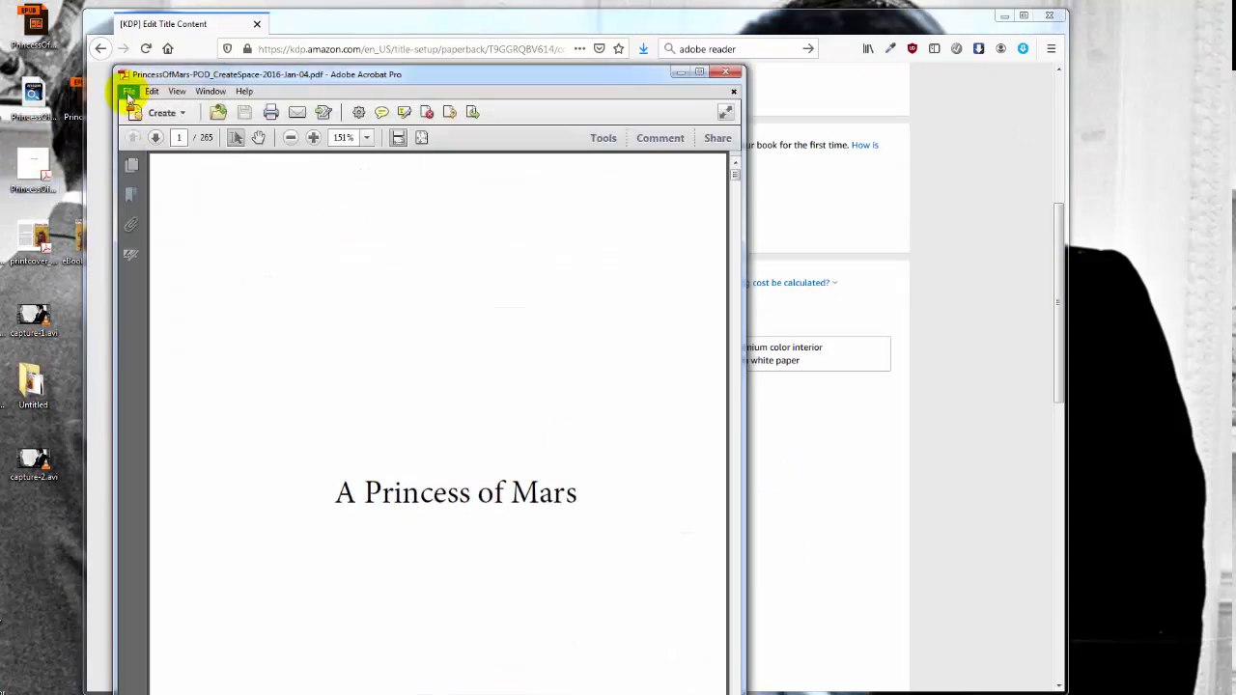
{"action": "left_click", "coordinate": [128, 90]}
{"action": "left_click", "coordinate": [157, 289]}
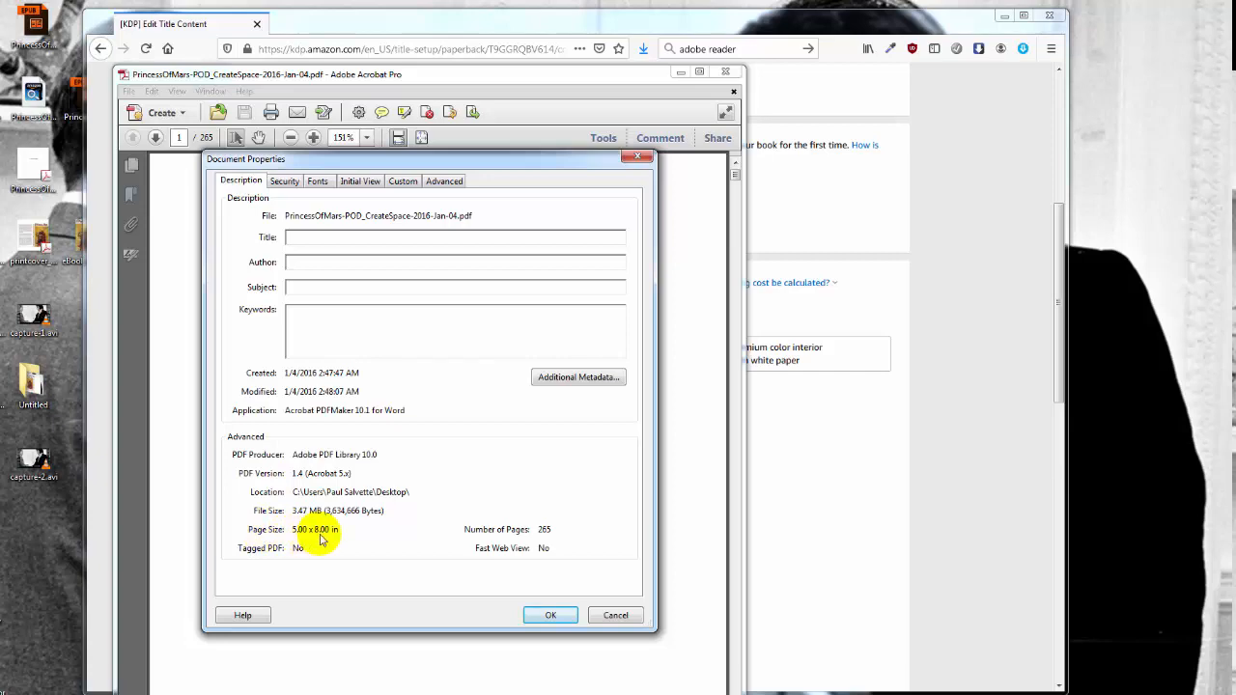
{"action": "left_click", "coordinate": [638, 157]}
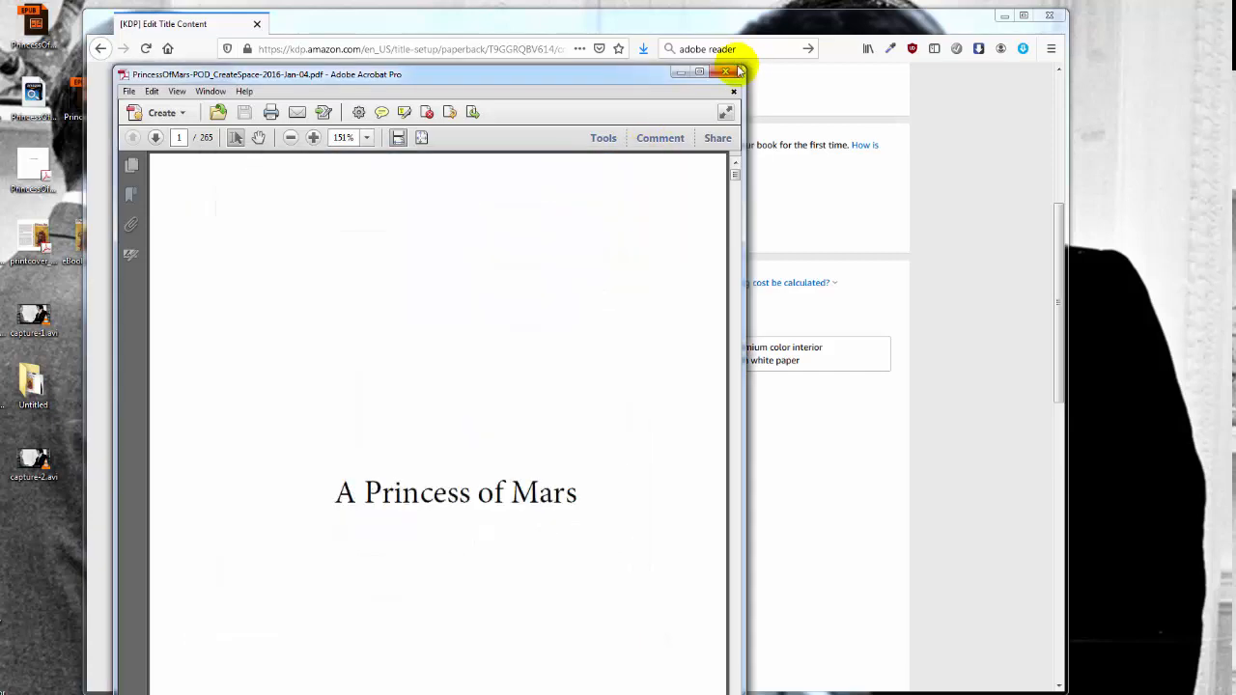
{"action": "left_click", "coordinate": [725, 71]}
- Keep the No Bleed setting and choose a matte paperback cover finish after trying the glossy one
{"action": "scroll", "coordinate": [764, 447], "scroll_direction": "down", "scroll_amount": 2}
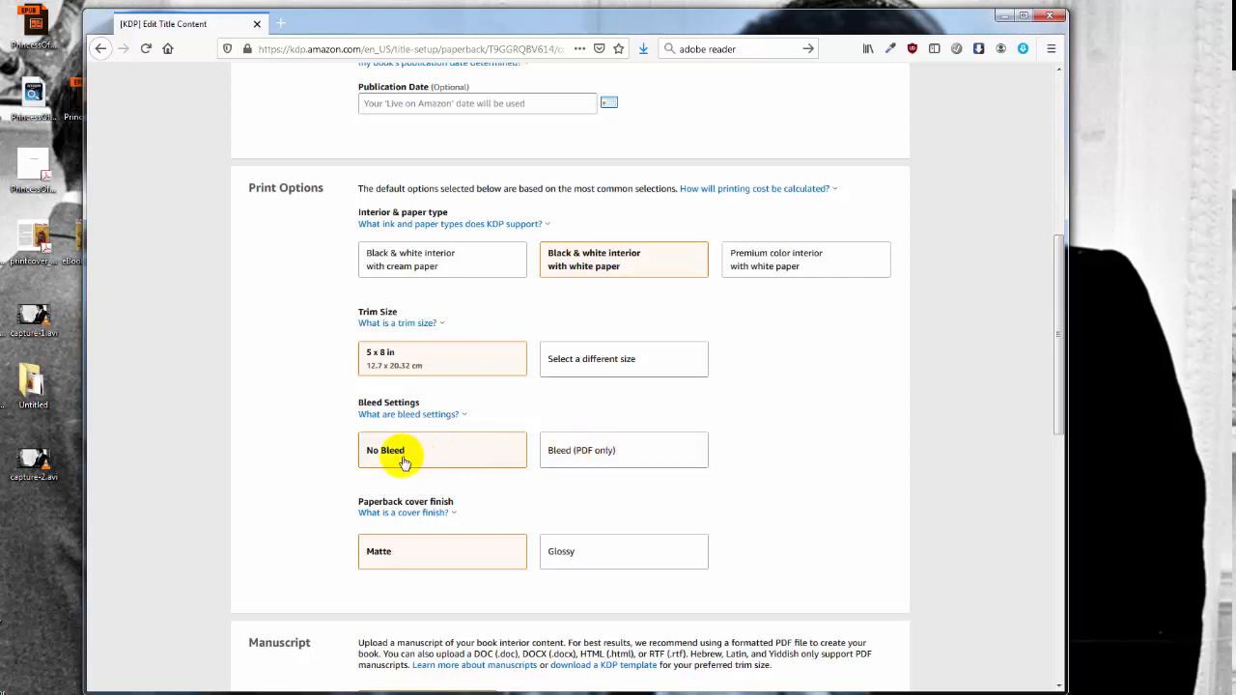
{"action": "left_click", "coordinate": [403, 513]}
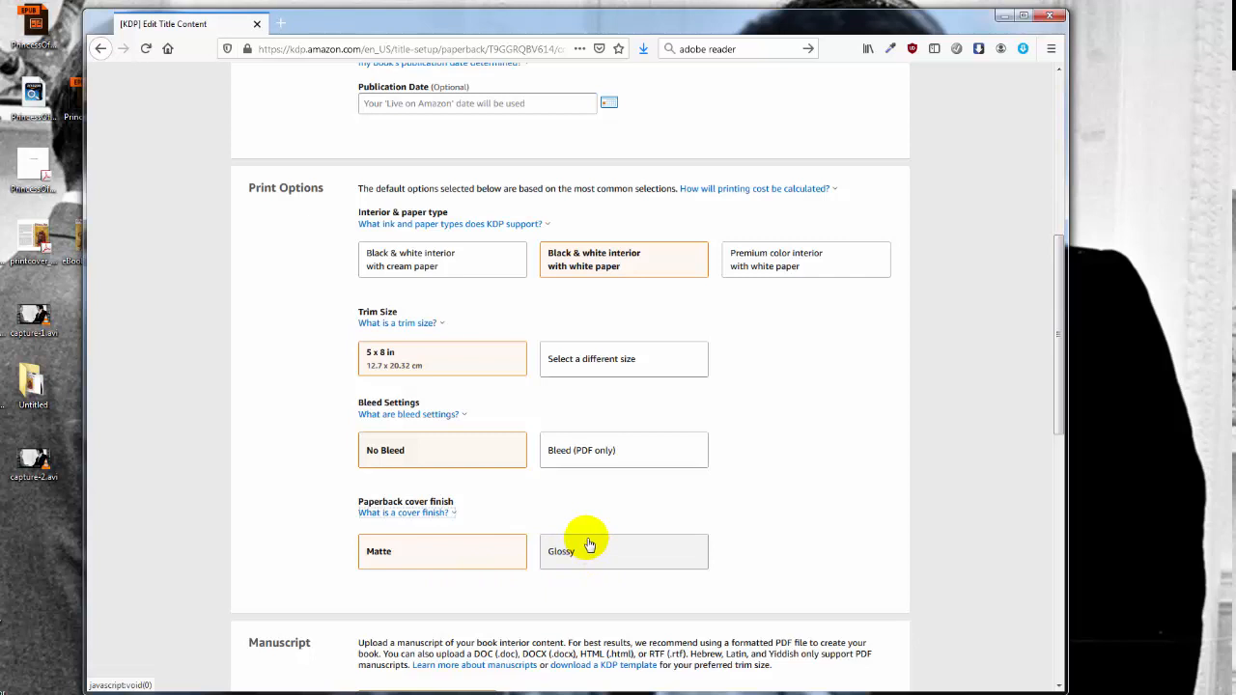
{"action": "scroll", "coordinate": [604, 536], "scroll_direction": "down", "scroll_amount": 3}
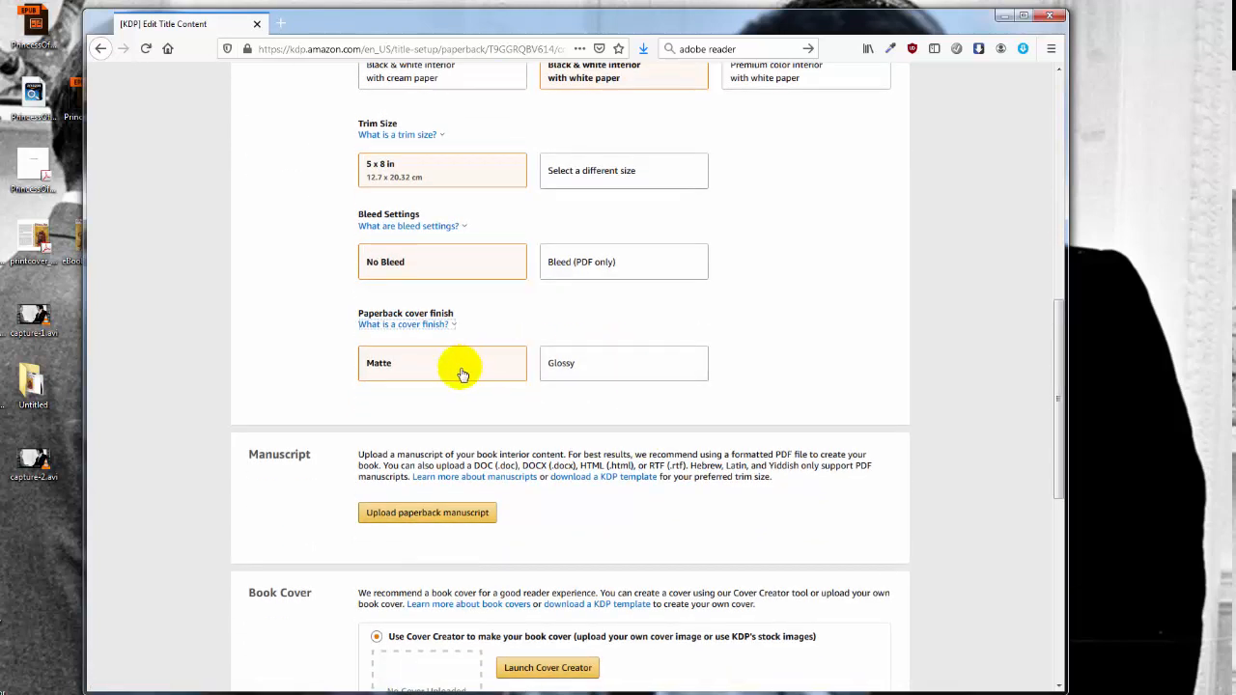
{"action": "left_click", "coordinate": [626, 367]}
{"action": "left_click", "coordinate": [399, 373]}
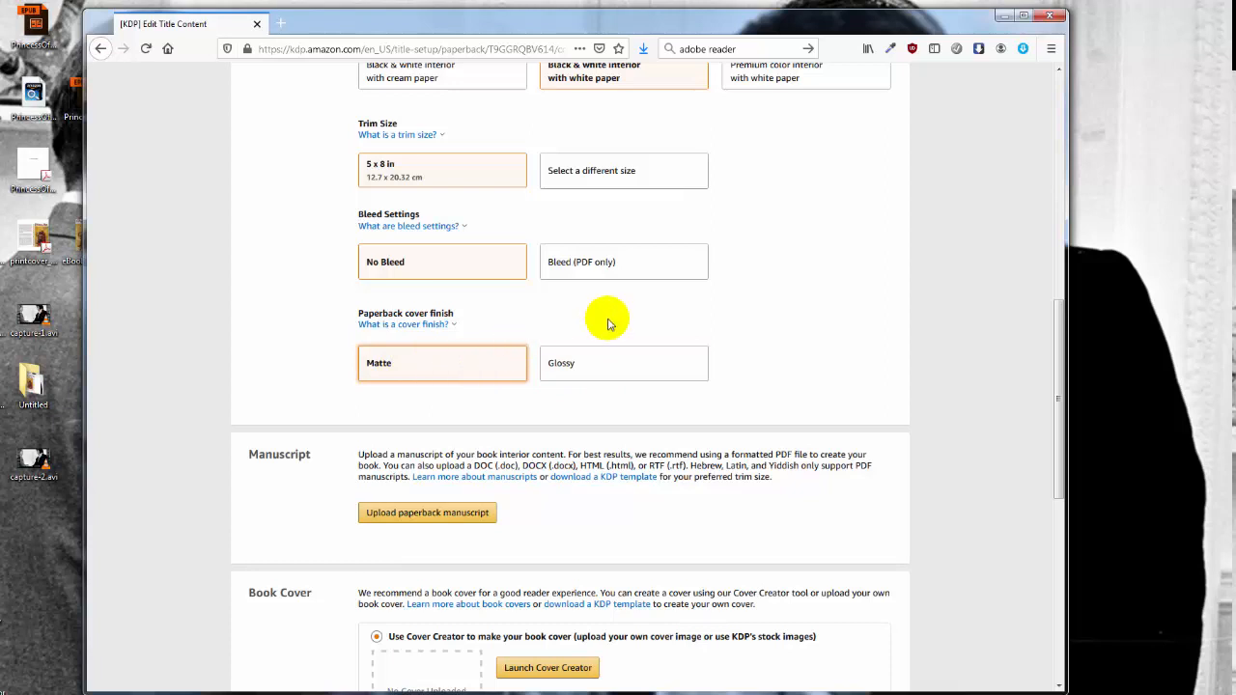
- Upload PrincessOfMars-POD_CreateSpace-2016-Jan-04.pdf from the Desktop as the paperback manuscript
{"action": "scroll", "coordinate": [607, 325], "scroll_direction": "down", "scroll_amount": 2}
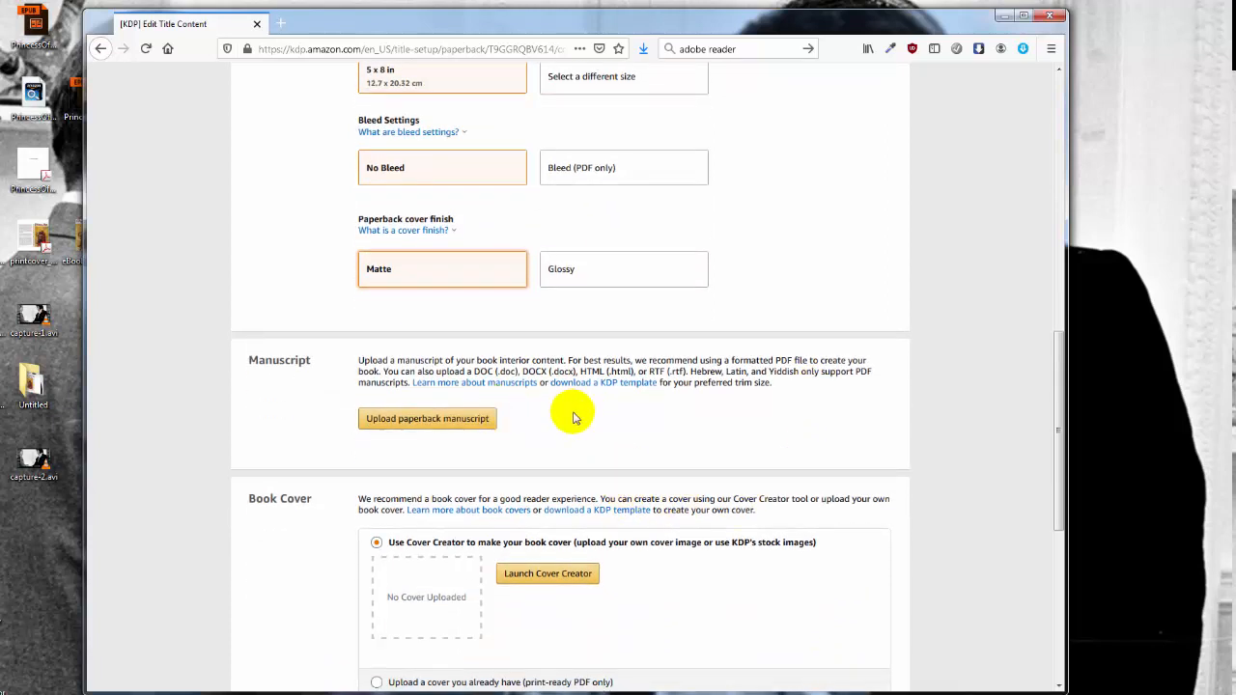
{"action": "left_click", "coordinate": [454, 421]}
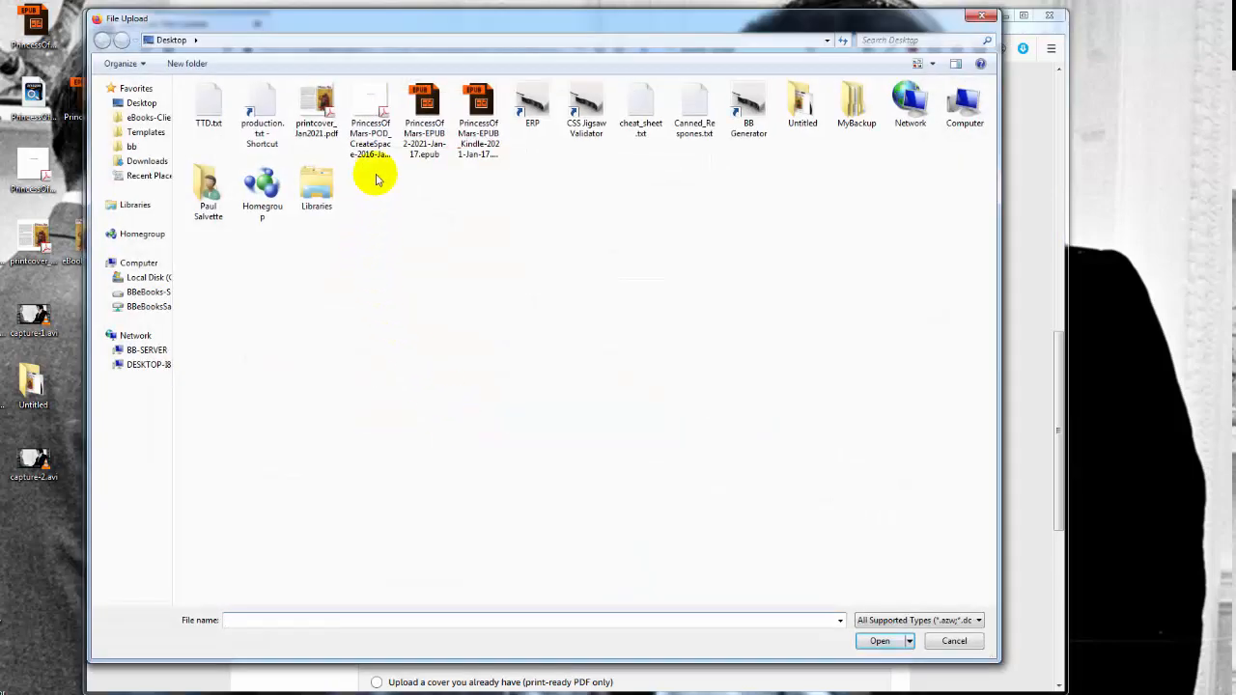
{"action": "left_click", "coordinate": [371, 127]}
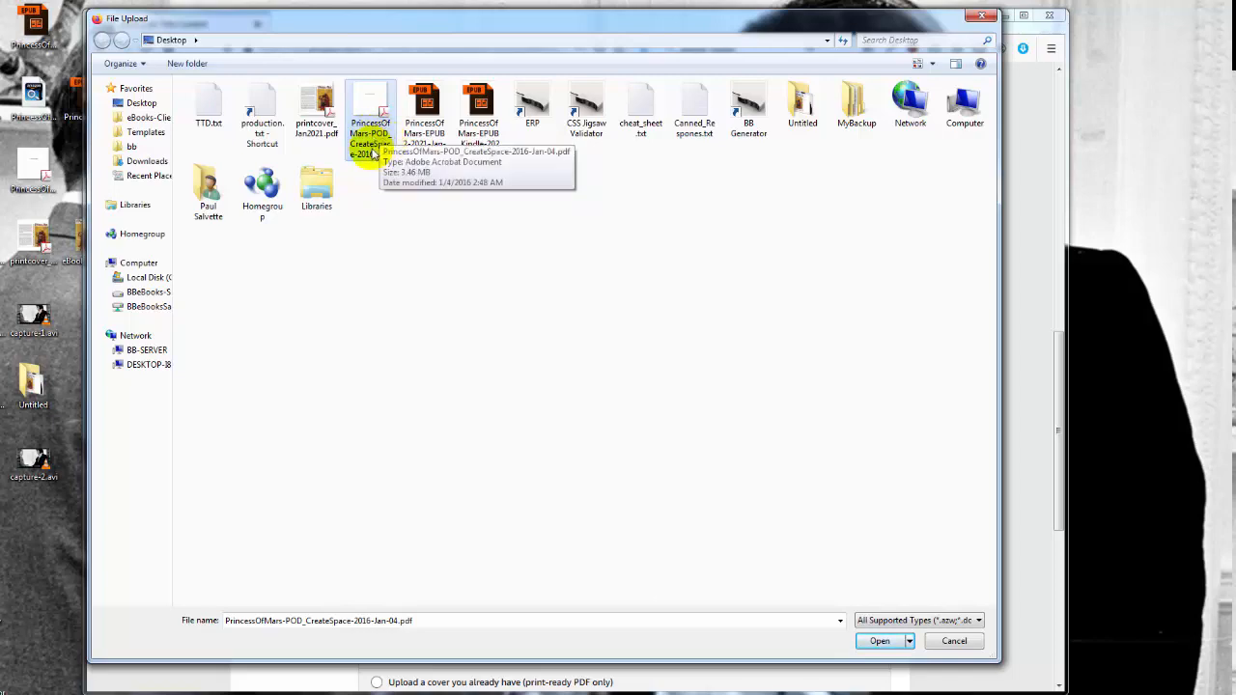
{"action": "double_click", "coordinate": [391, 150]}
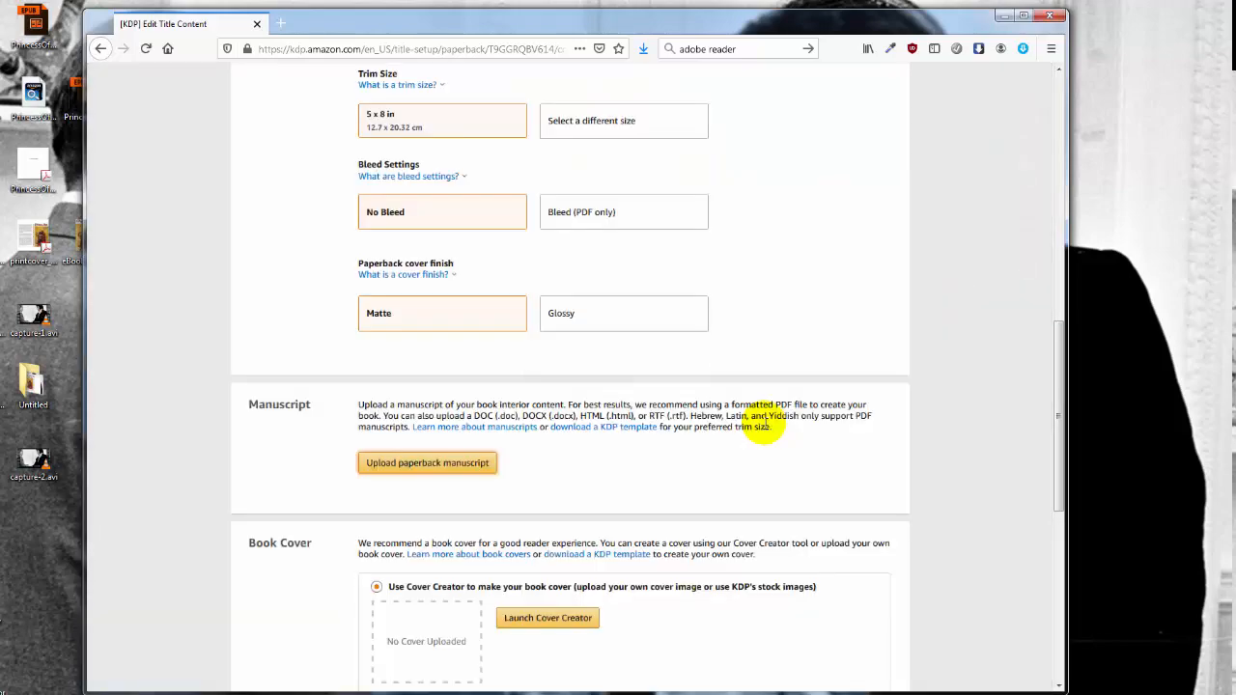
- Choose to upload an existing print-ready PDF cover, and inspect printcover_Jan2021.pdf in Adobe Acrobat Pro before closing it
{"action": "scroll", "coordinate": [538, 420], "scroll_direction": "down", "scroll_amount": 2}
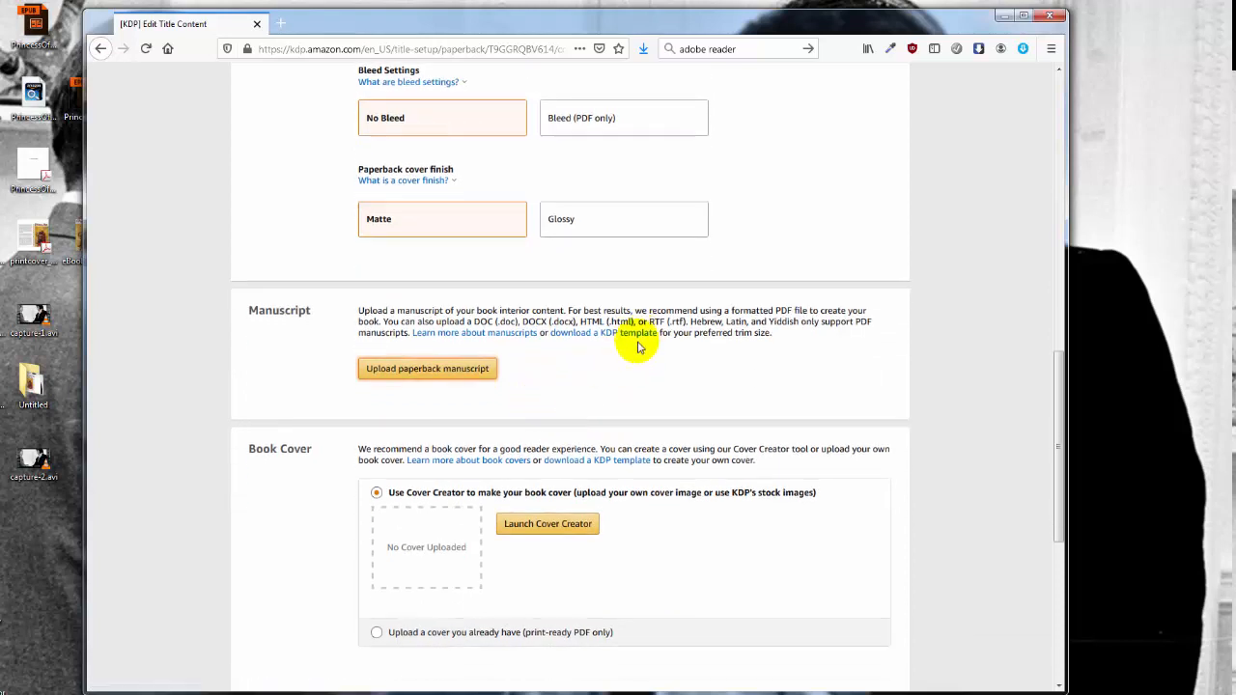
{"action": "scroll", "coordinate": [563, 345], "scroll_direction": "down", "scroll_amount": 2}
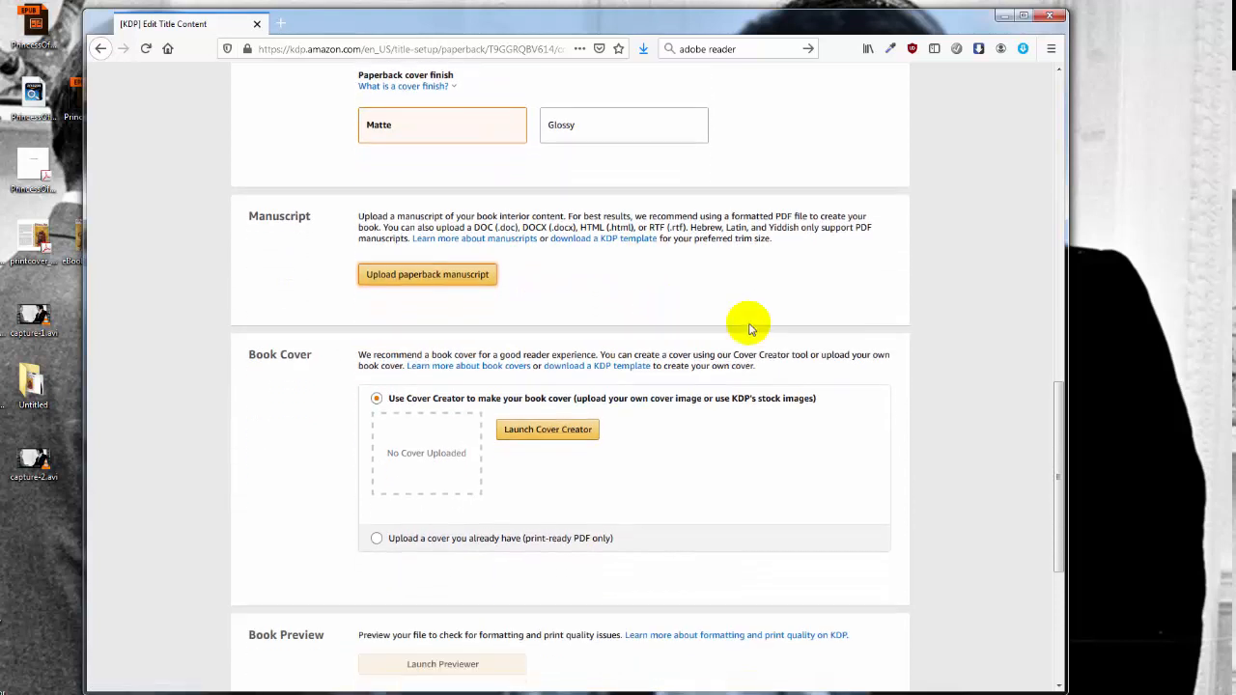
{"action": "left_click", "coordinate": [391, 539]}
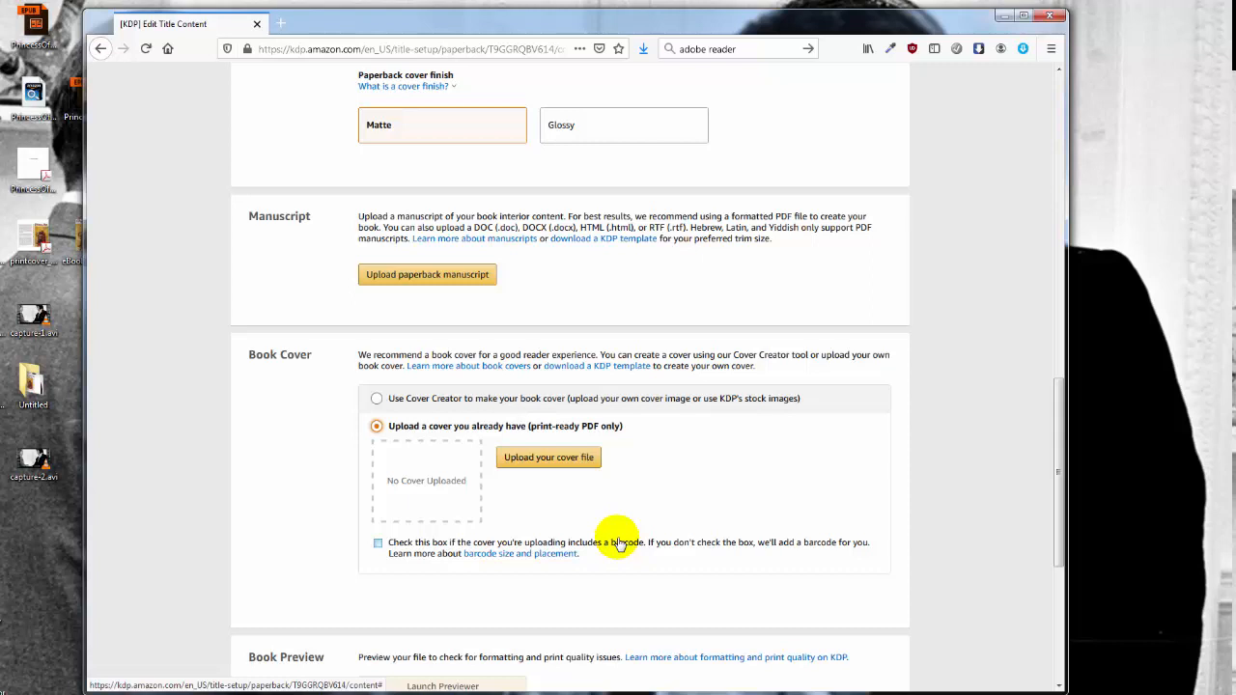
{"action": "double_click", "coordinate": [32, 235]}
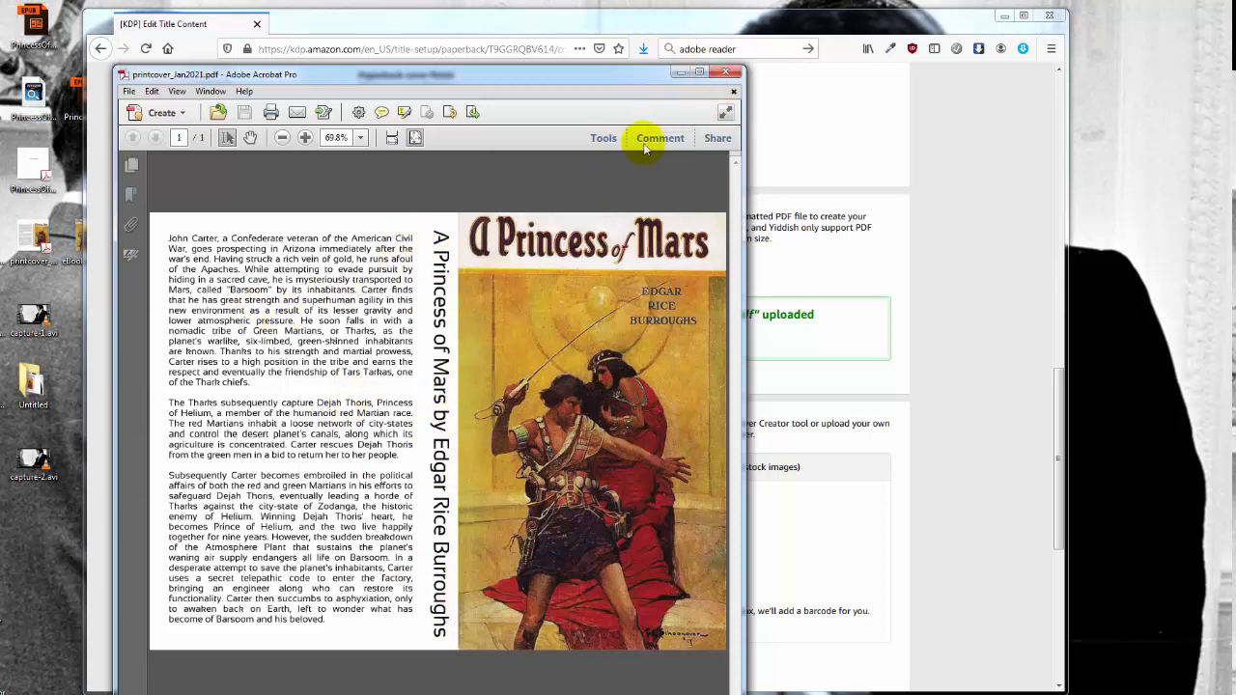
{"action": "left_click", "coordinate": [723, 77]}
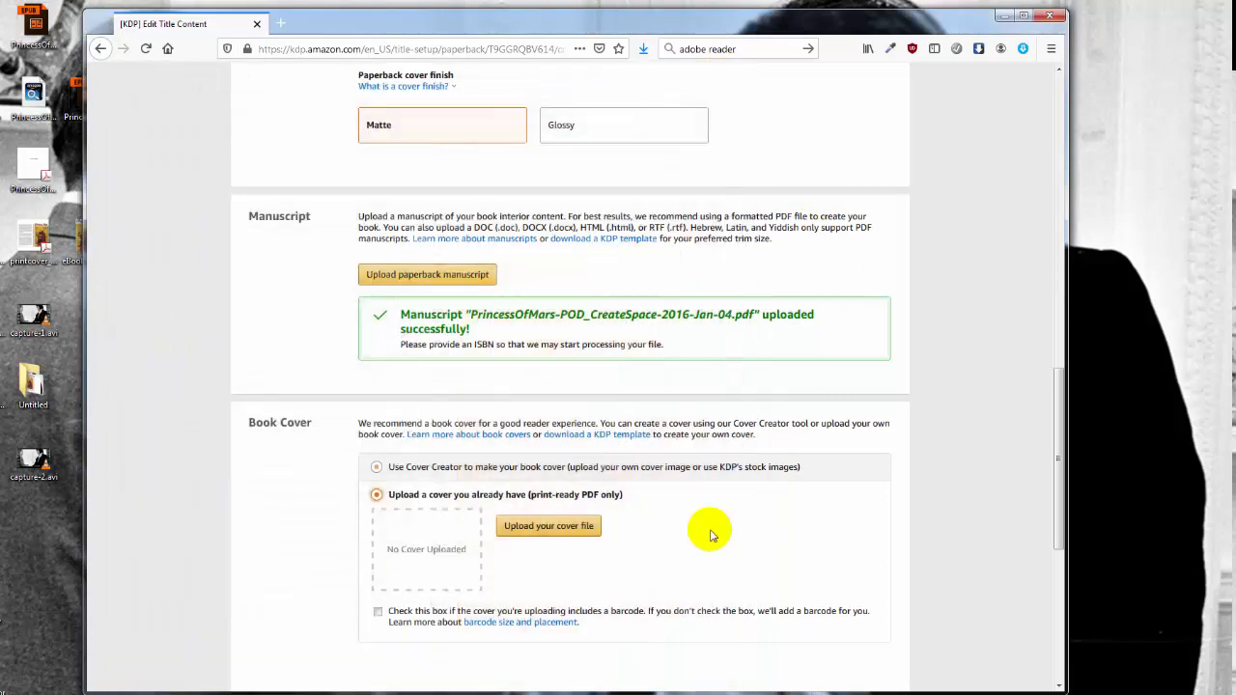
- Upload printcover_Jan2021.pdf from the Desktop as the paperback cover, without marking it as including a barcode
{"action": "scroll", "coordinate": [688, 516], "scroll_direction": "down", "scroll_amount": 2}
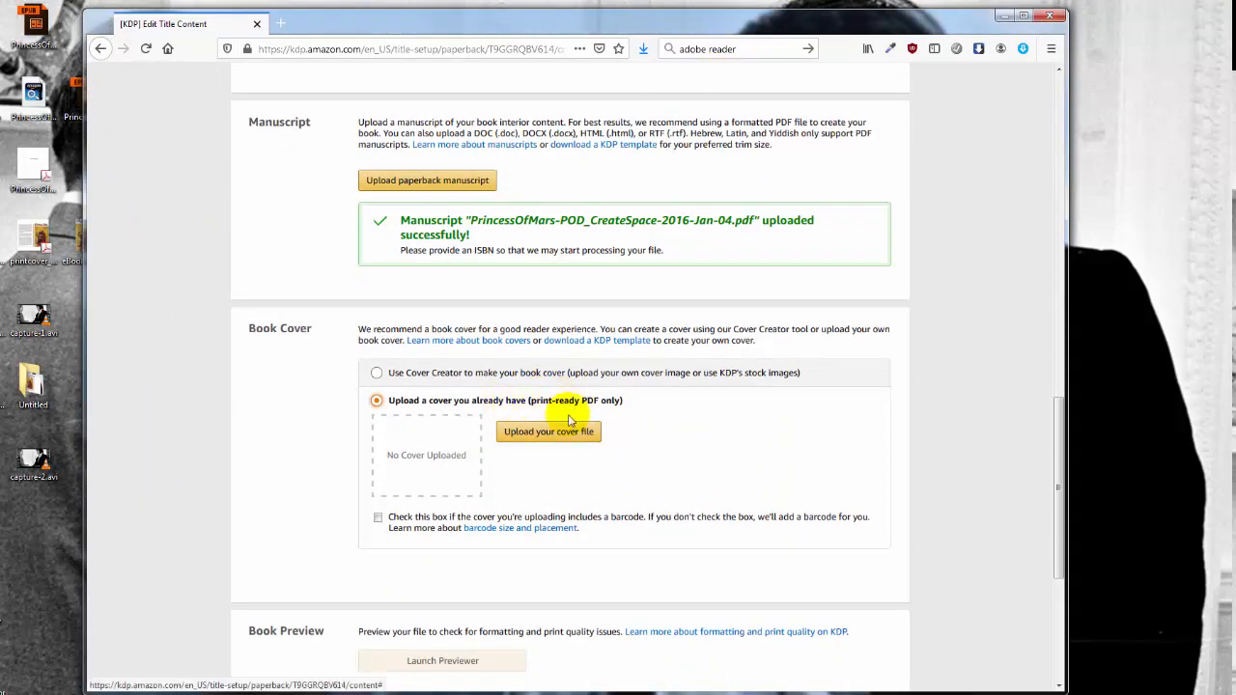
{"action": "left_click", "coordinate": [551, 433]}
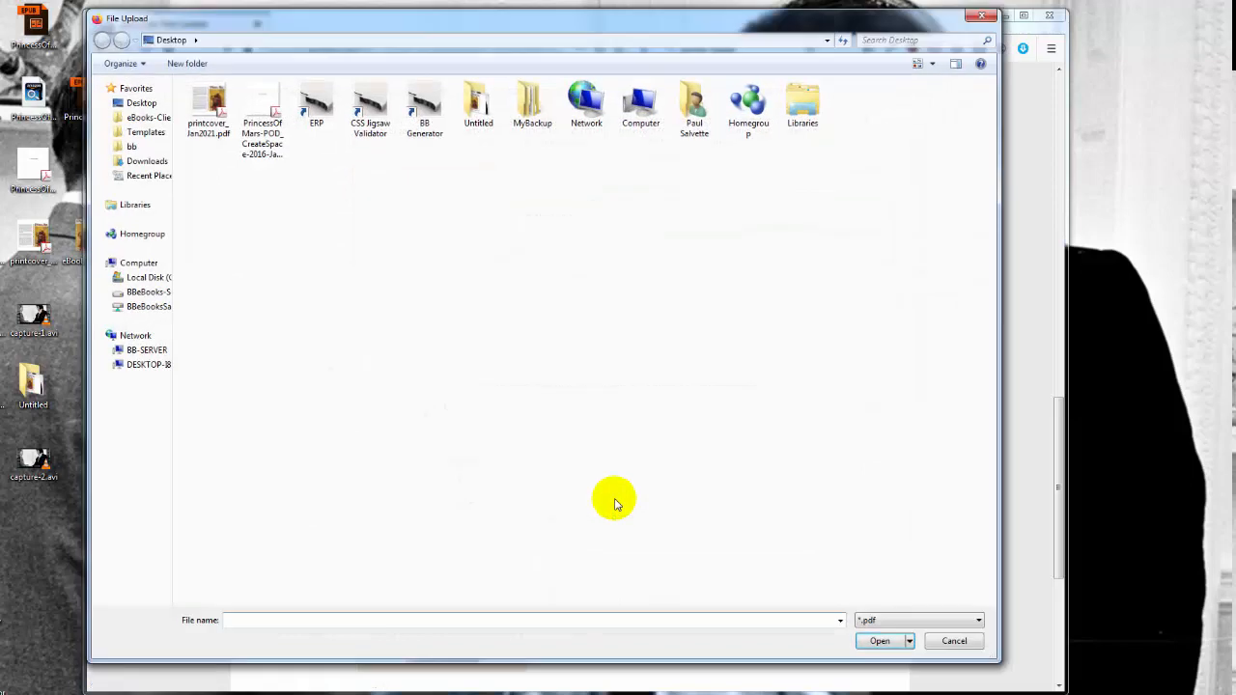
{"action": "double_click", "coordinate": [206, 121]}
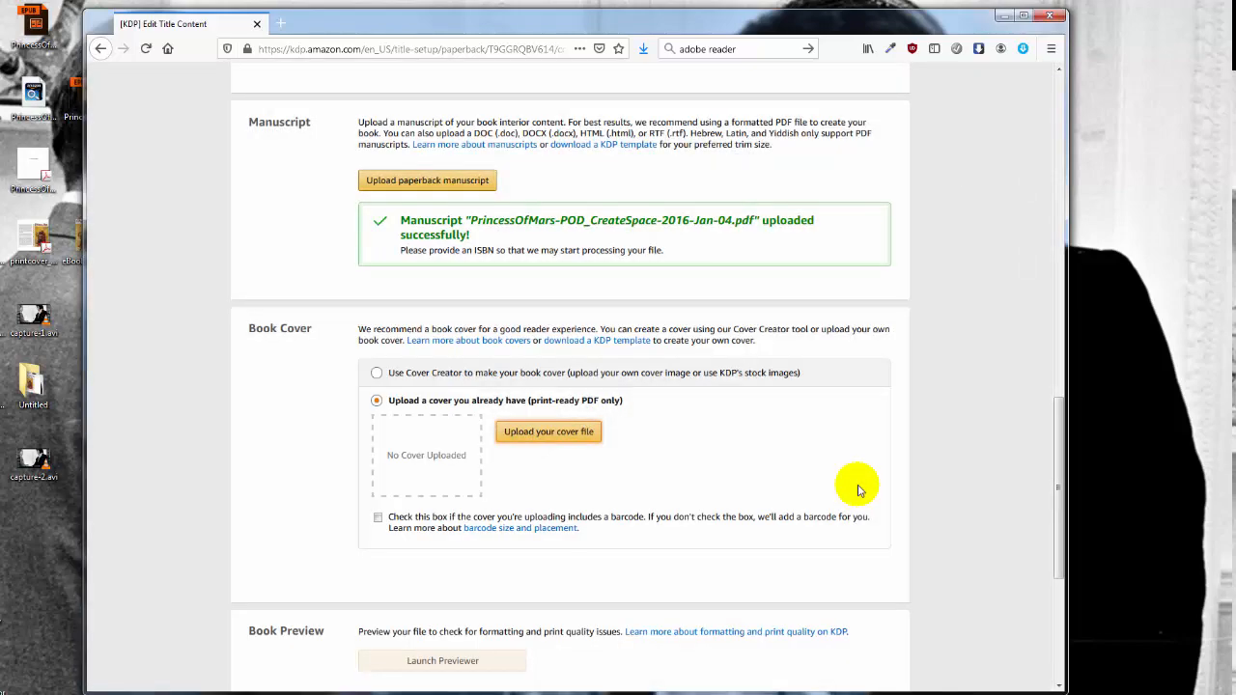
- Assign a free KDP ISBN to the paperback
{"action": "scroll", "coordinate": [763, 425], "scroll_direction": "down", "scroll_amount": 2}
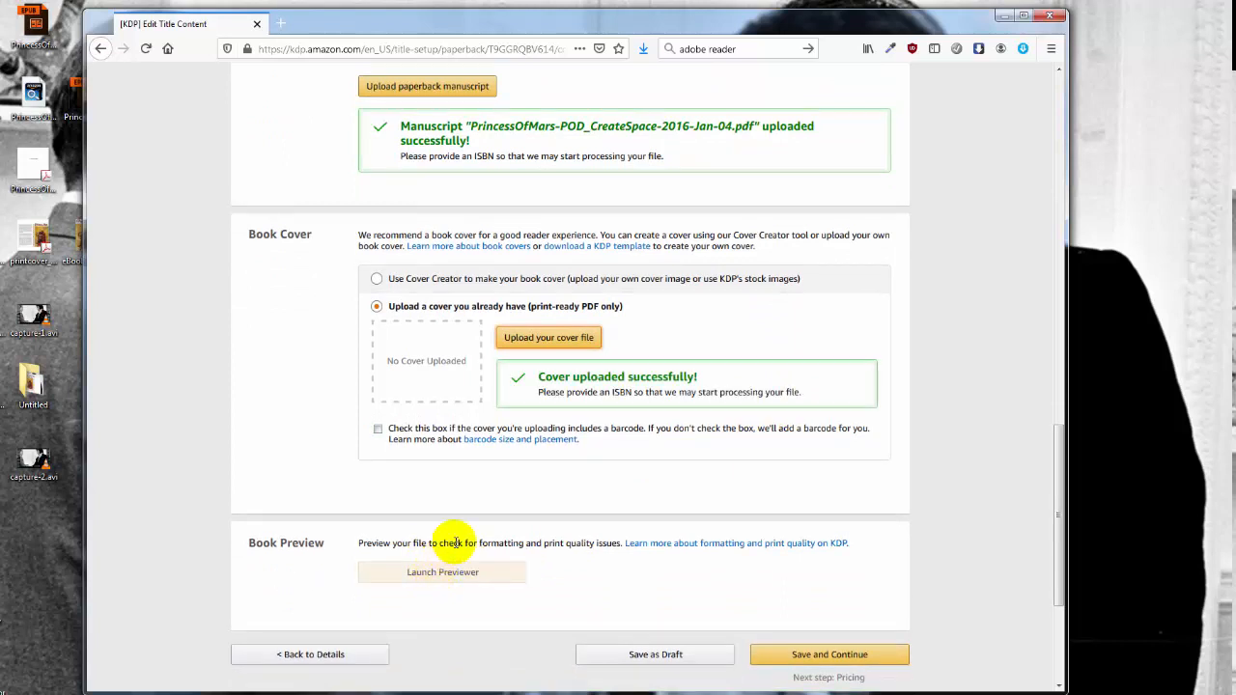
{"action": "mouse_move", "coordinate": [458, 574]}
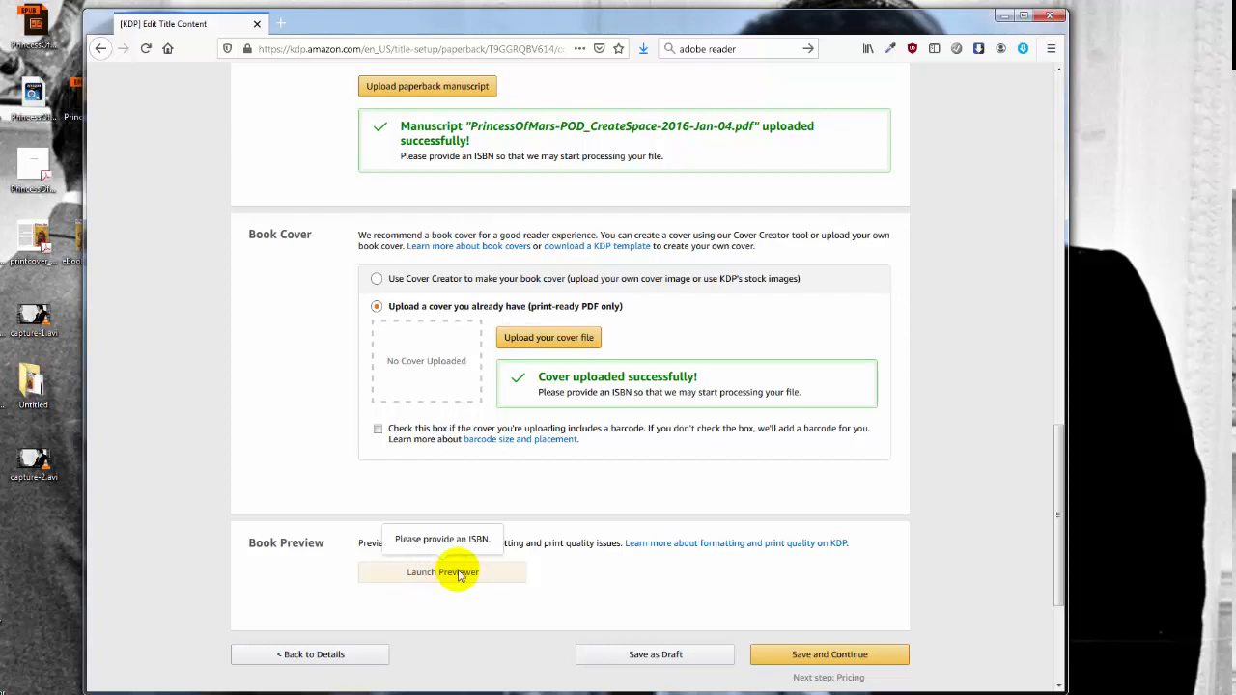
{"action": "scroll", "coordinate": [459, 573], "scroll_direction": "up", "scroll_amount": 20}
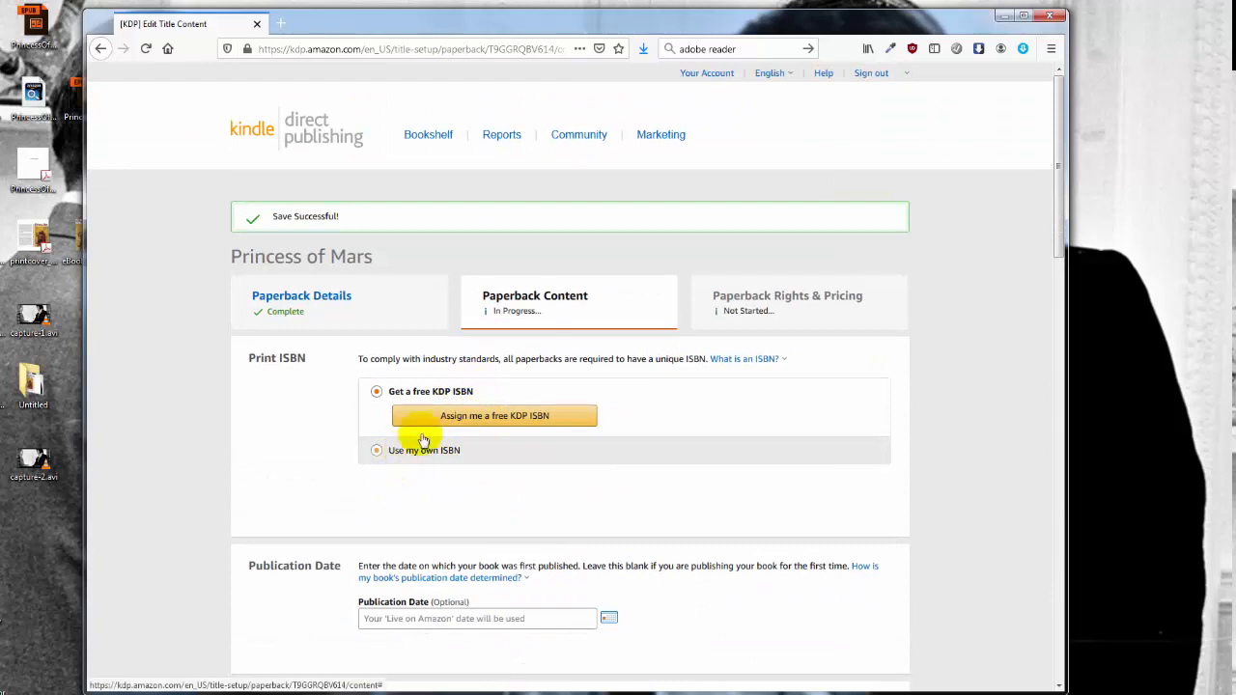
{"action": "left_click", "coordinate": [456, 418]}
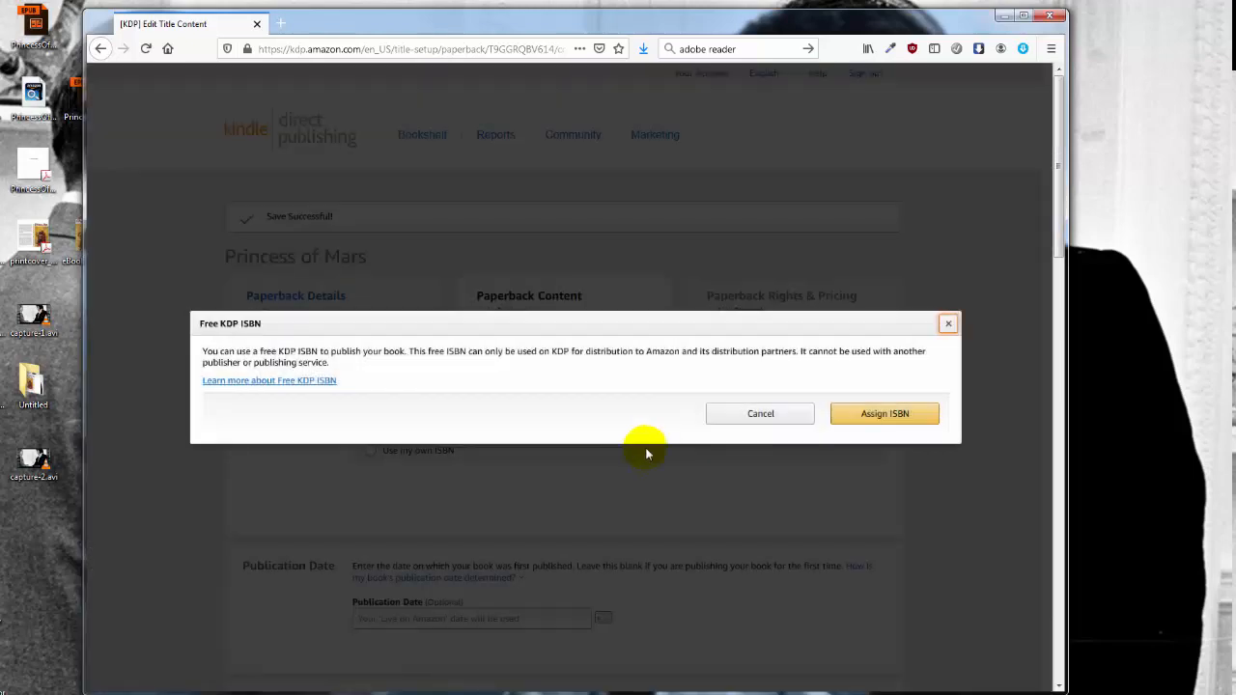
{"action": "left_click", "coordinate": [896, 413]}
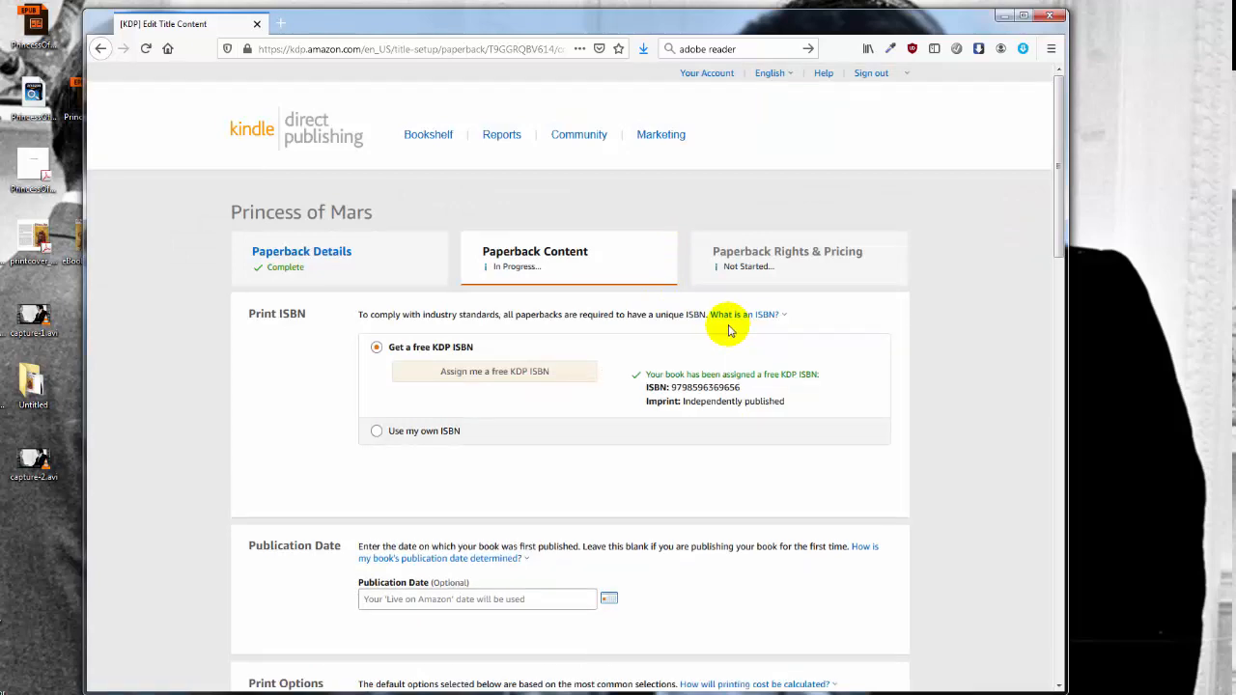
- Launch the print previewer for the paperback and page through the cover and front matter to pages 8-9
{"action": "scroll", "coordinate": [729, 330], "scroll_direction": "down", "scroll_amount": 15}
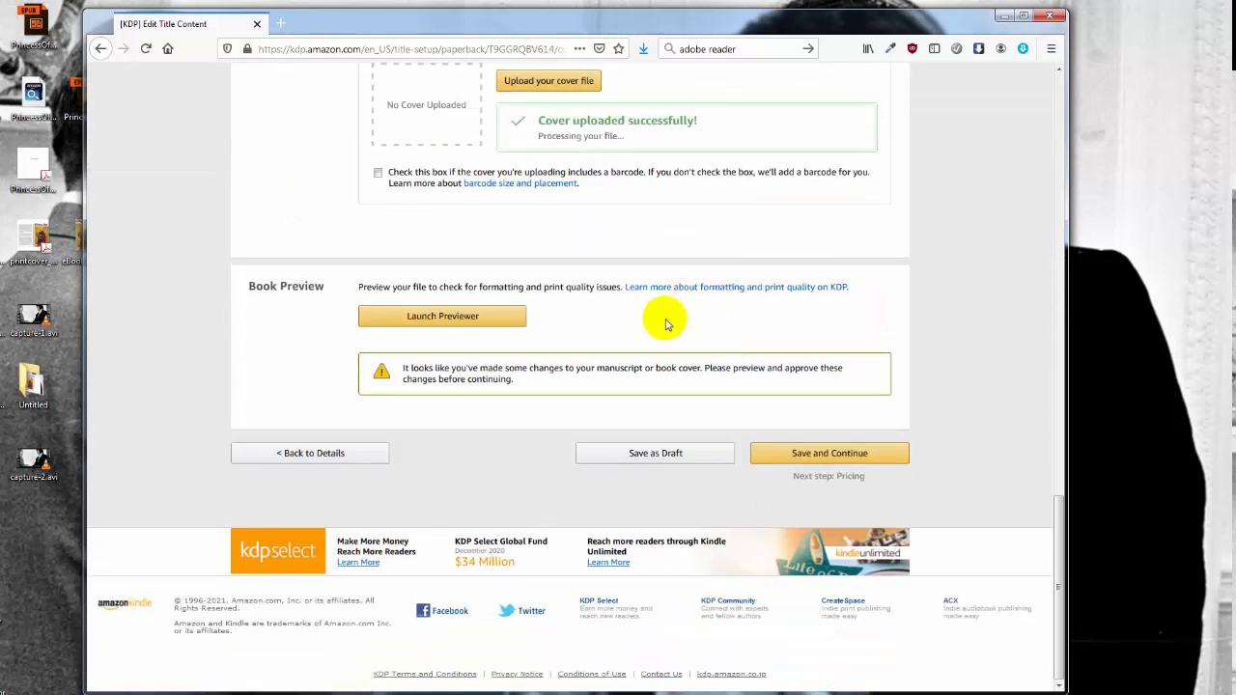
{"action": "left_click", "coordinate": [468, 319]}
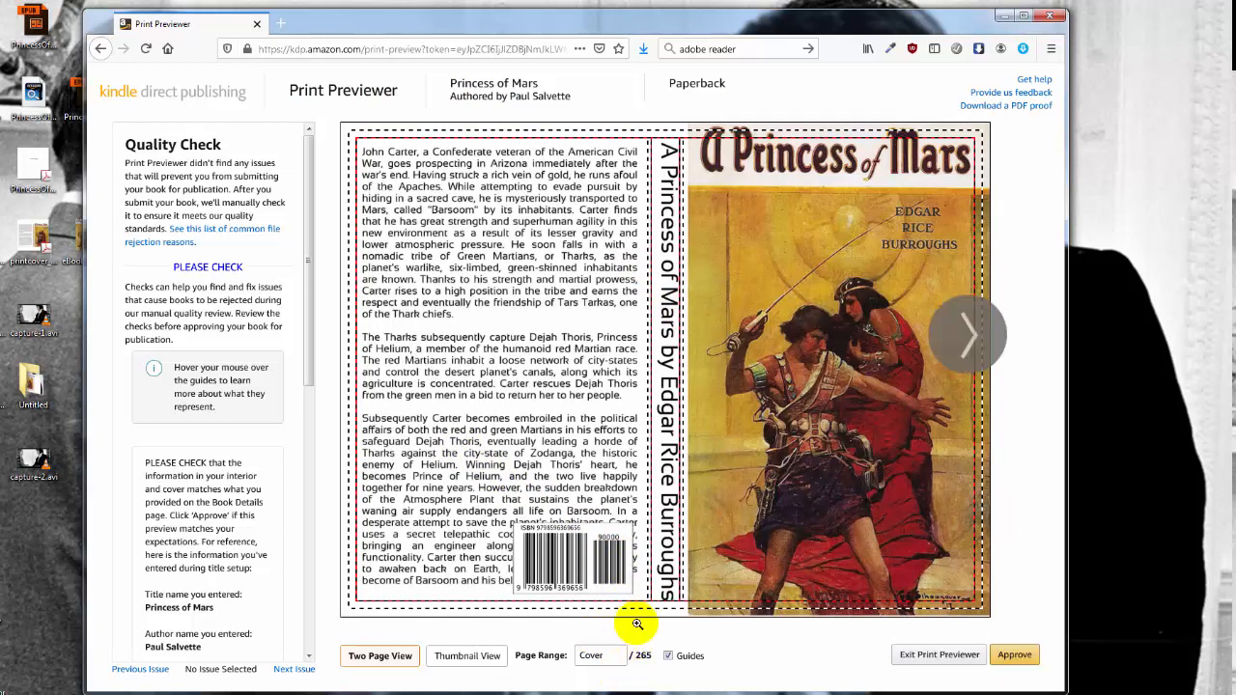
{"action": "left_click", "coordinate": [966, 348]}
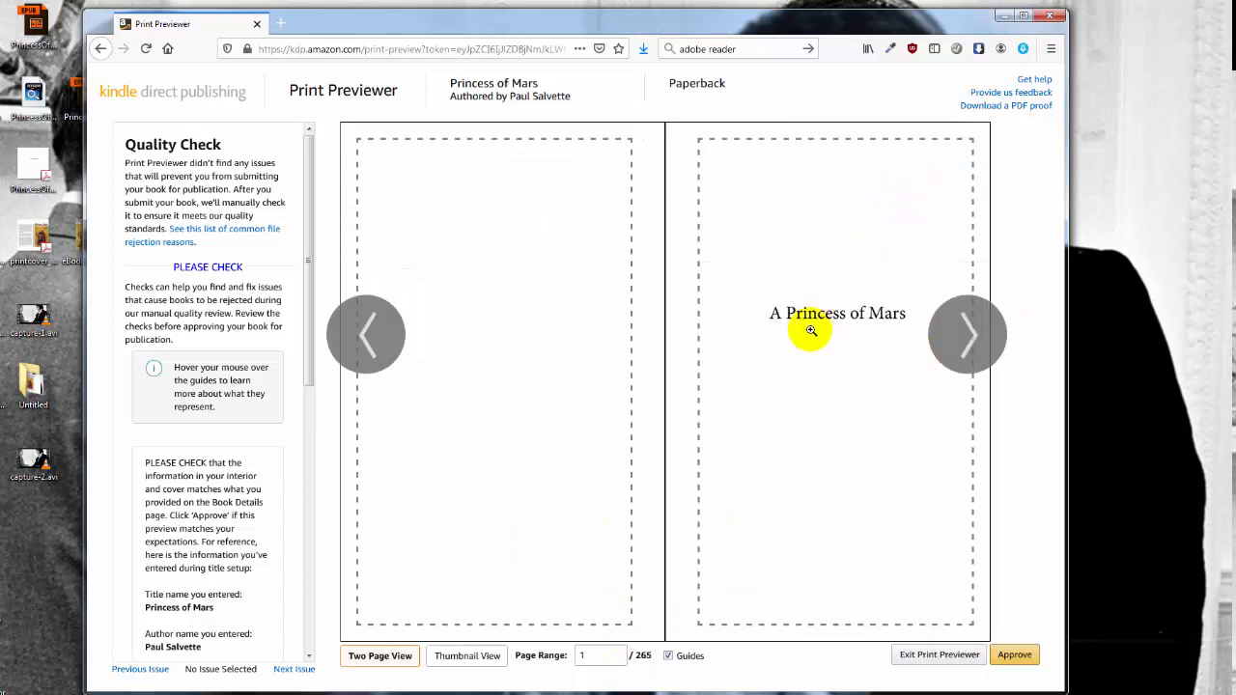
{"action": "left_click", "coordinate": [970, 359]}
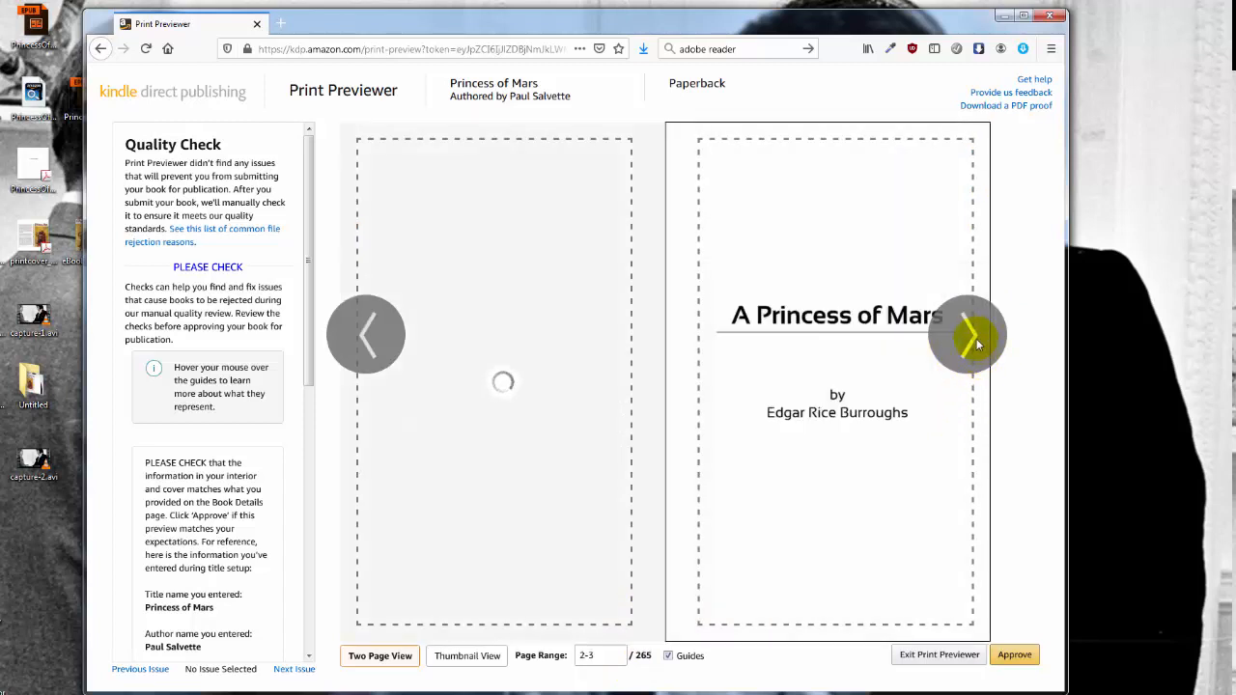
{"action": "left_click", "coordinate": [969, 338]}
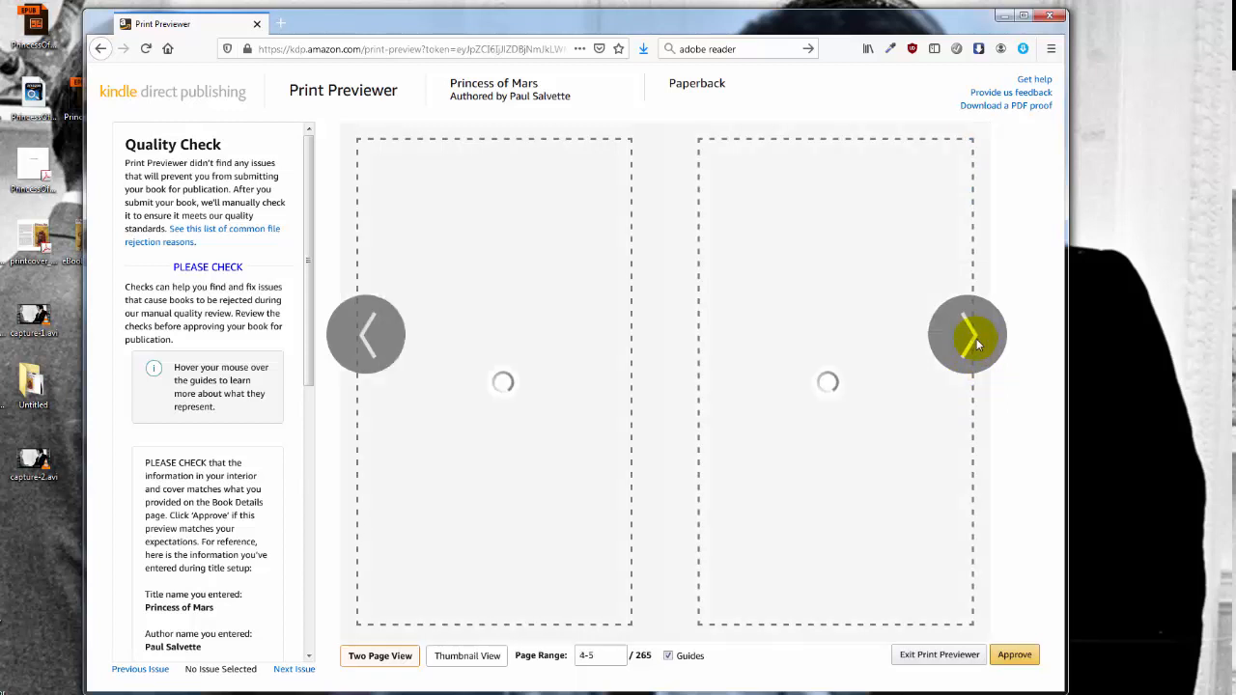
{"action": "left_click", "coordinate": [969, 338]}
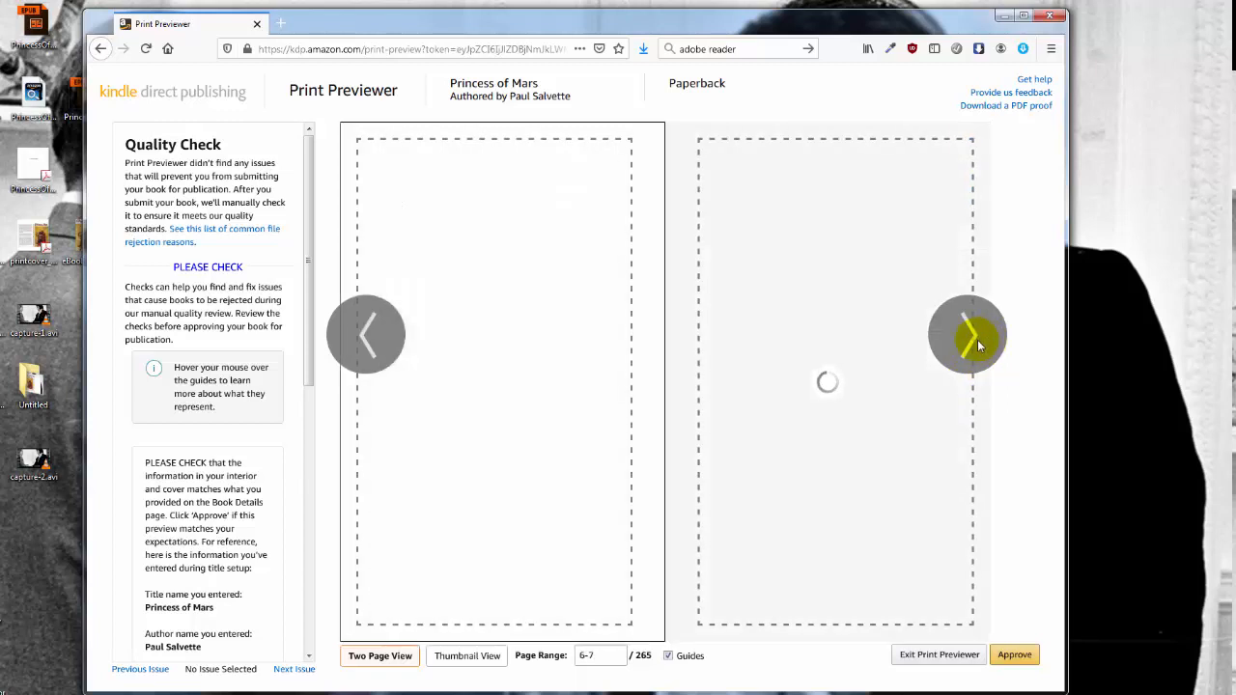
{"action": "left_click", "coordinate": [969, 338]}
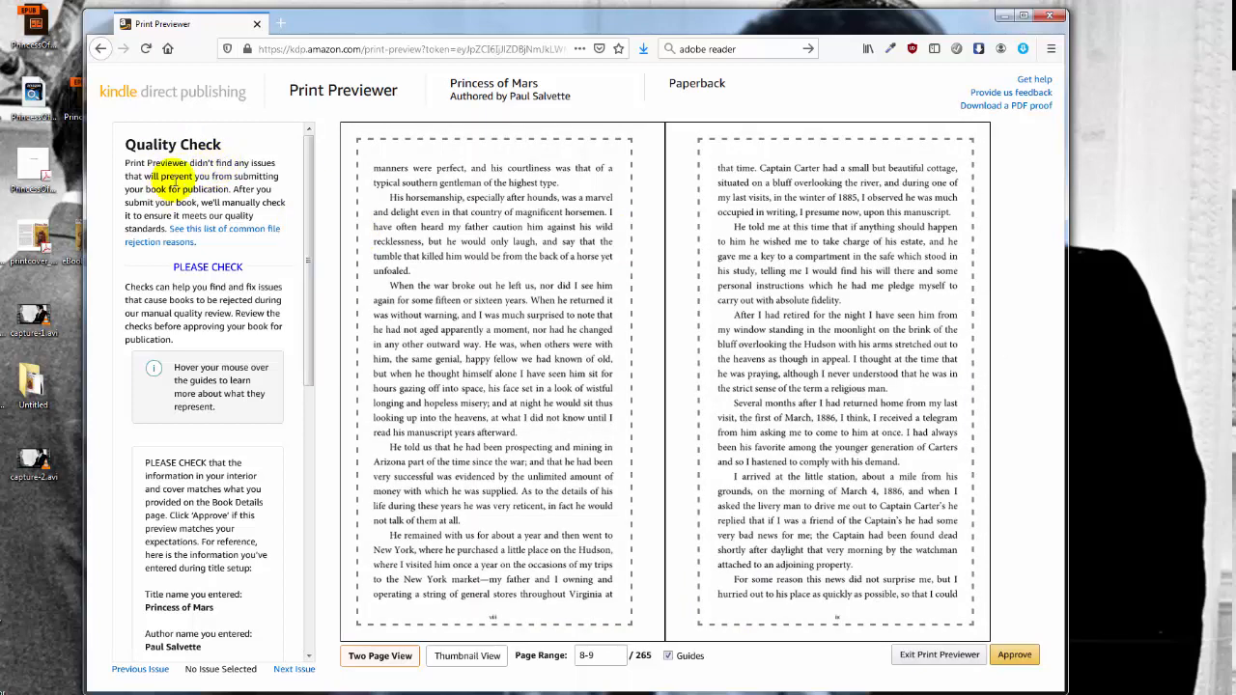
- Review the remaining quality check notes, page forward to 14-15, inspect the text up close, and exit the previewer without approving
{"action": "left_click_drag", "start_coordinate": [311, 251], "coordinate": [313, 577]}
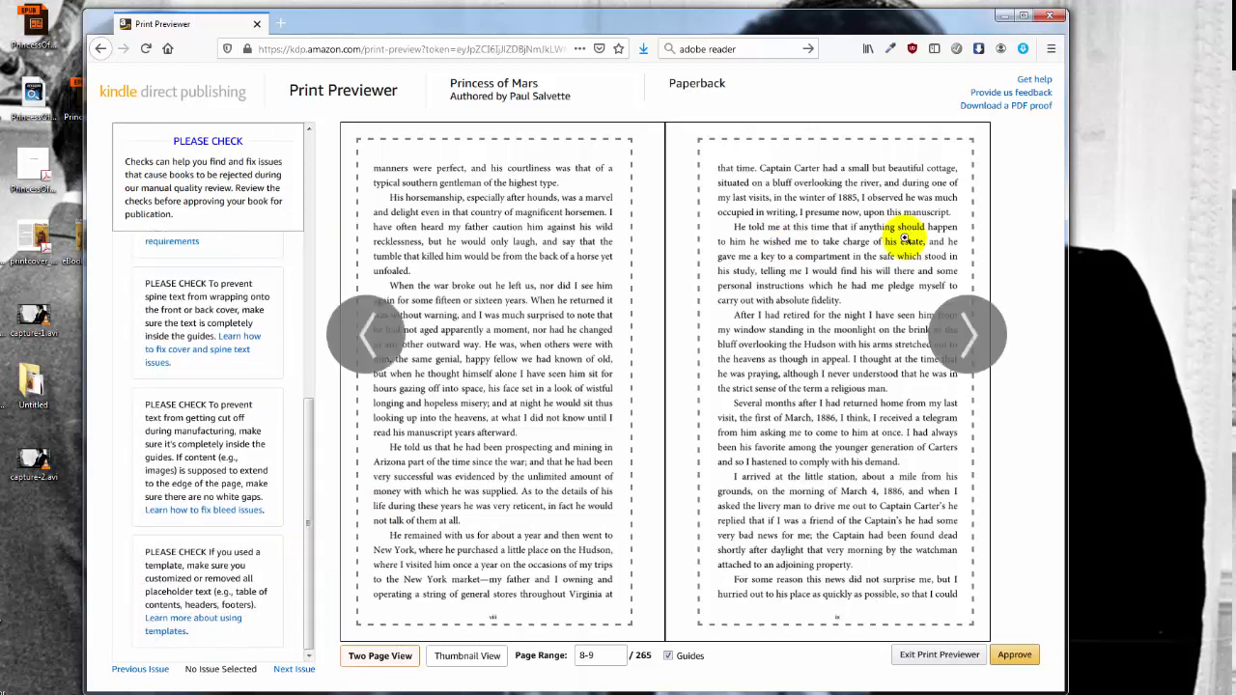
{"action": "left_click", "coordinate": [956, 328]}
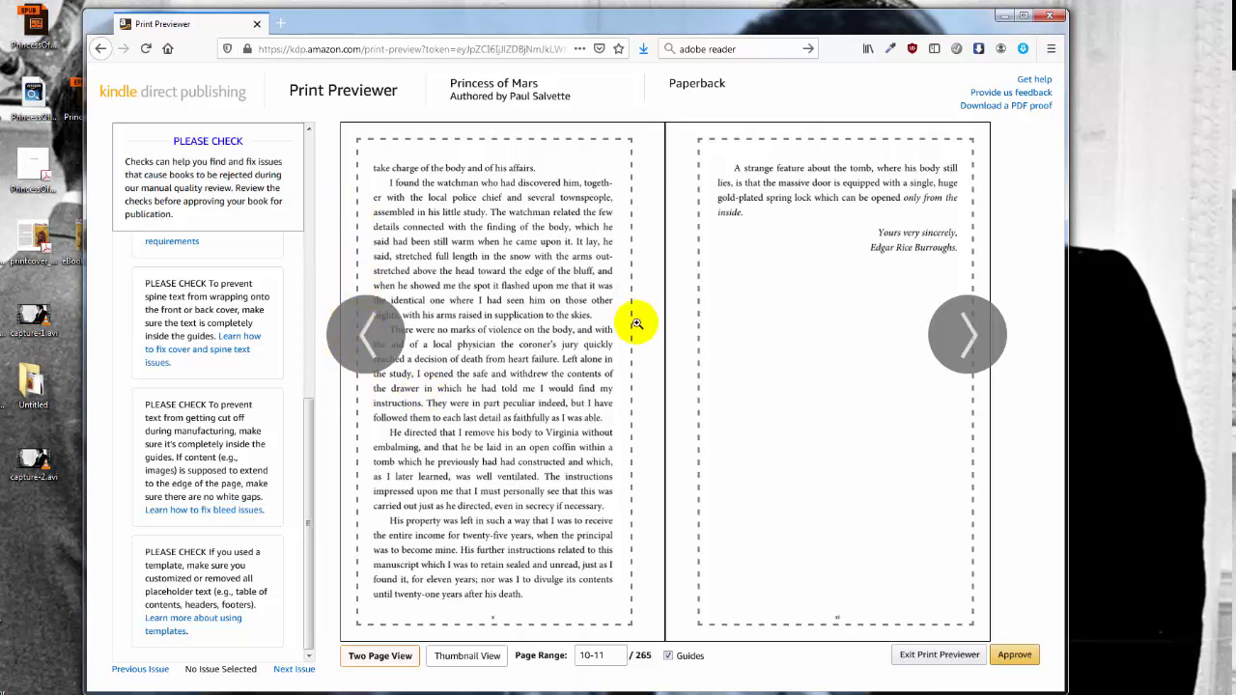
{"action": "left_click", "coordinate": [968, 336]}
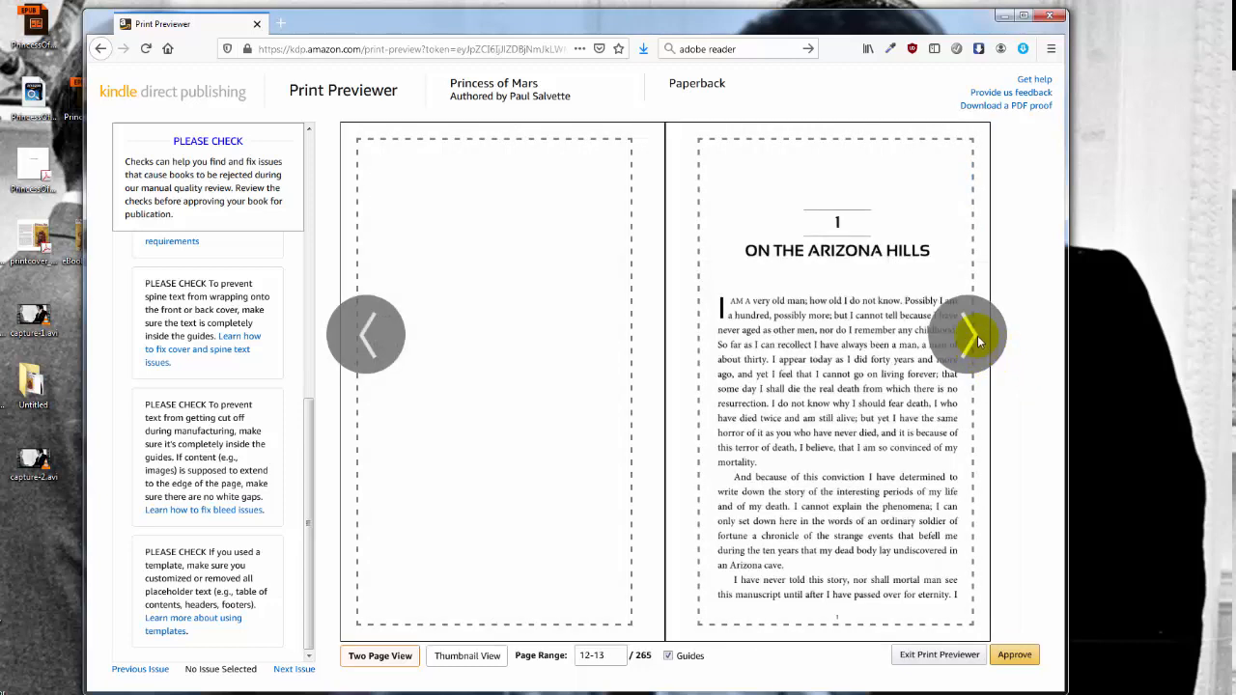
{"action": "left_click", "coordinate": [977, 340]}
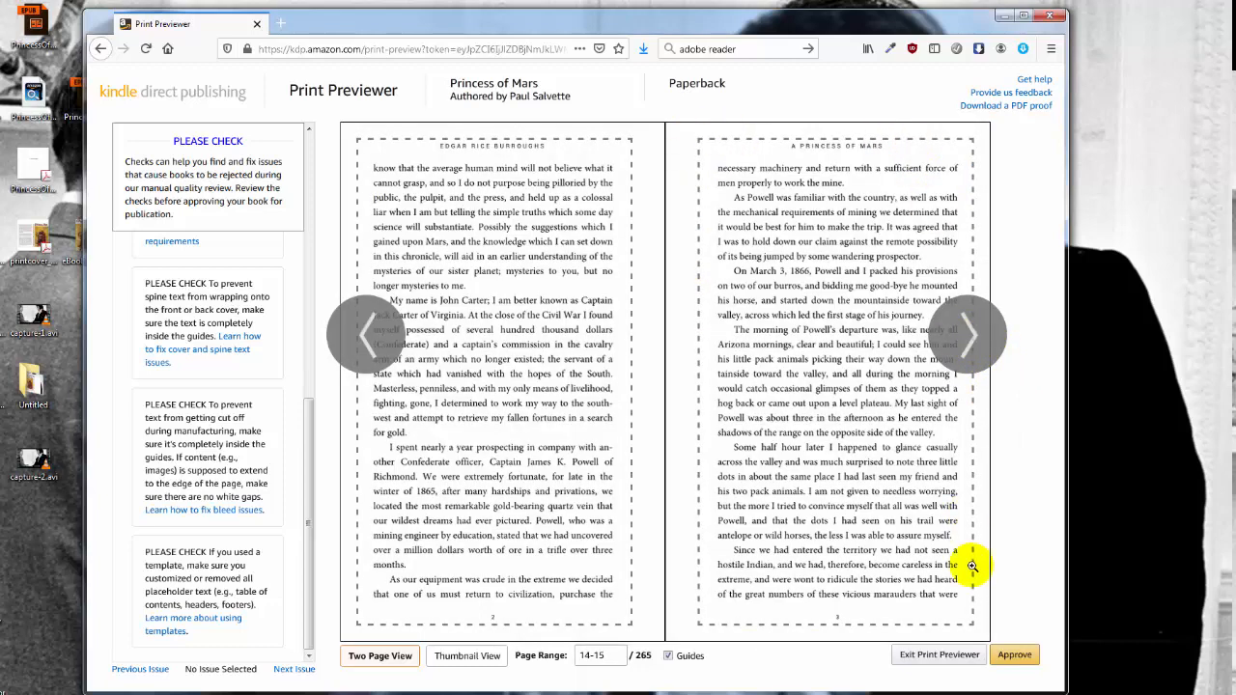
{"action": "left_click", "coordinate": [949, 376]}
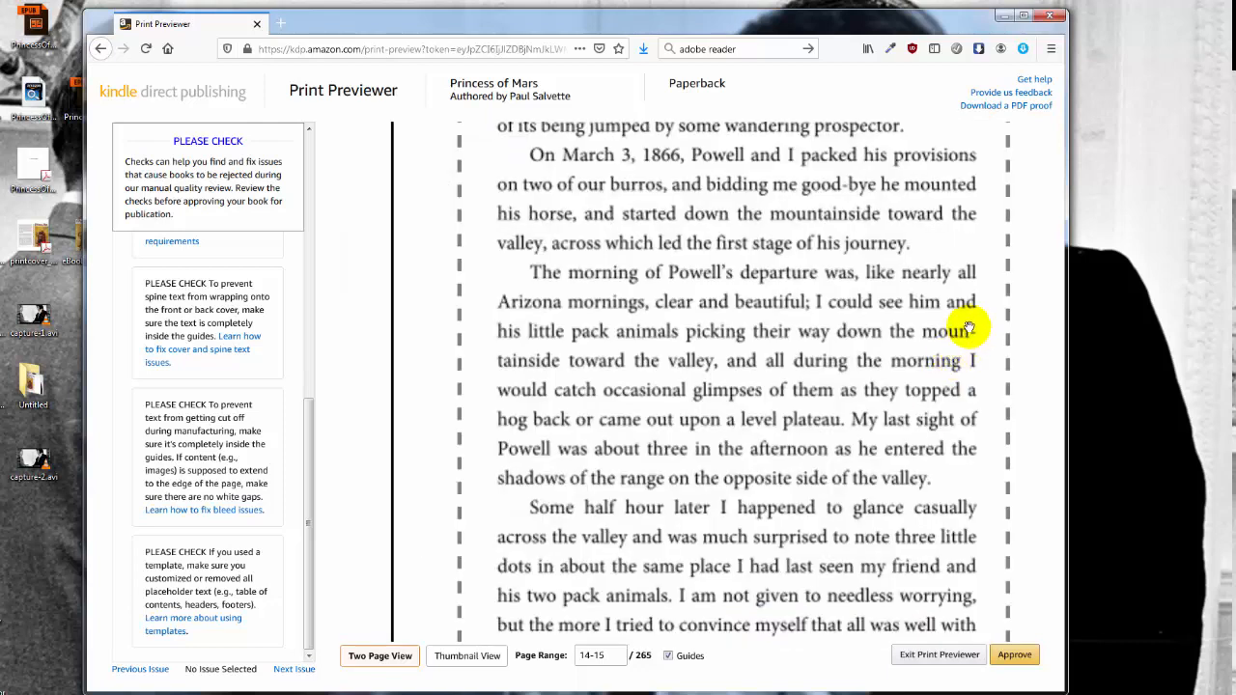
{"action": "left_click", "coordinate": [338, 490]}
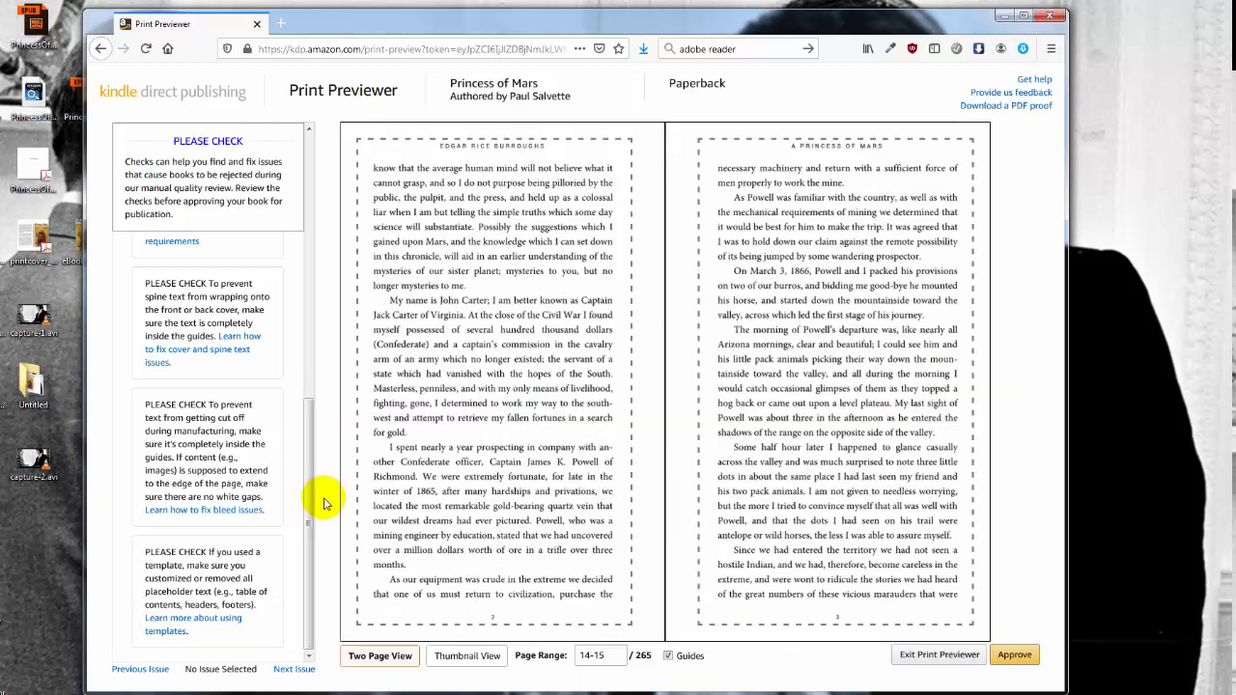
{"action": "left_click", "coordinate": [938, 655]}
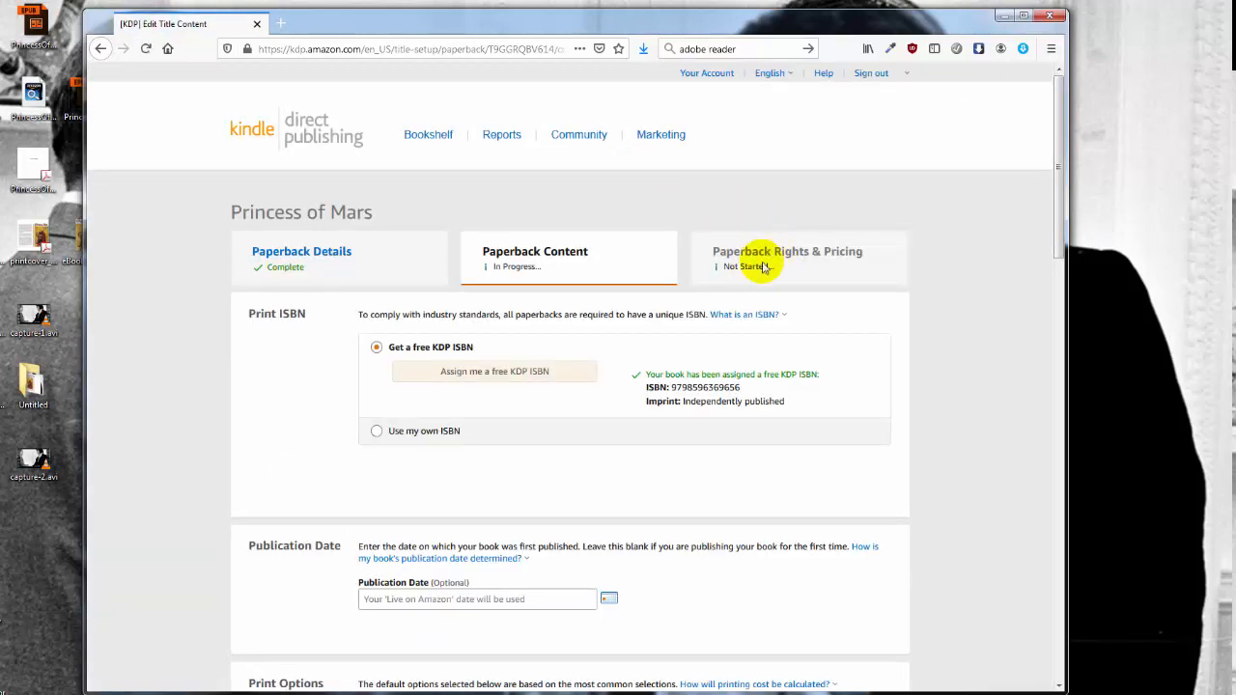
- Try to save the paperback content and continue to pricing, and look through the page for highlighted errors
{"action": "scroll", "coordinate": [731, 254], "scroll_direction": "down", "scroll_amount": 15}
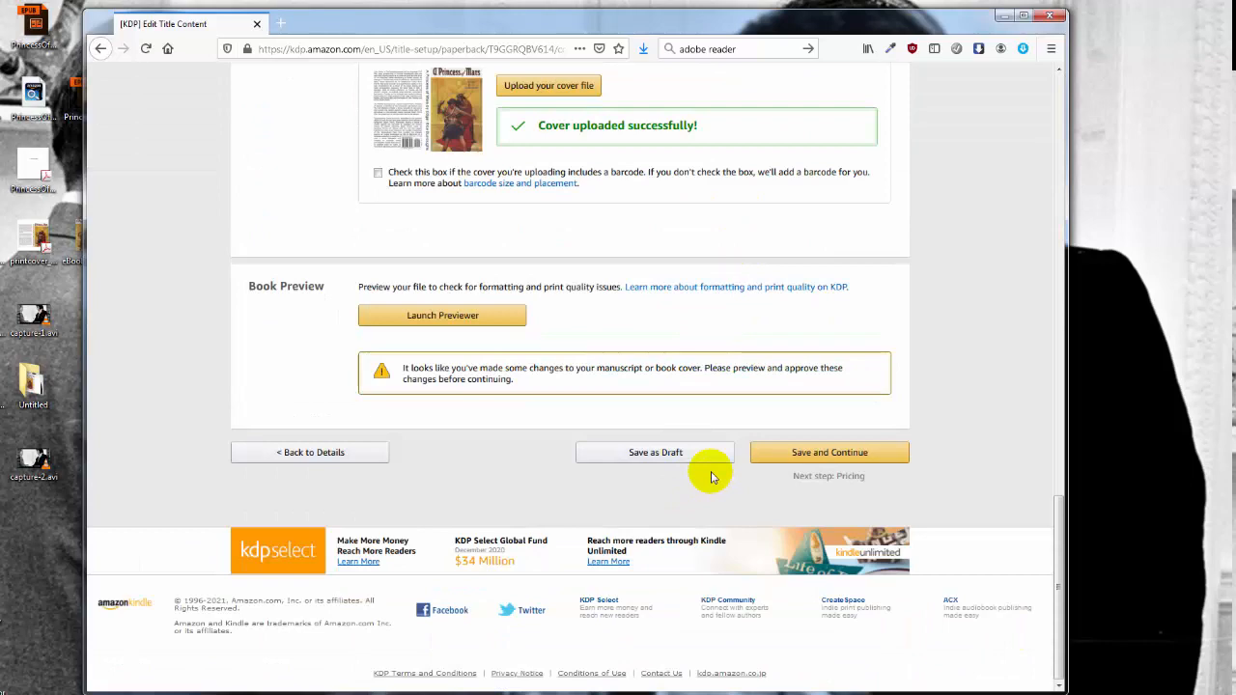
{"action": "left_click", "coordinate": [810, 454]}
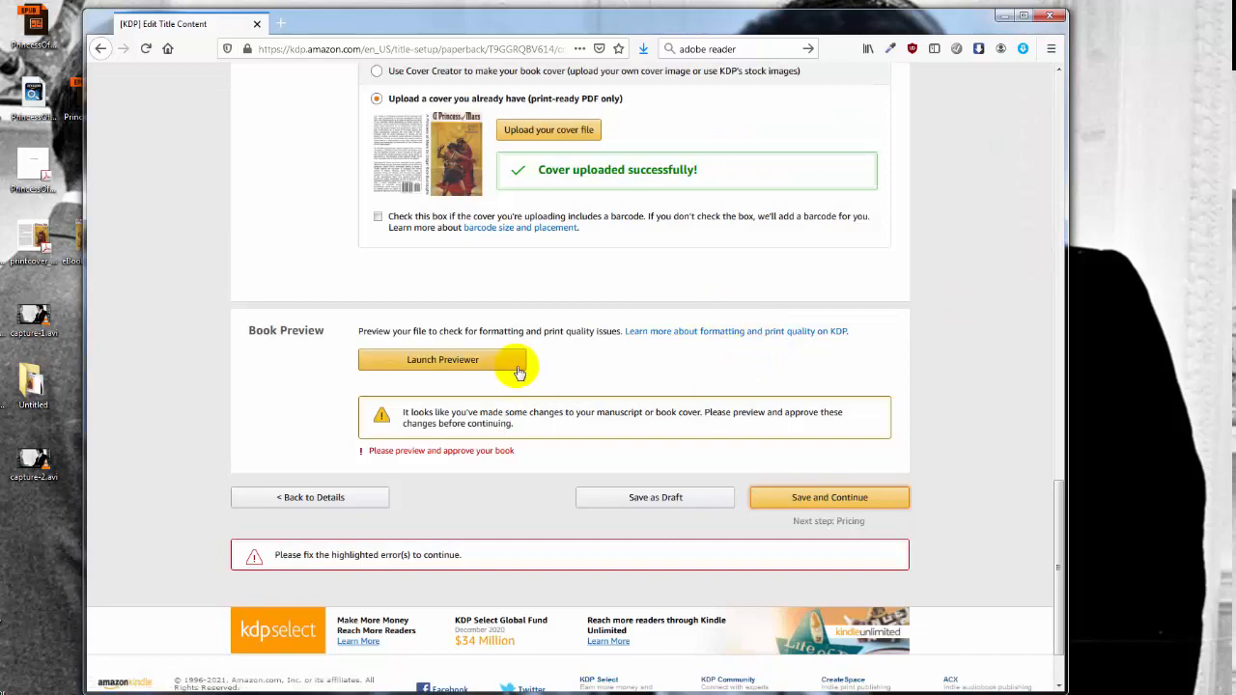
{"action": "scroll", "coordinate": [746, 494], "scroll_direction": "up", "scroll_amount": 15}
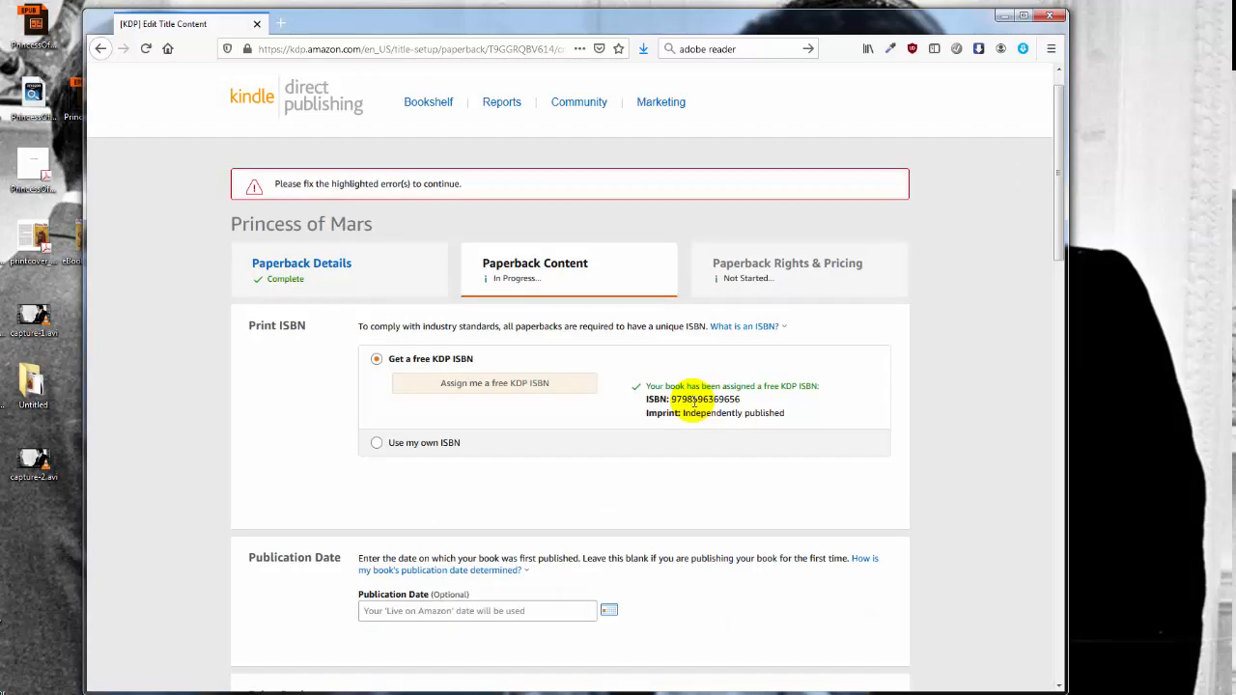
{"action": "scroll", "coordinate": [691, 404], "scroll_direction": "down", "scroll_amount": 10}
{"action": "scroll", "coordinate": [628, 406], "scroll_direction": "down", "scroll_amount": 5}
{"action": "scroll", "coordinate": [566, 348], "scroll_direction": "up", "scroll_amount": 20}
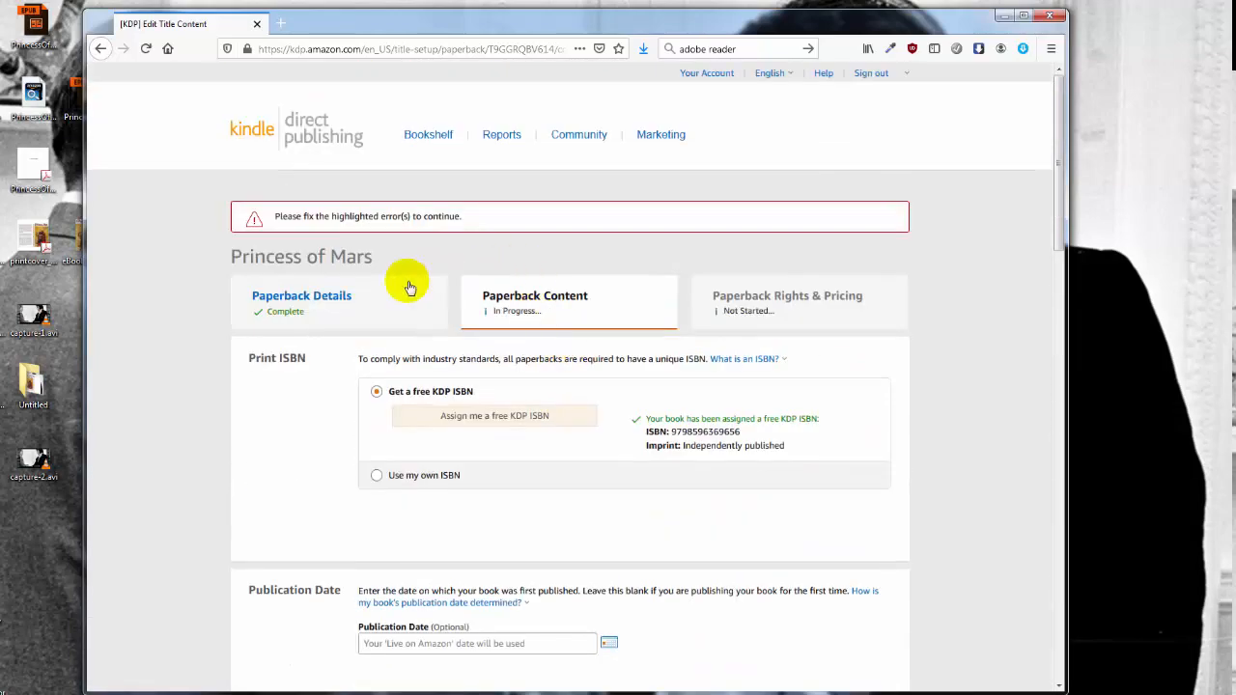
{"action": "scroll", "coordinate": [401, 234], "scroll_direction": "down", "scroll_amount": 20}
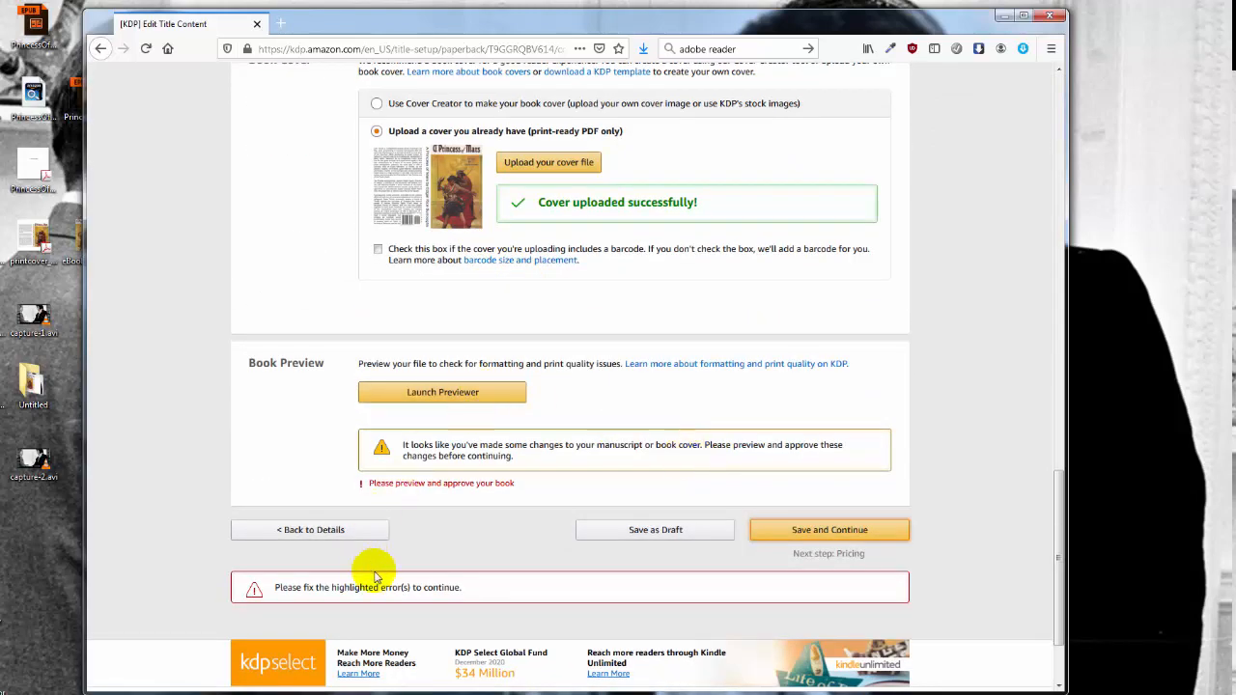
- Reopen the paperback in the print previewer and approve it
{"action": "left_click_drag", "start_coordinate": [379, 586], "coordinate": [385, 584]}
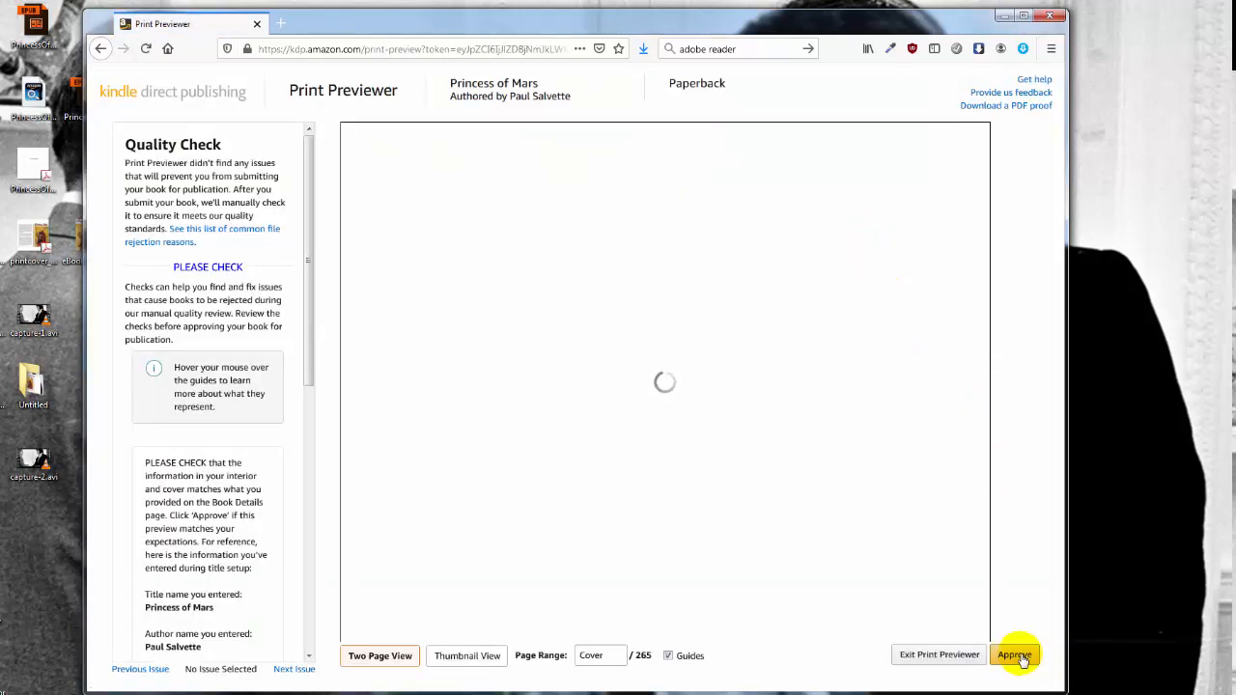
{"action": "left_click", "coordinate": [1020, 657]}
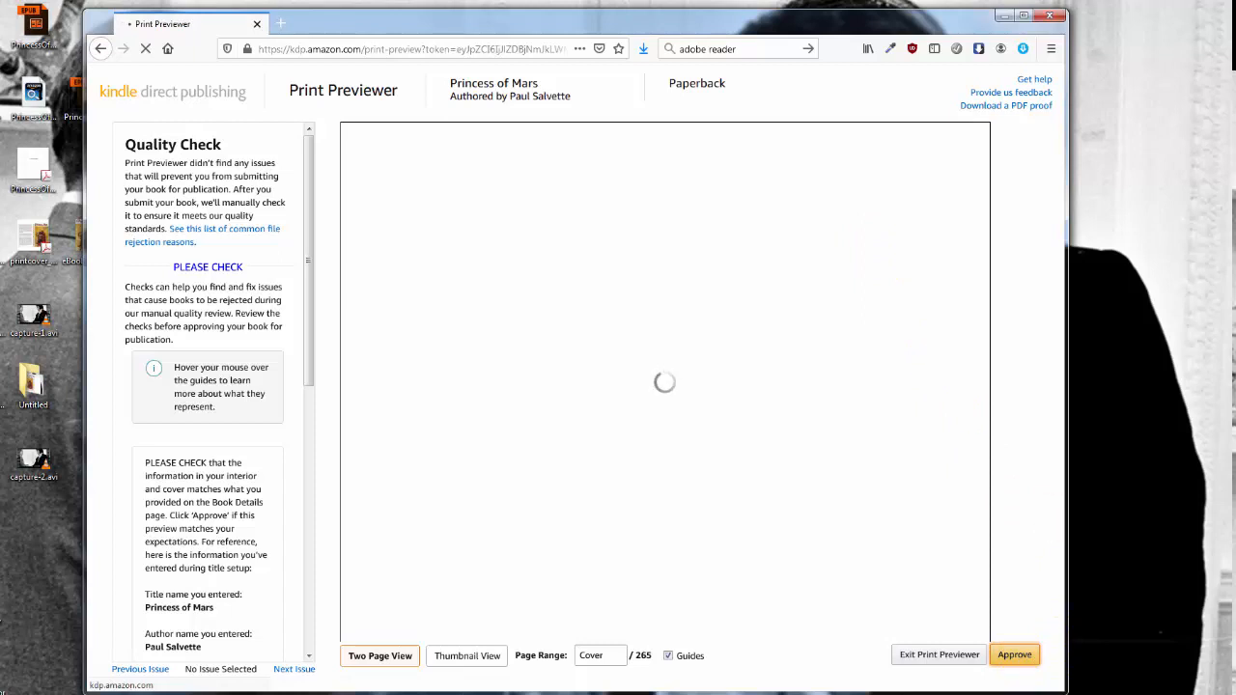
{"action": "left_click", "coordinate": [1011, 663]}
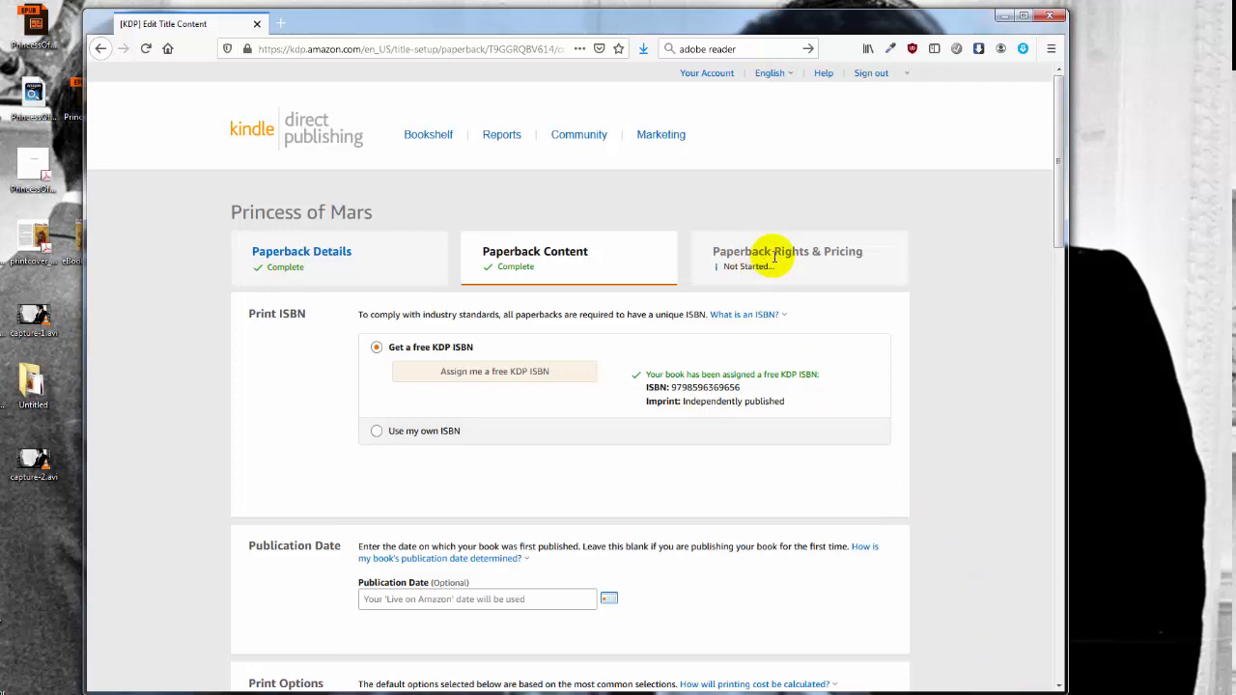
- Save the completed paperback content and continue to the rights and pricing page
{"action": "scroll", "coordinate": [763, 269], "scroll_direction": "down", "scroll_amount": 15}
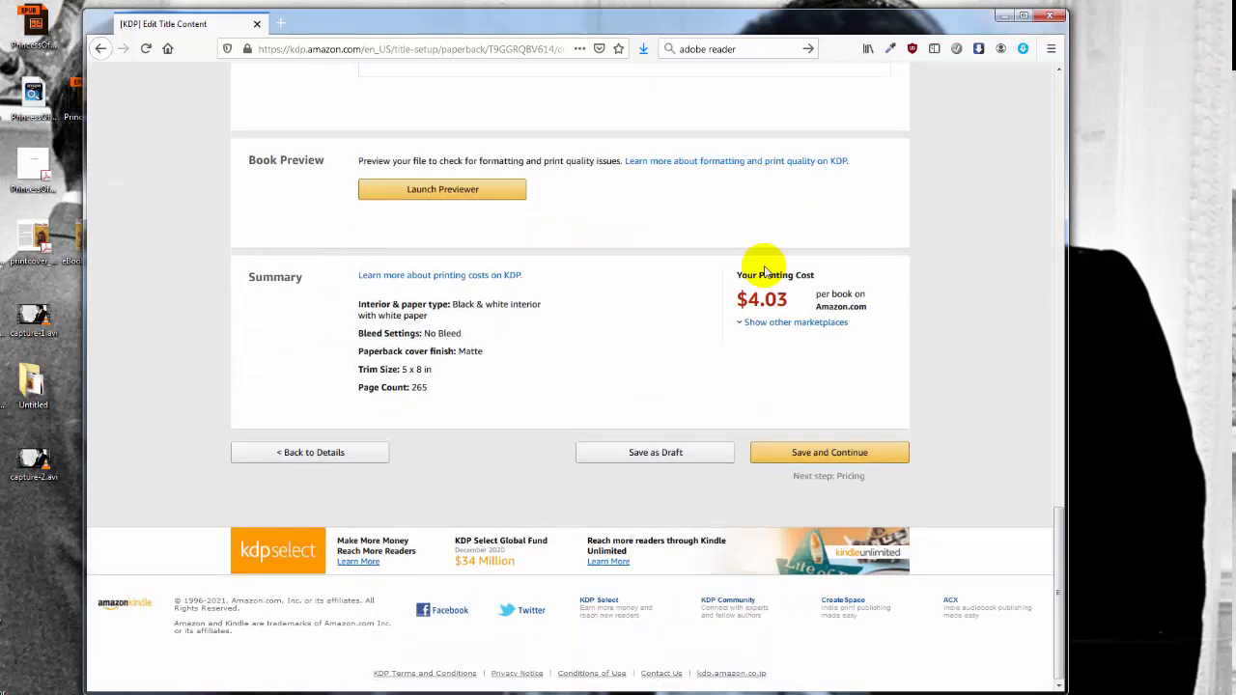
{"action": "left_click", "coordinate": [852, 450]}
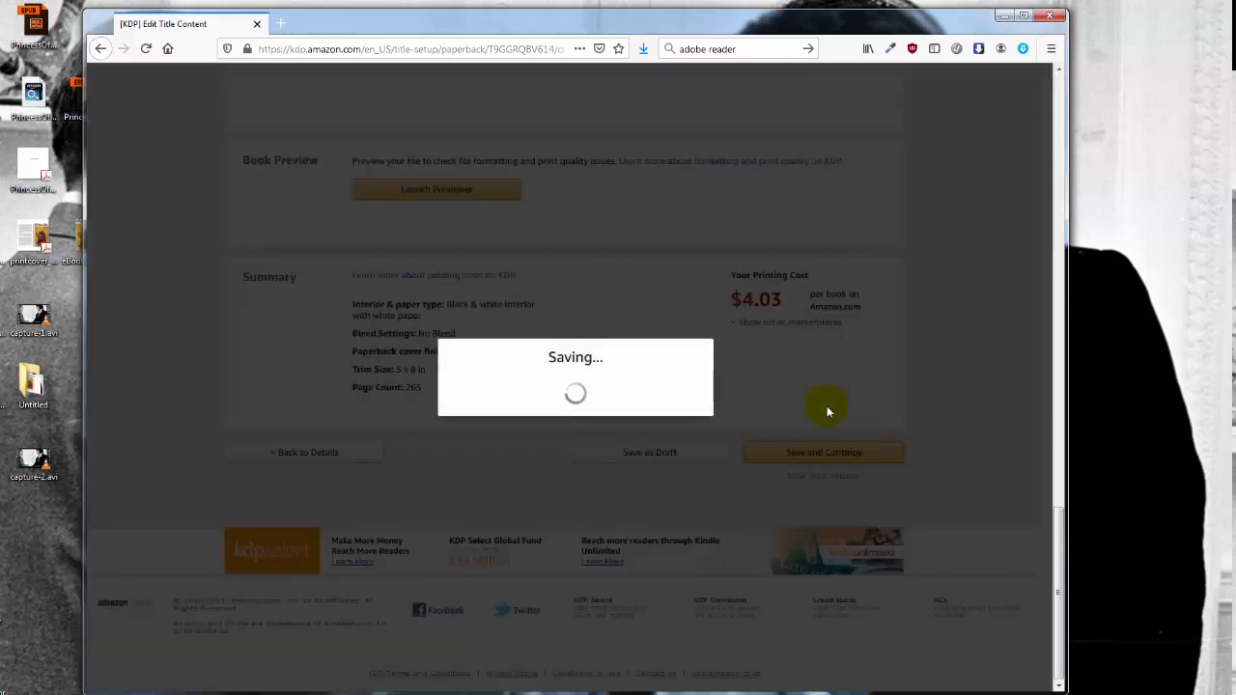
{"action": "scroll", "coordinate": [673, 279], "scroll_direction": "up", "scroll_amount": 6}
{"action": "scroll", "coordinate": [672, 279], "scroll_direction": "up", "scroll_amount": 1}
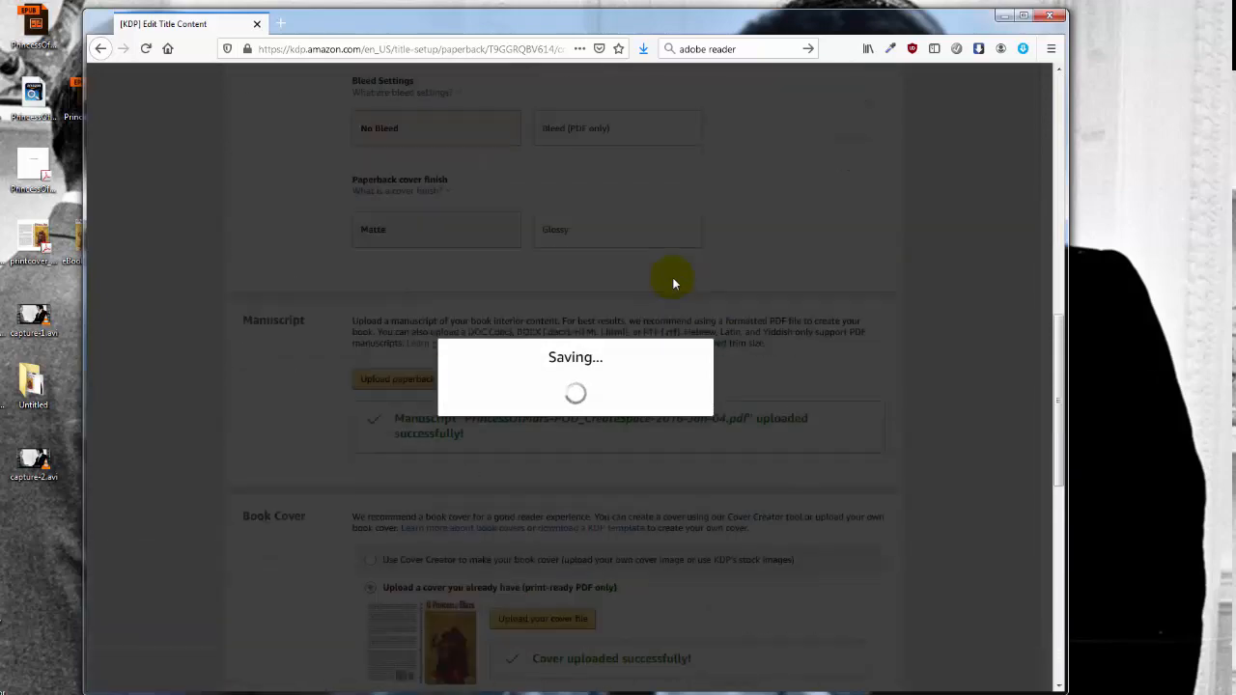
{"action": "scroll", "coordinate": [688, 293], "scroll_direction": "down", "scroll_amount": 5}
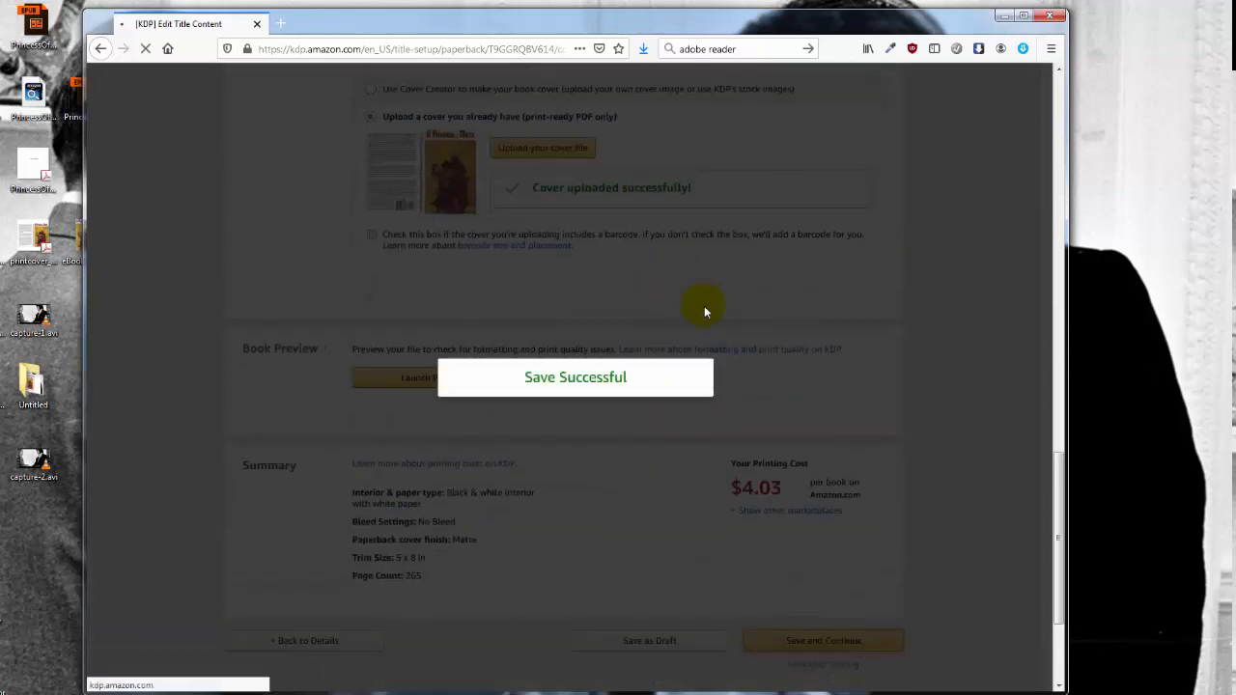
{"action": "scroll", "coordinate": [704, 311], "scroll_direction": "up", "scroll_amount": 15}
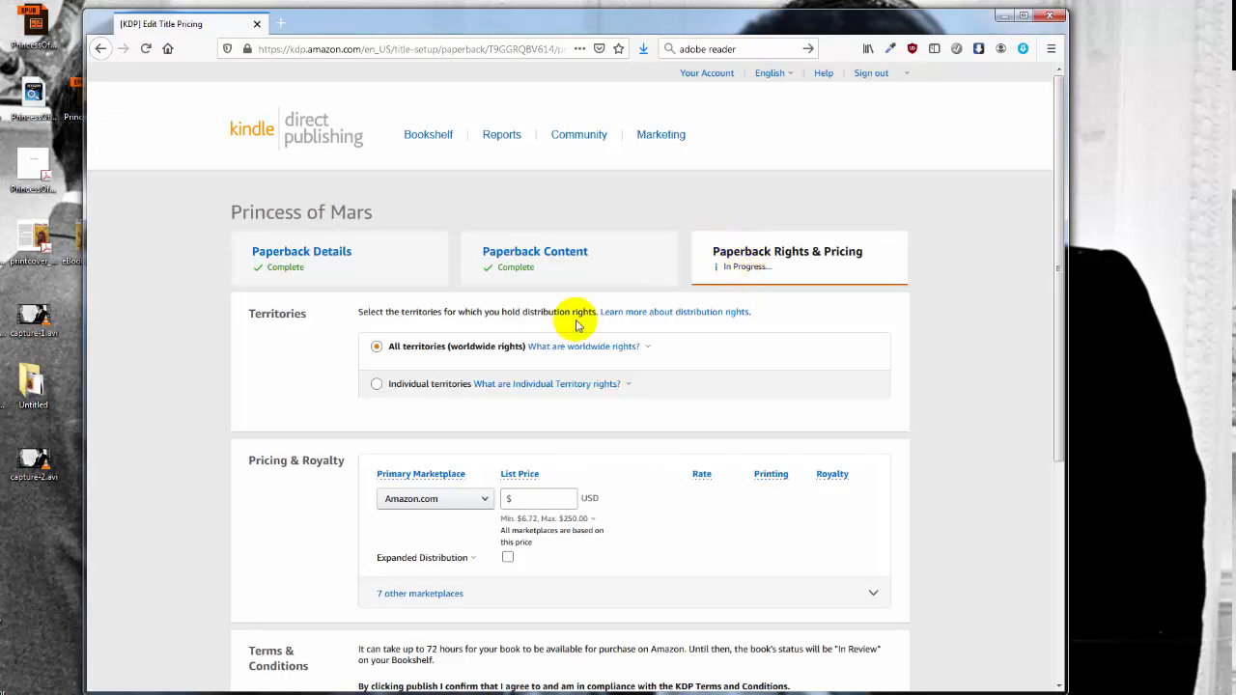
- Set the Amazon.com paperback list price to 9.99 USD and read the explanation of the minimum list price
{"action": "scroll", "coordinate": [579, 328], "scroll_direction": "down", "scroll_amount": 2}
{"action": "left_click", "coordinate": [557, 406]}
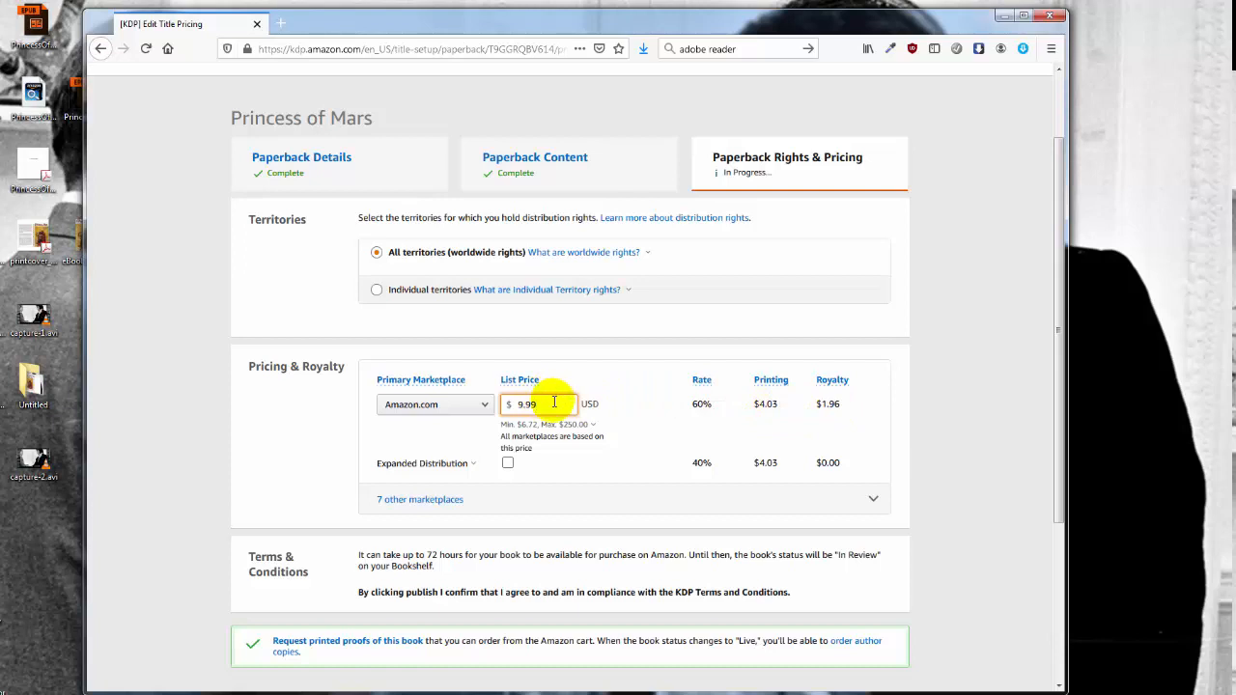
{"action": "left_click_drag", "start_coordinate": [552, 404], "coordinate": [469, 416]}
{"action": "left_click", "coordinate": [522, 427]}
{"action": "left_click", "coordinate": [635, 462]}
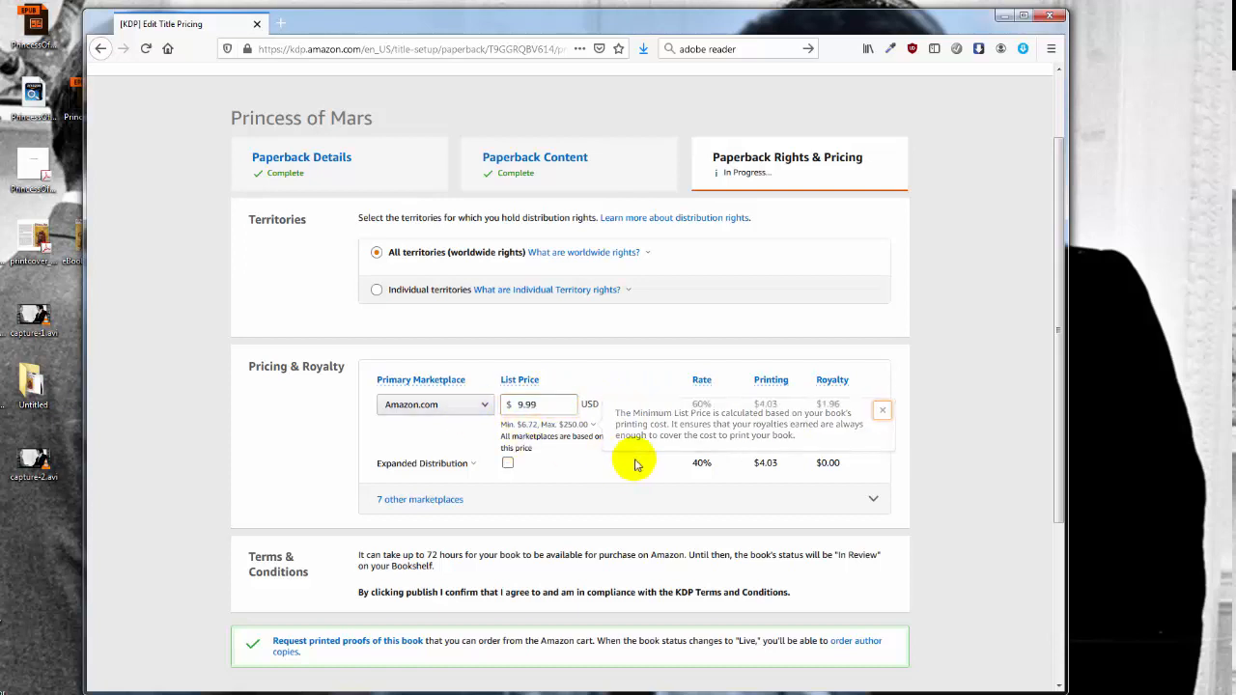
- Set the Amazon.com paperback list price to 12.99 USD and enable Expanded Distribution, with the other marketplaces expanded
{"action": "left_click", "coordinate": [522, 405]}
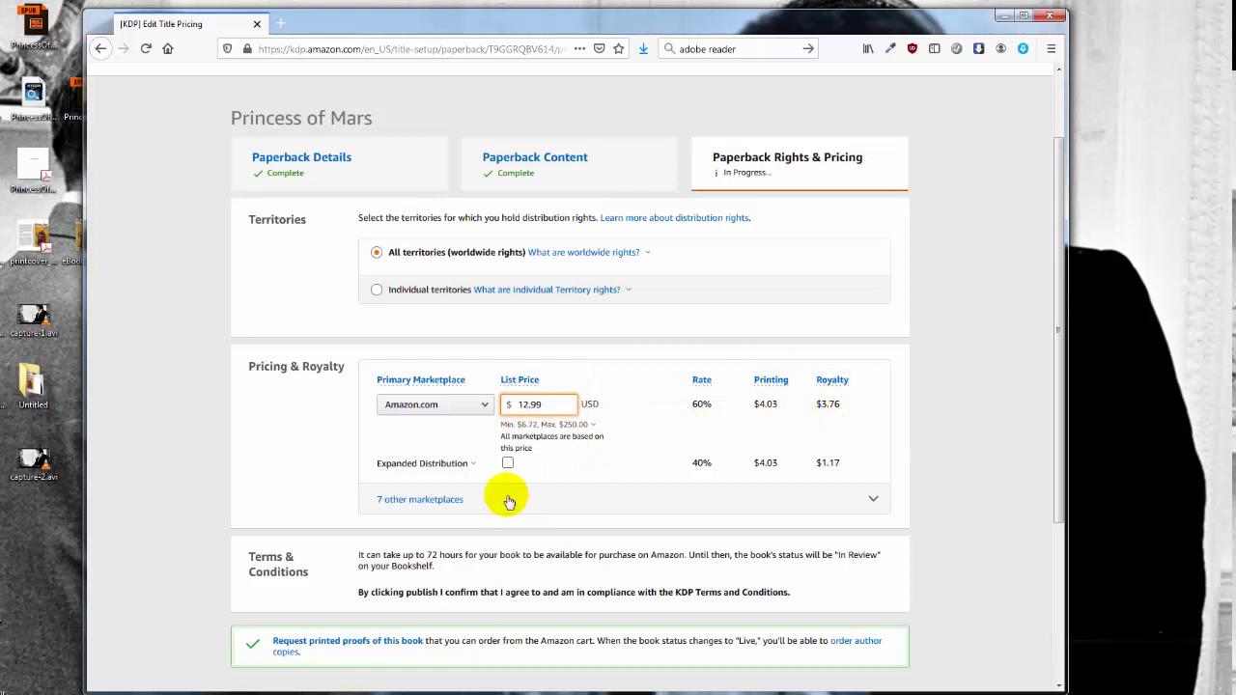
{"action": "left_click", "coordinate": [442, 498]}
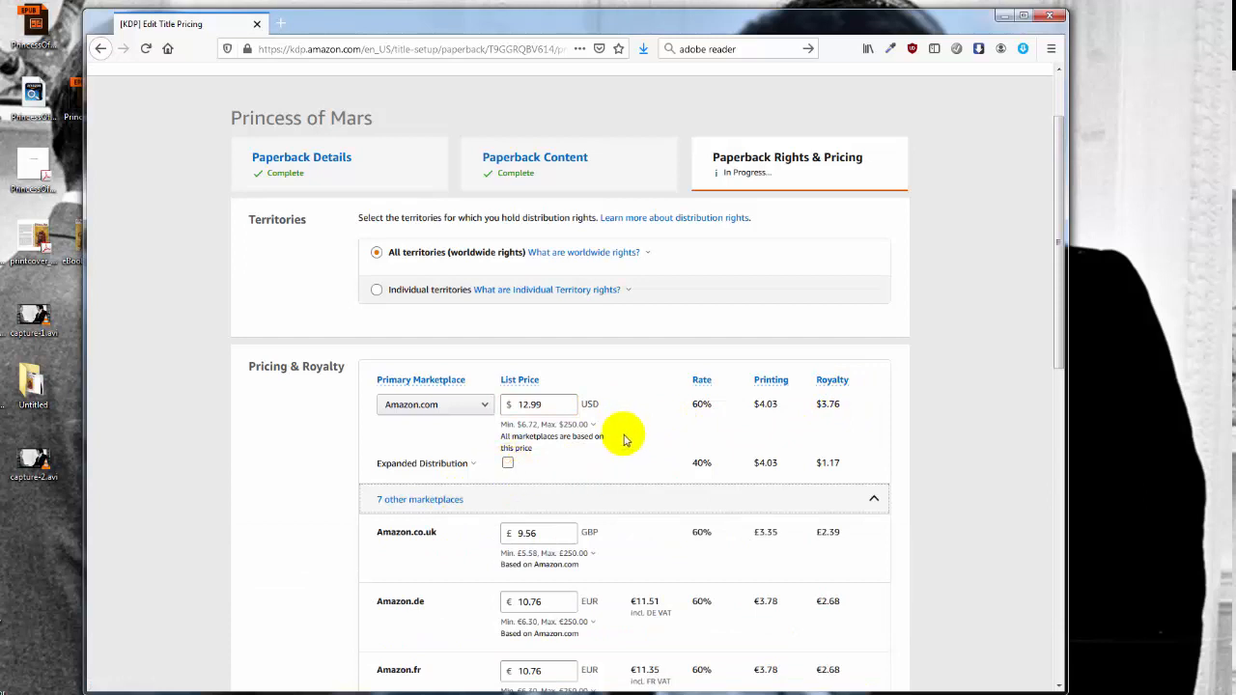
{"action": "left_click", "coordinate": [508, 466]}
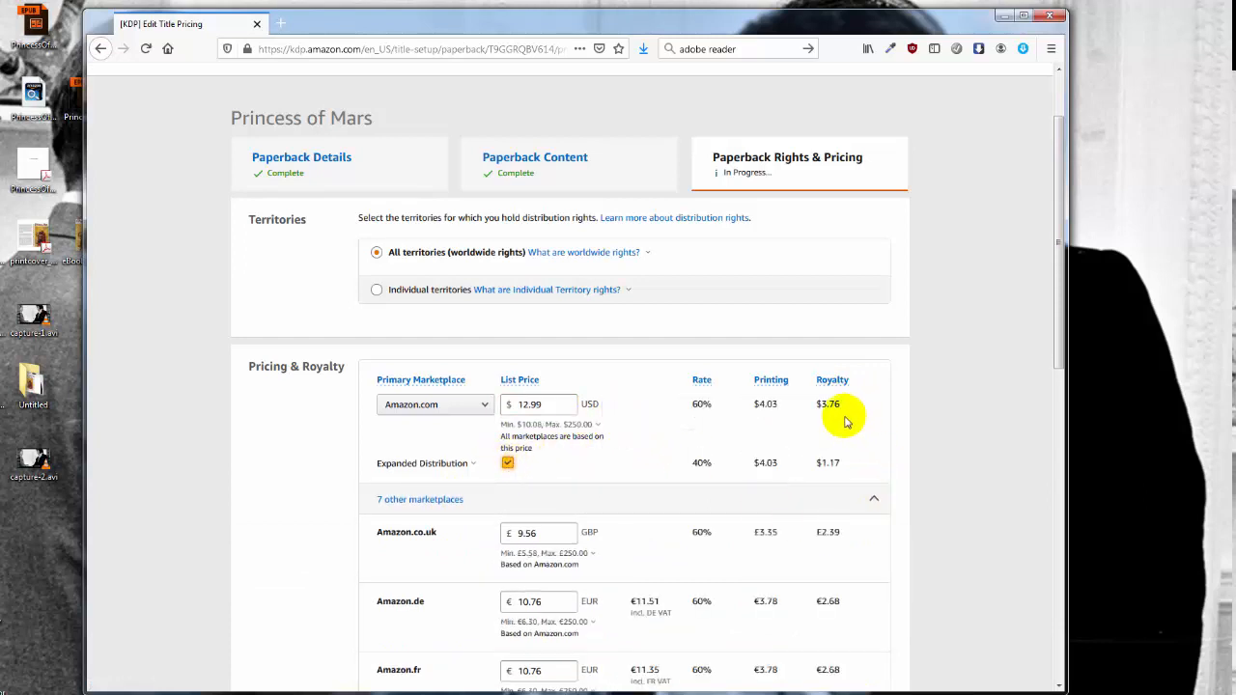
- Examine the prices and royalties for the other marketplaces, along with the terms and publishing options below them
{"action": "scroll", "coordinate": [897, 401], "scroll_direction": "down", "scroll_amount": 4}
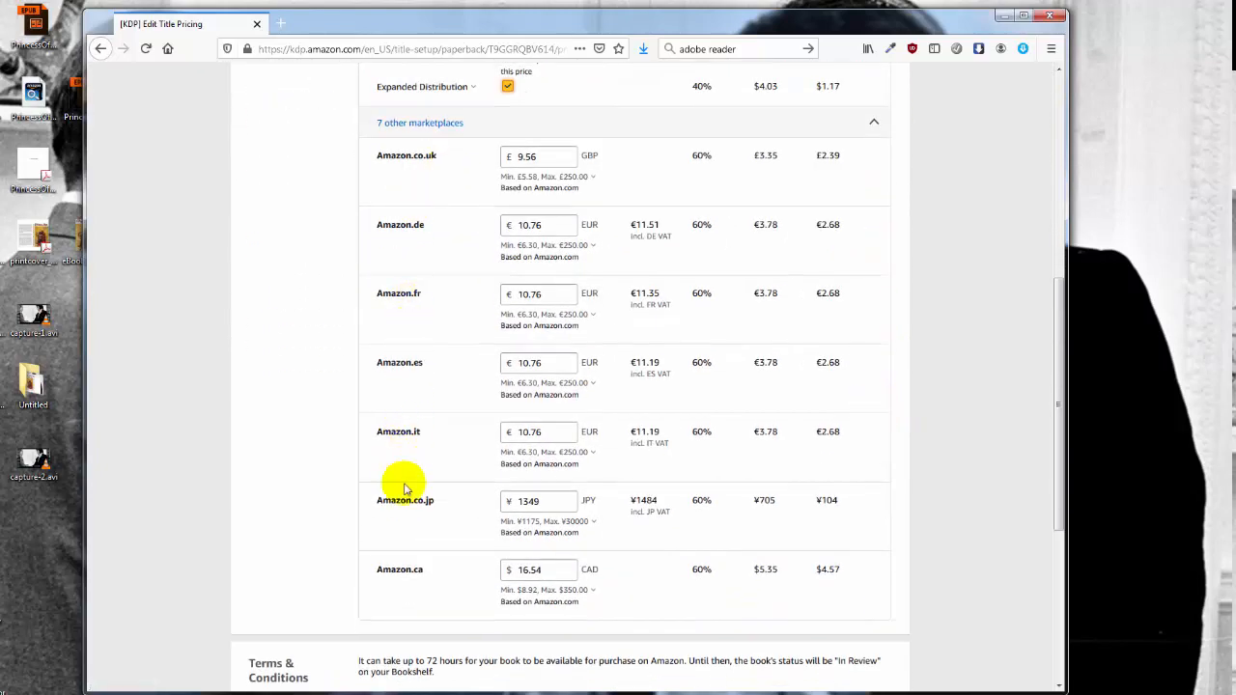
{"action": "scroll", "coordinate": [444, 406], "scroll_direction": "down", "scroll_amount": 3}
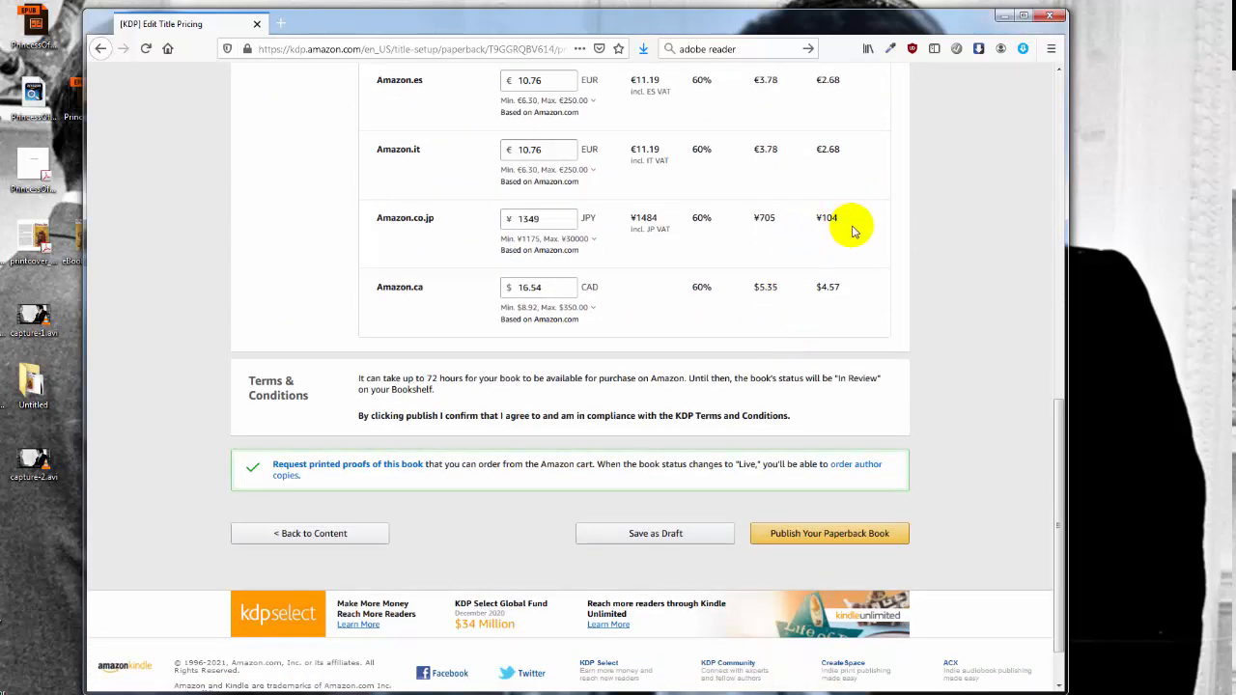
{"action": "scroll", "coordinate": [794, 270], "scroll_direction": "up", "scroll_amount": 6}
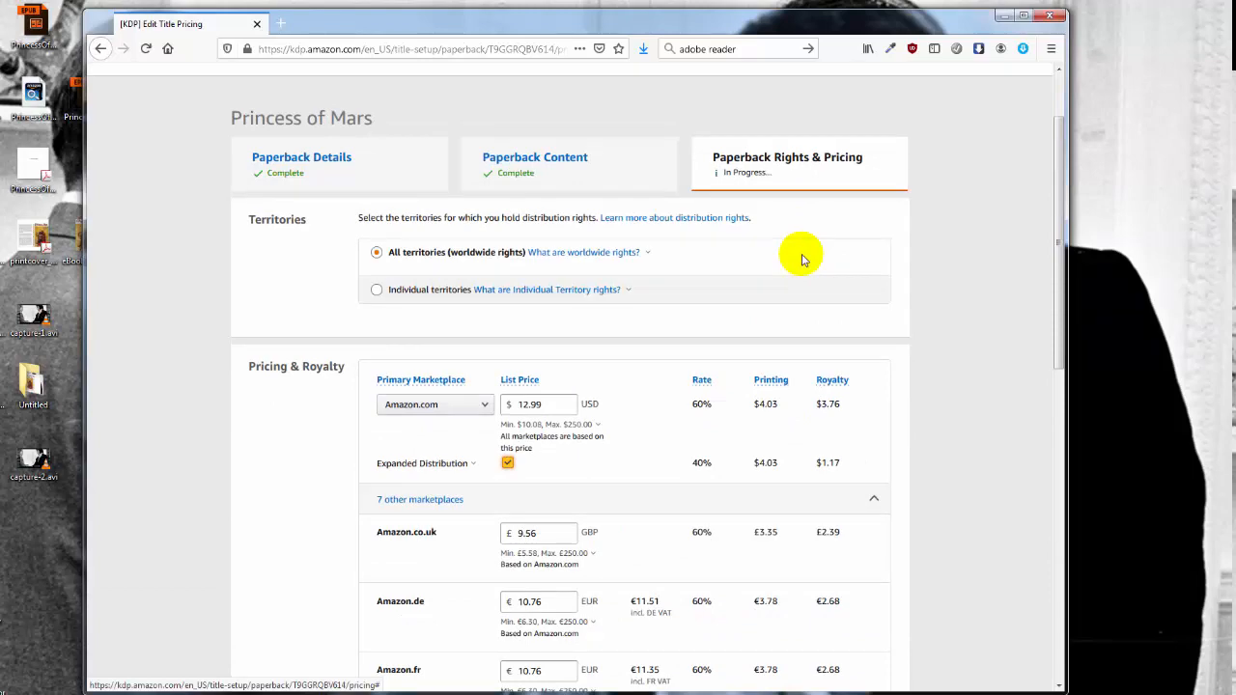
{"action": "scroll", "coordinate": [802, 259], "scroll_direction": "down", "scroll_amount": 6}
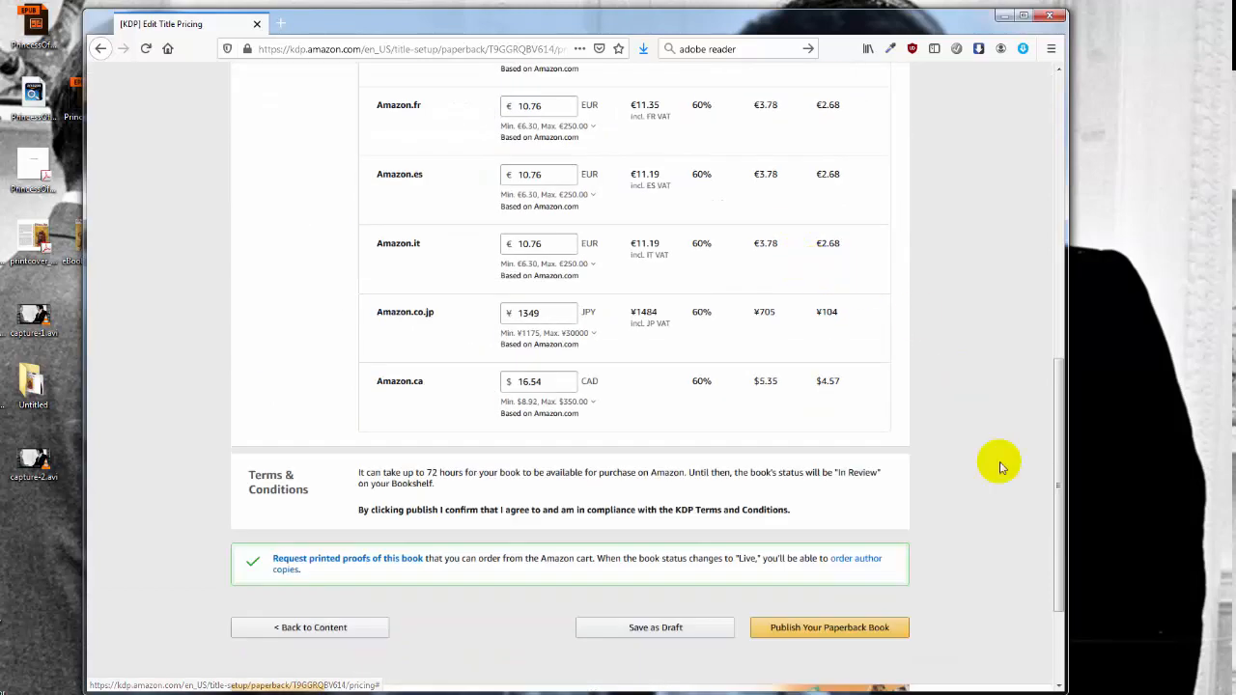
{"action": "scroll", "coordinate": [731, 284], "scroll_direction": "up", "scroll_amount": 6}
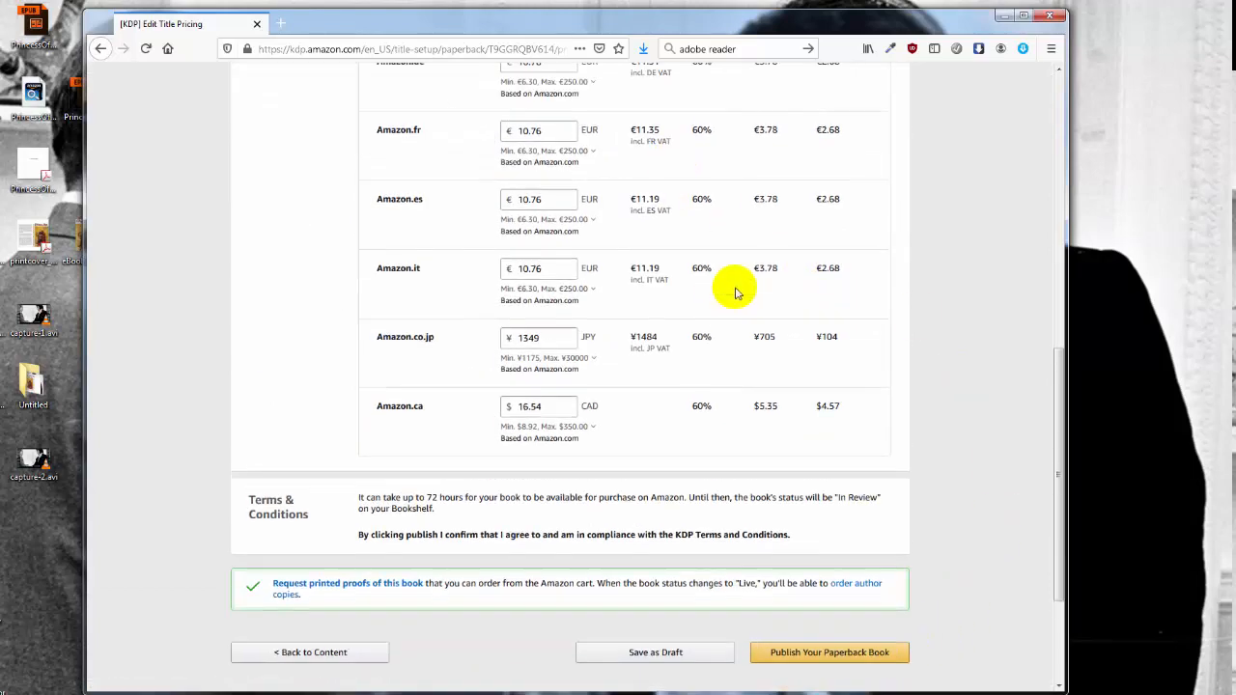